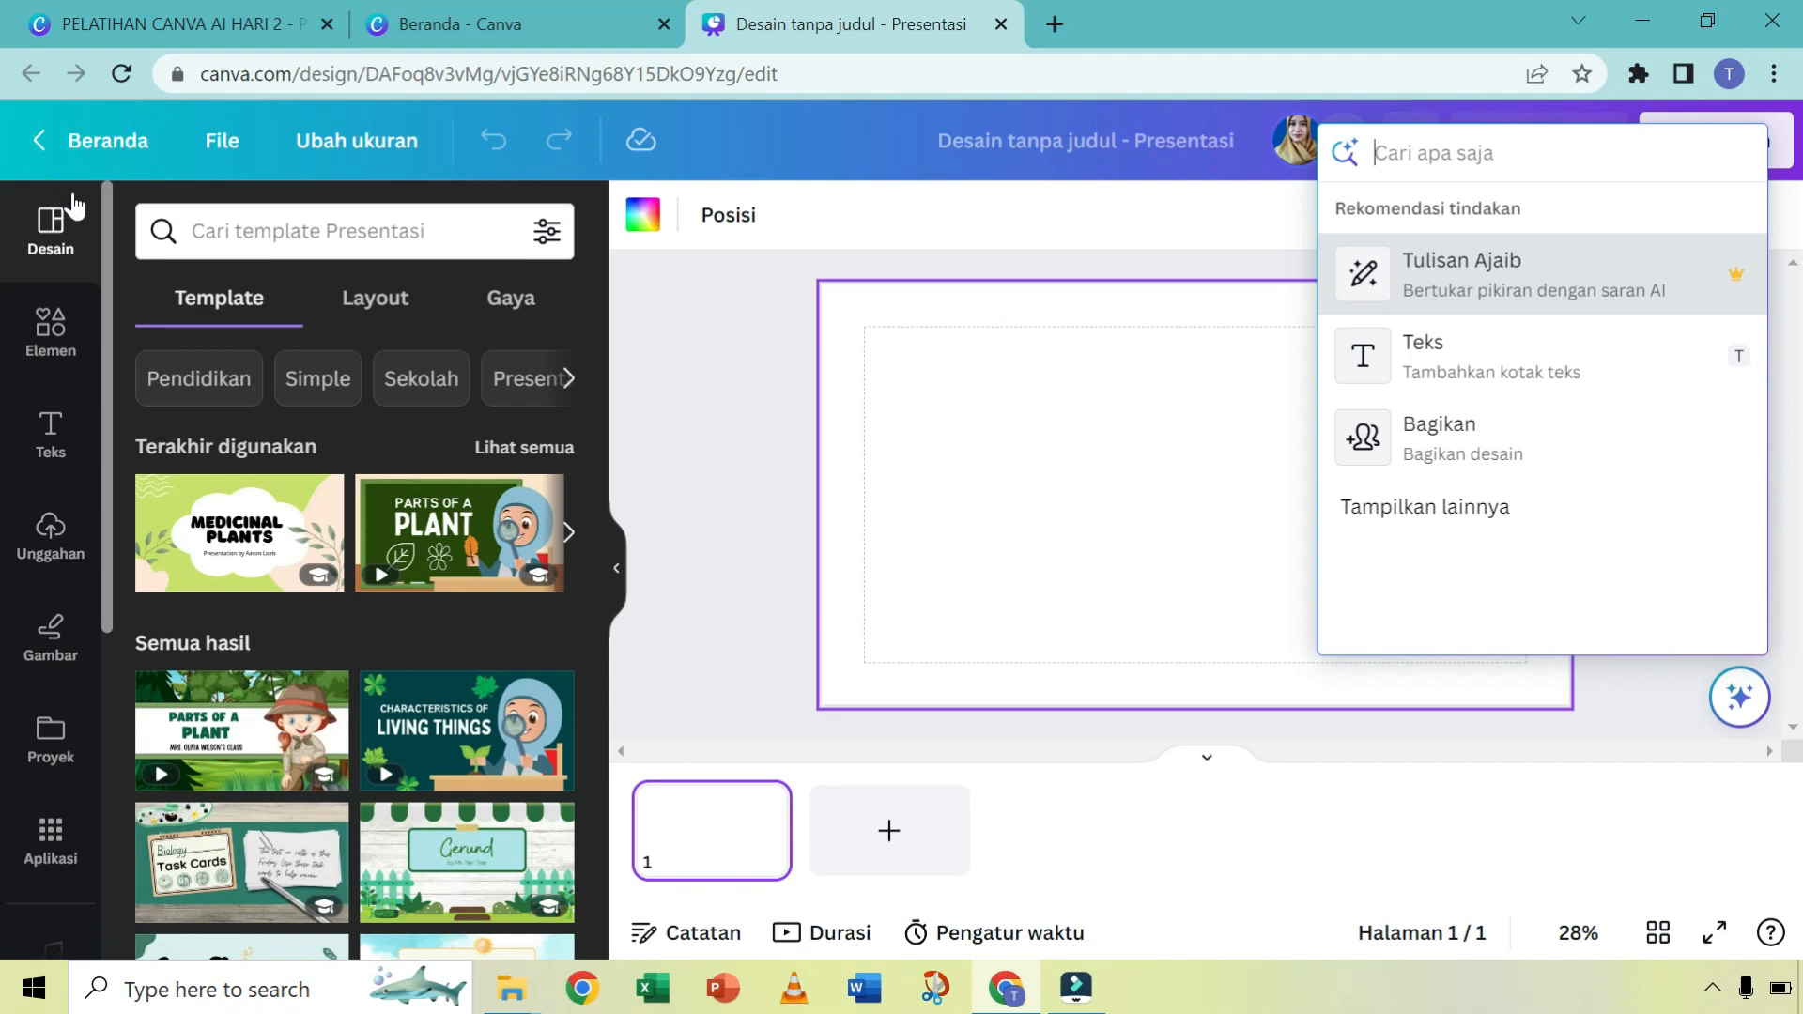
# Step: Change the display language to English (US) in the Canva account settings
pyautogui.click(457, 13)
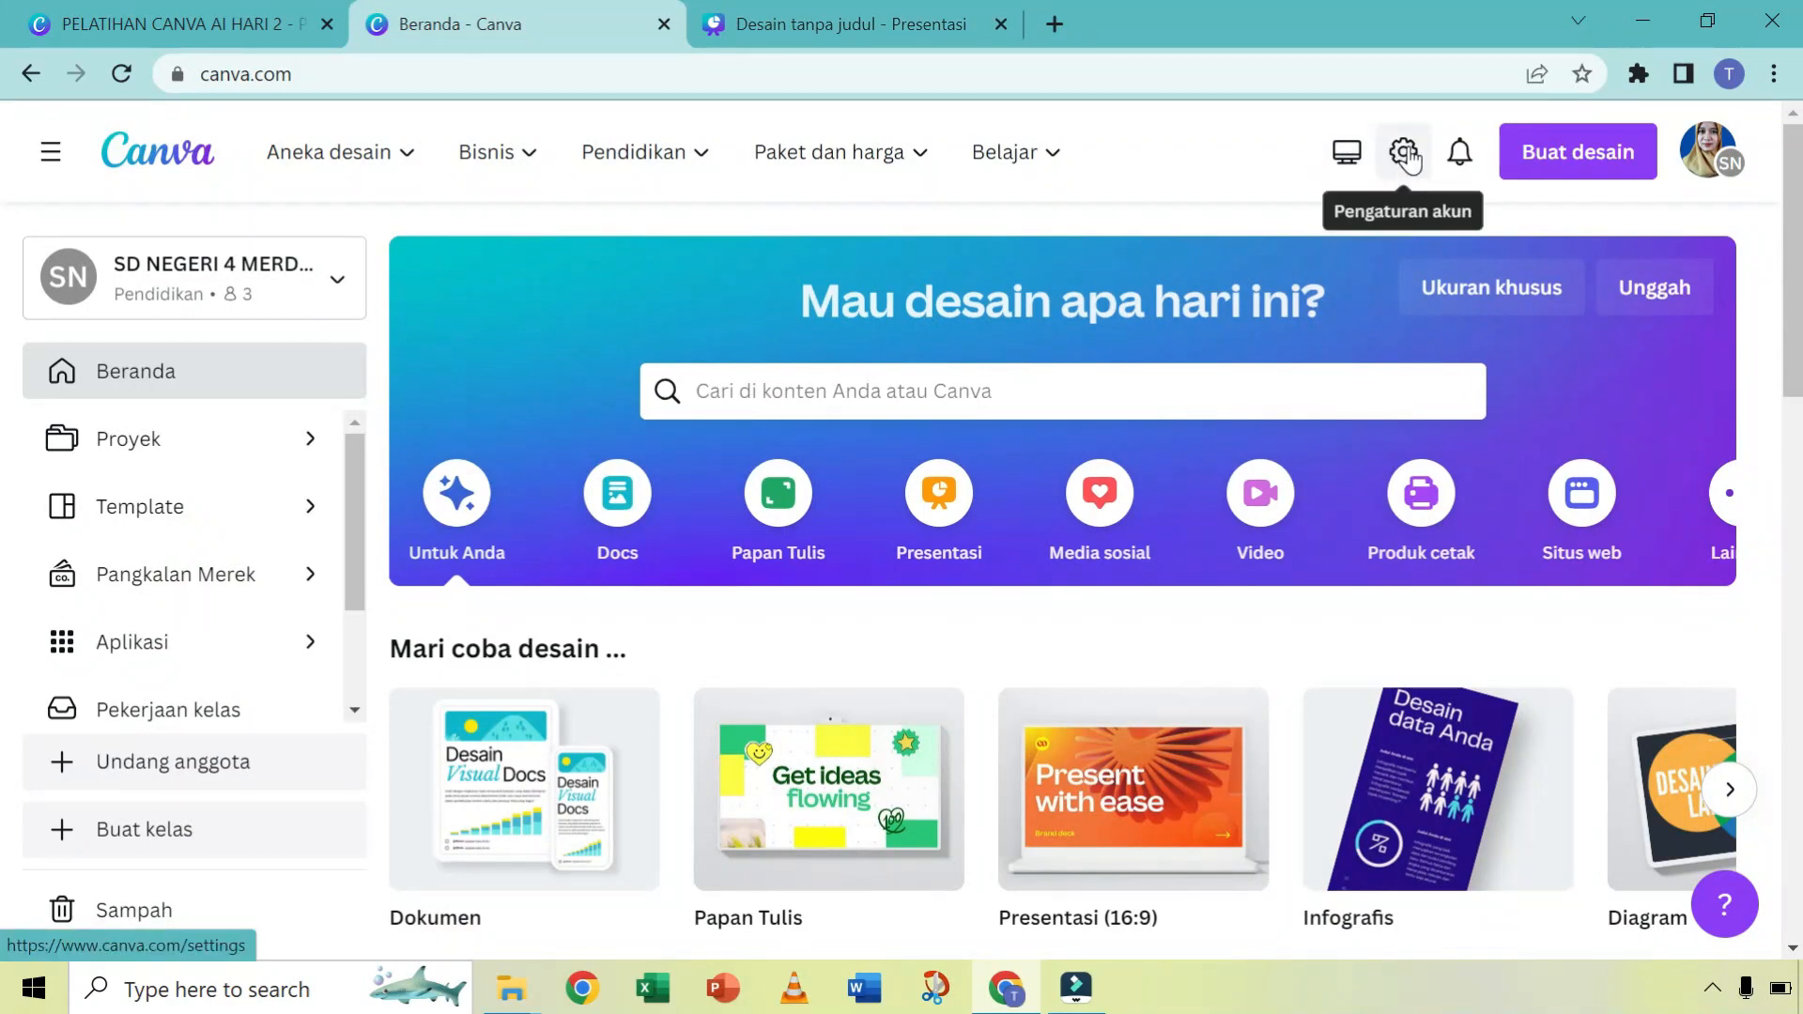
pyautogui.click(1404, 155)
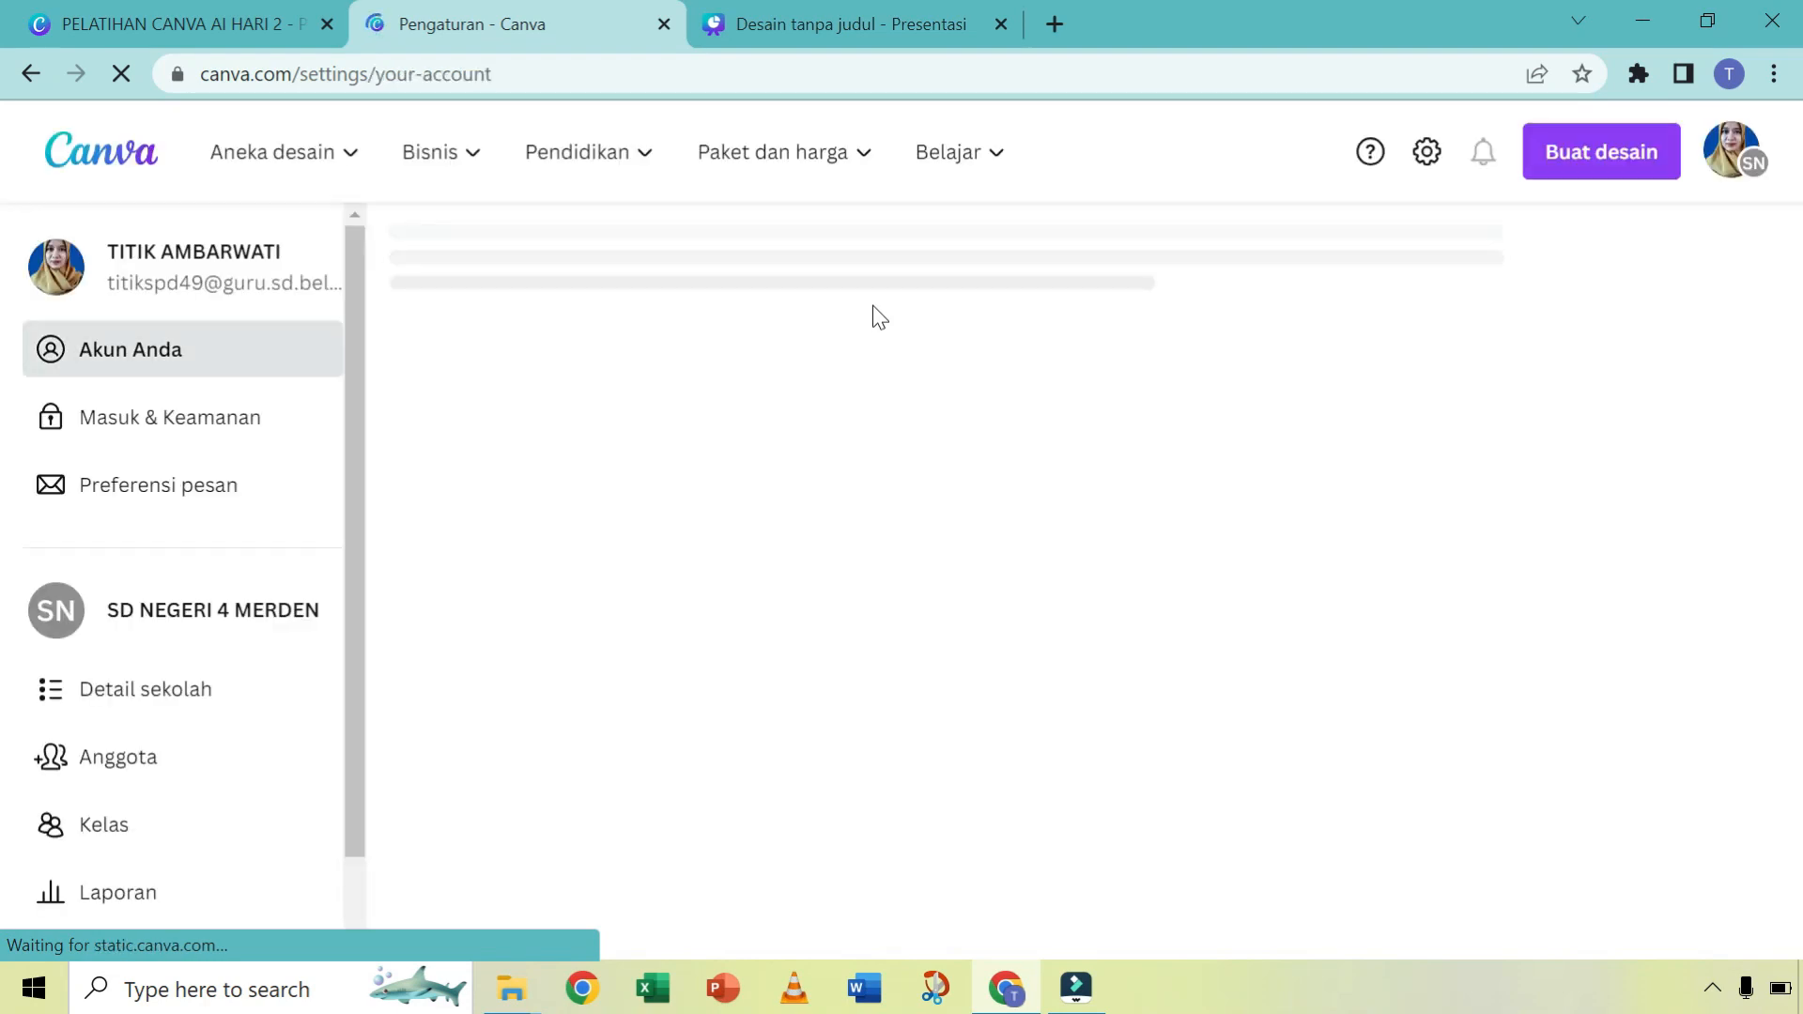
pyautogui.scroll(-2, 654, 434)
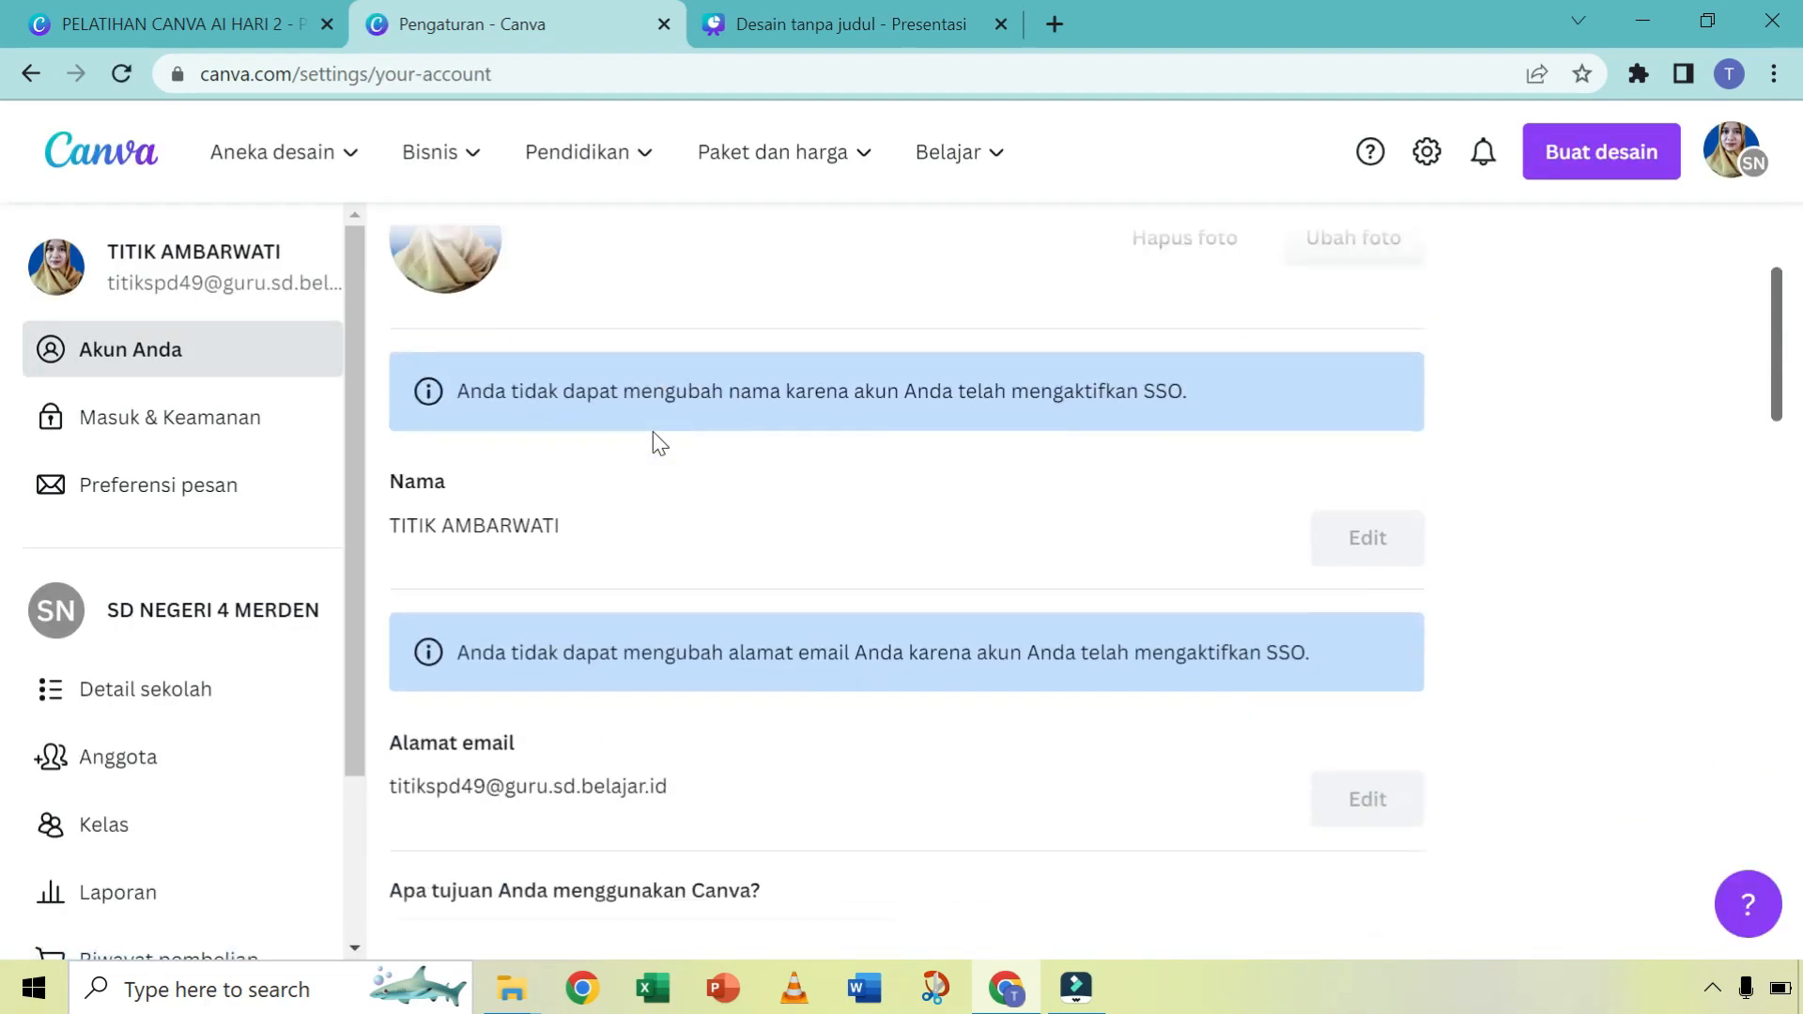
pyautogui.scroll(-5, 651, 431)
pyautogui.click(862, 587)
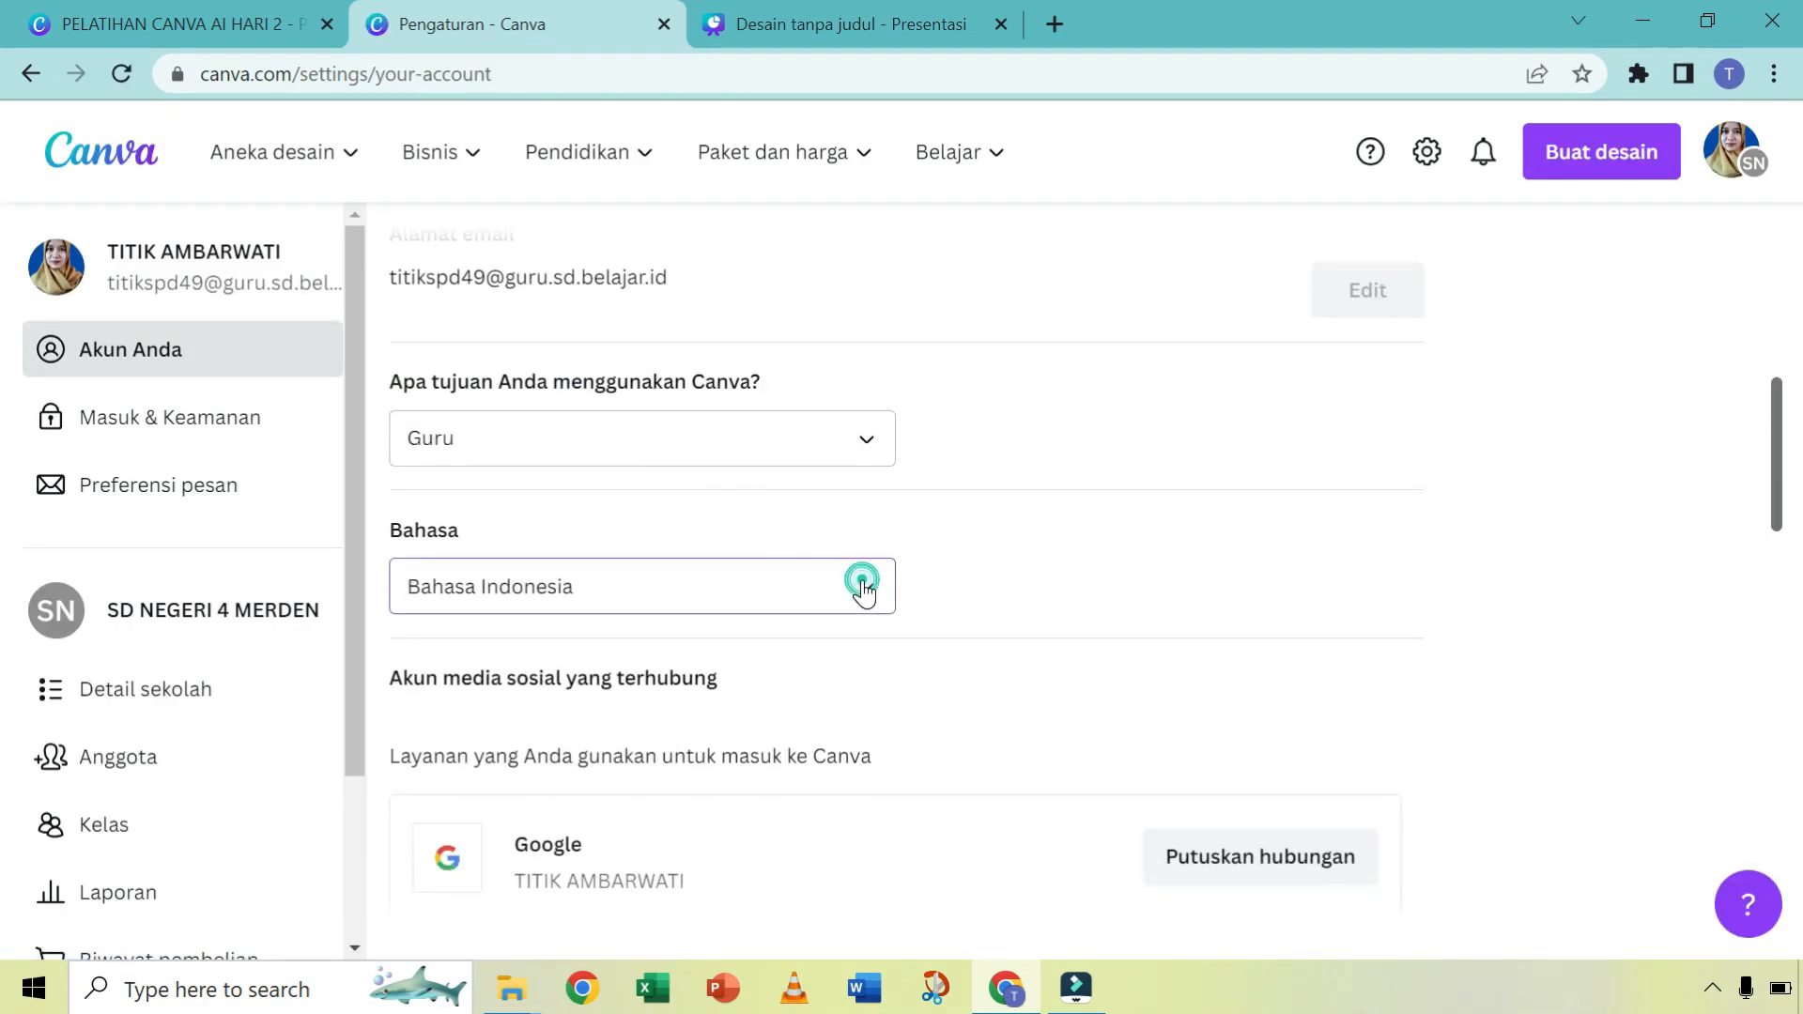
pyautogui.write('eng')
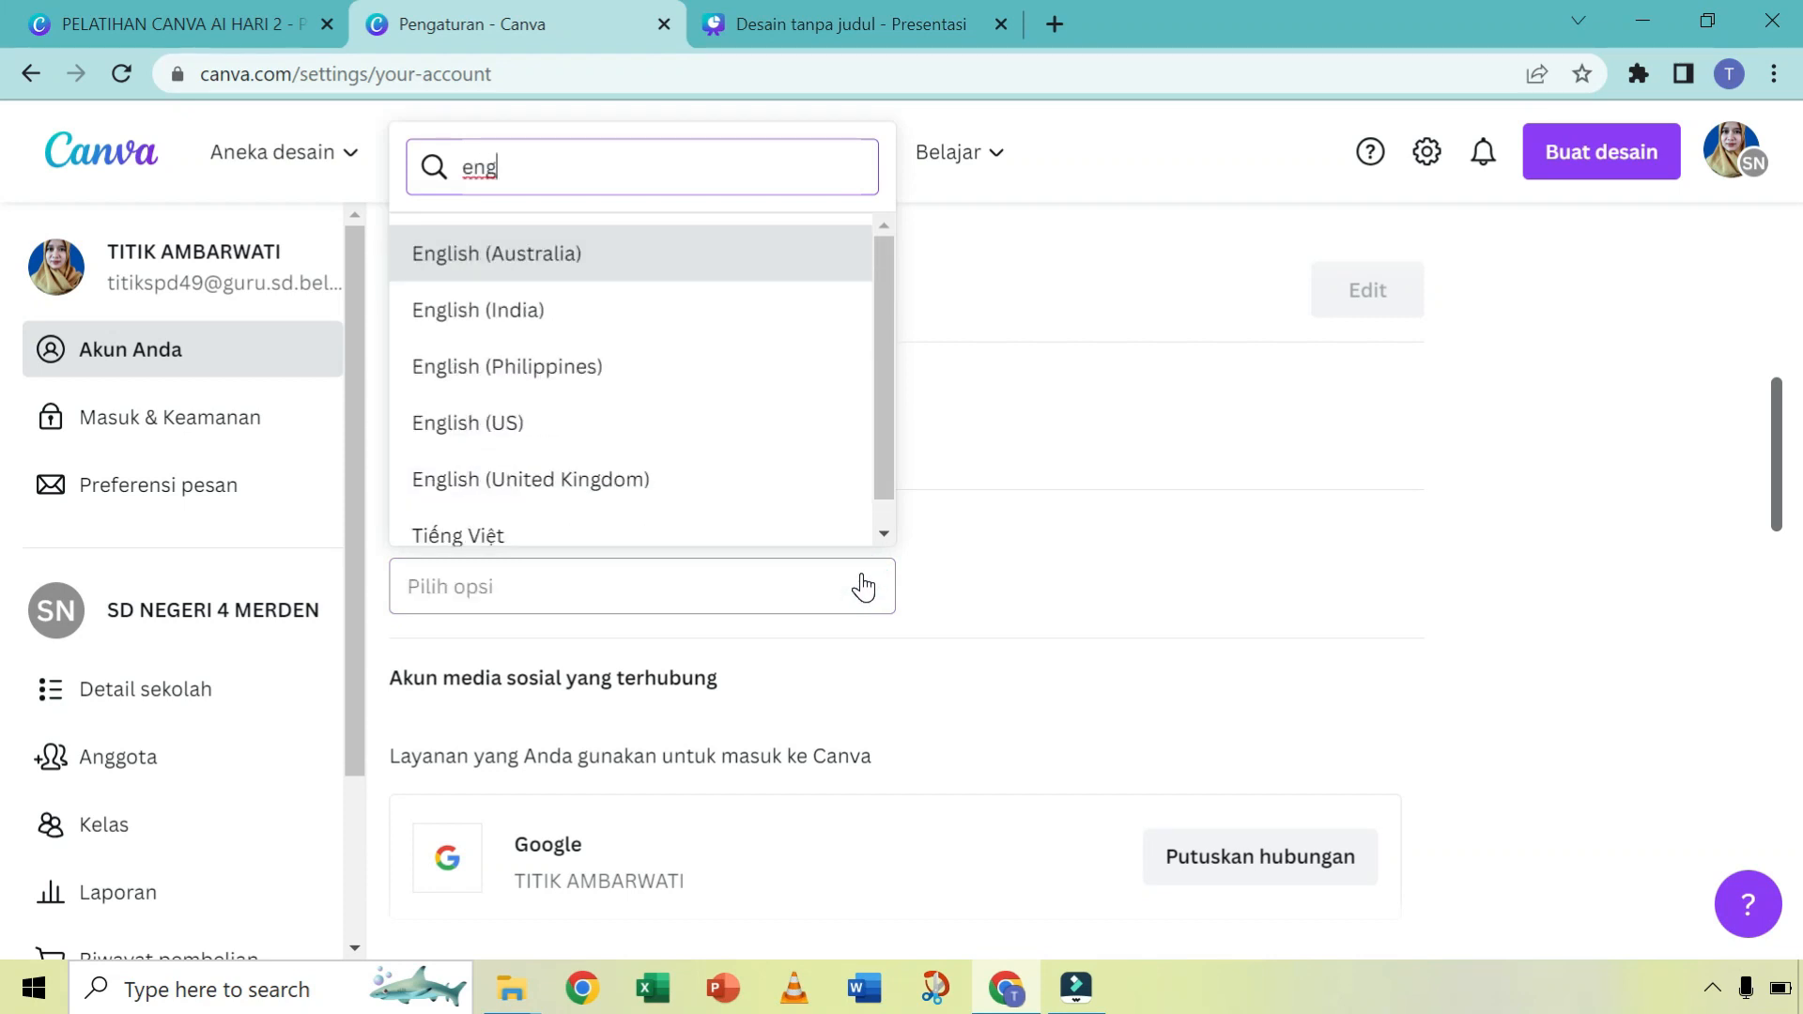
pyautogui.click(515, 413)
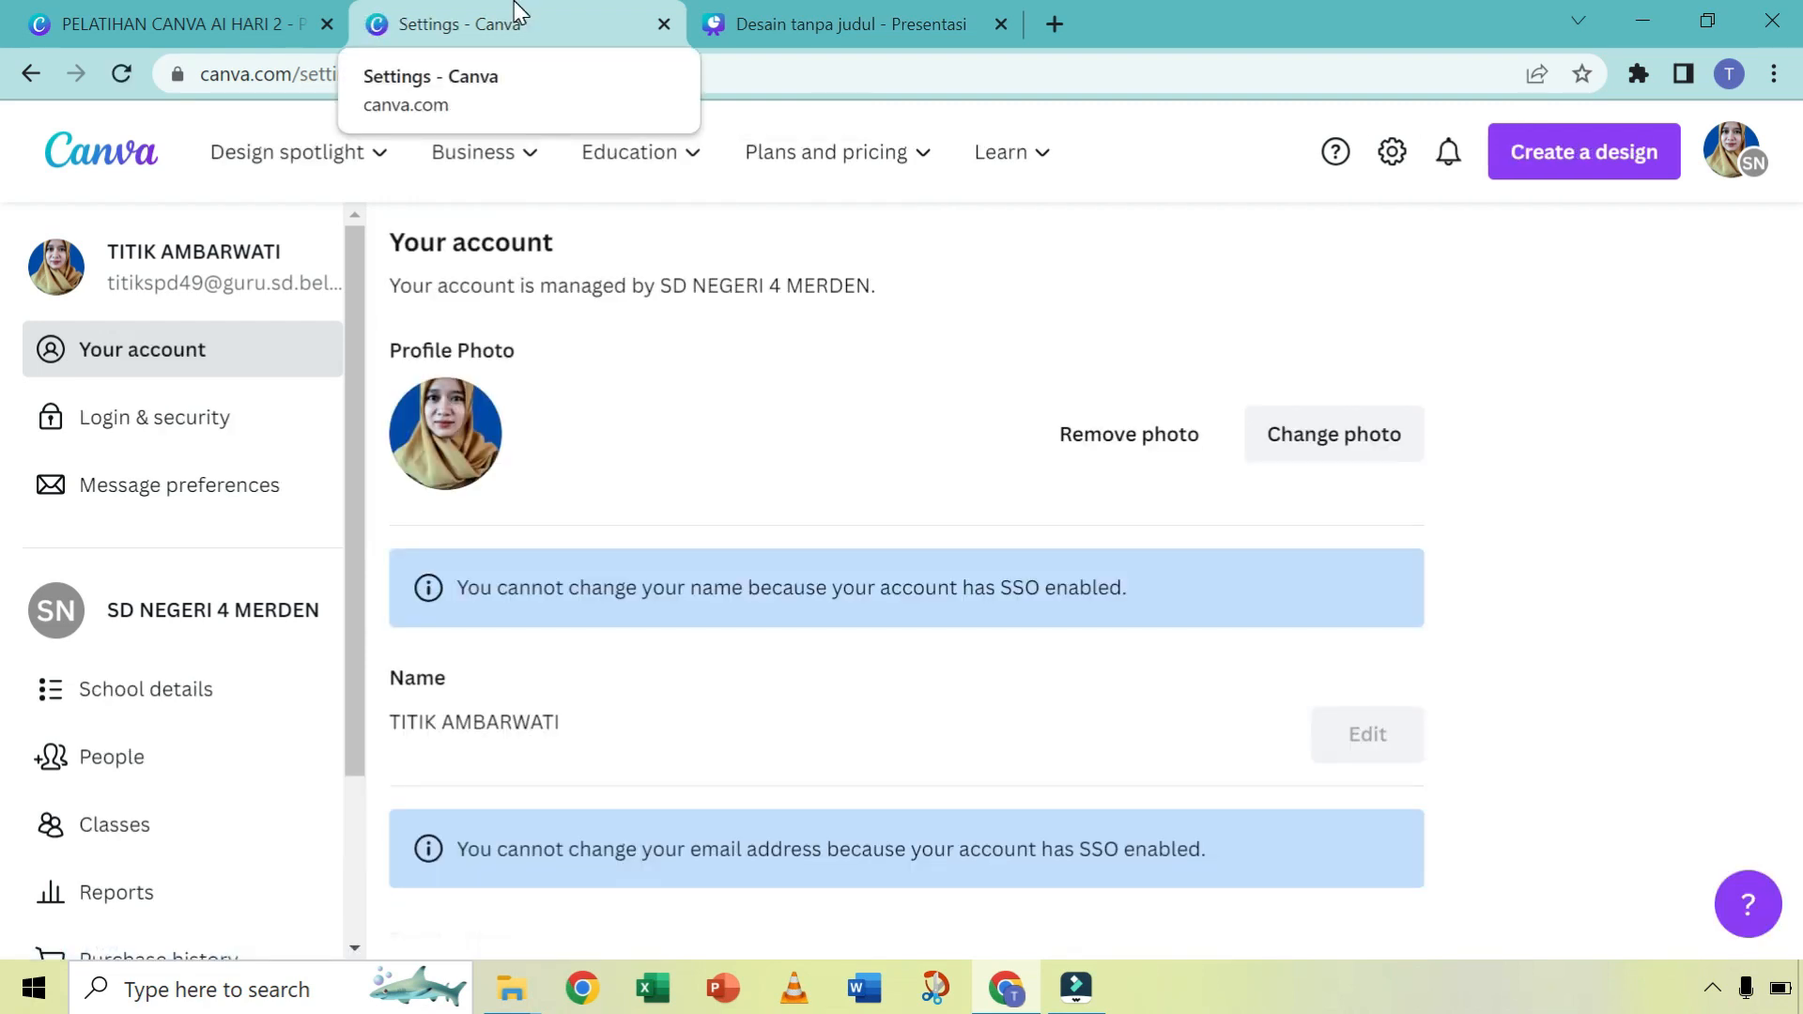
# Step: Return to the untitled presentation and reload it to apply the new interface language
pyautogui.moveTo(279, 139)
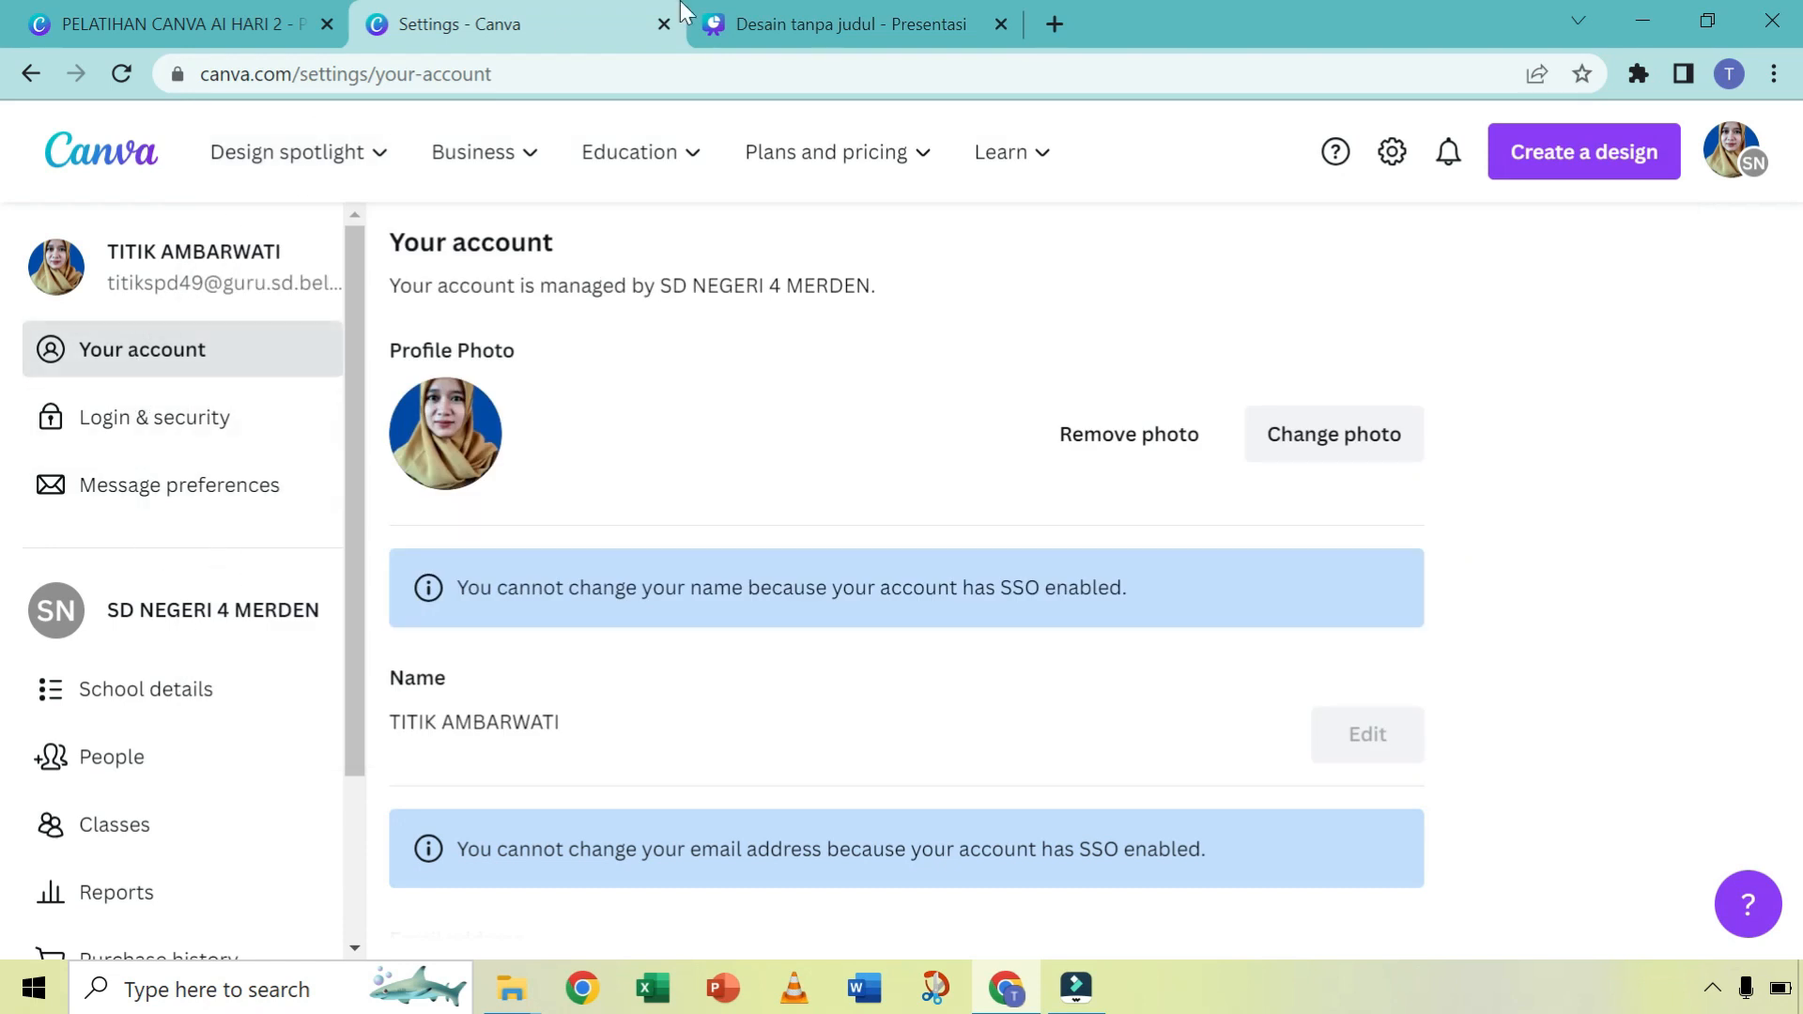
pyautogui.click(830, 19)
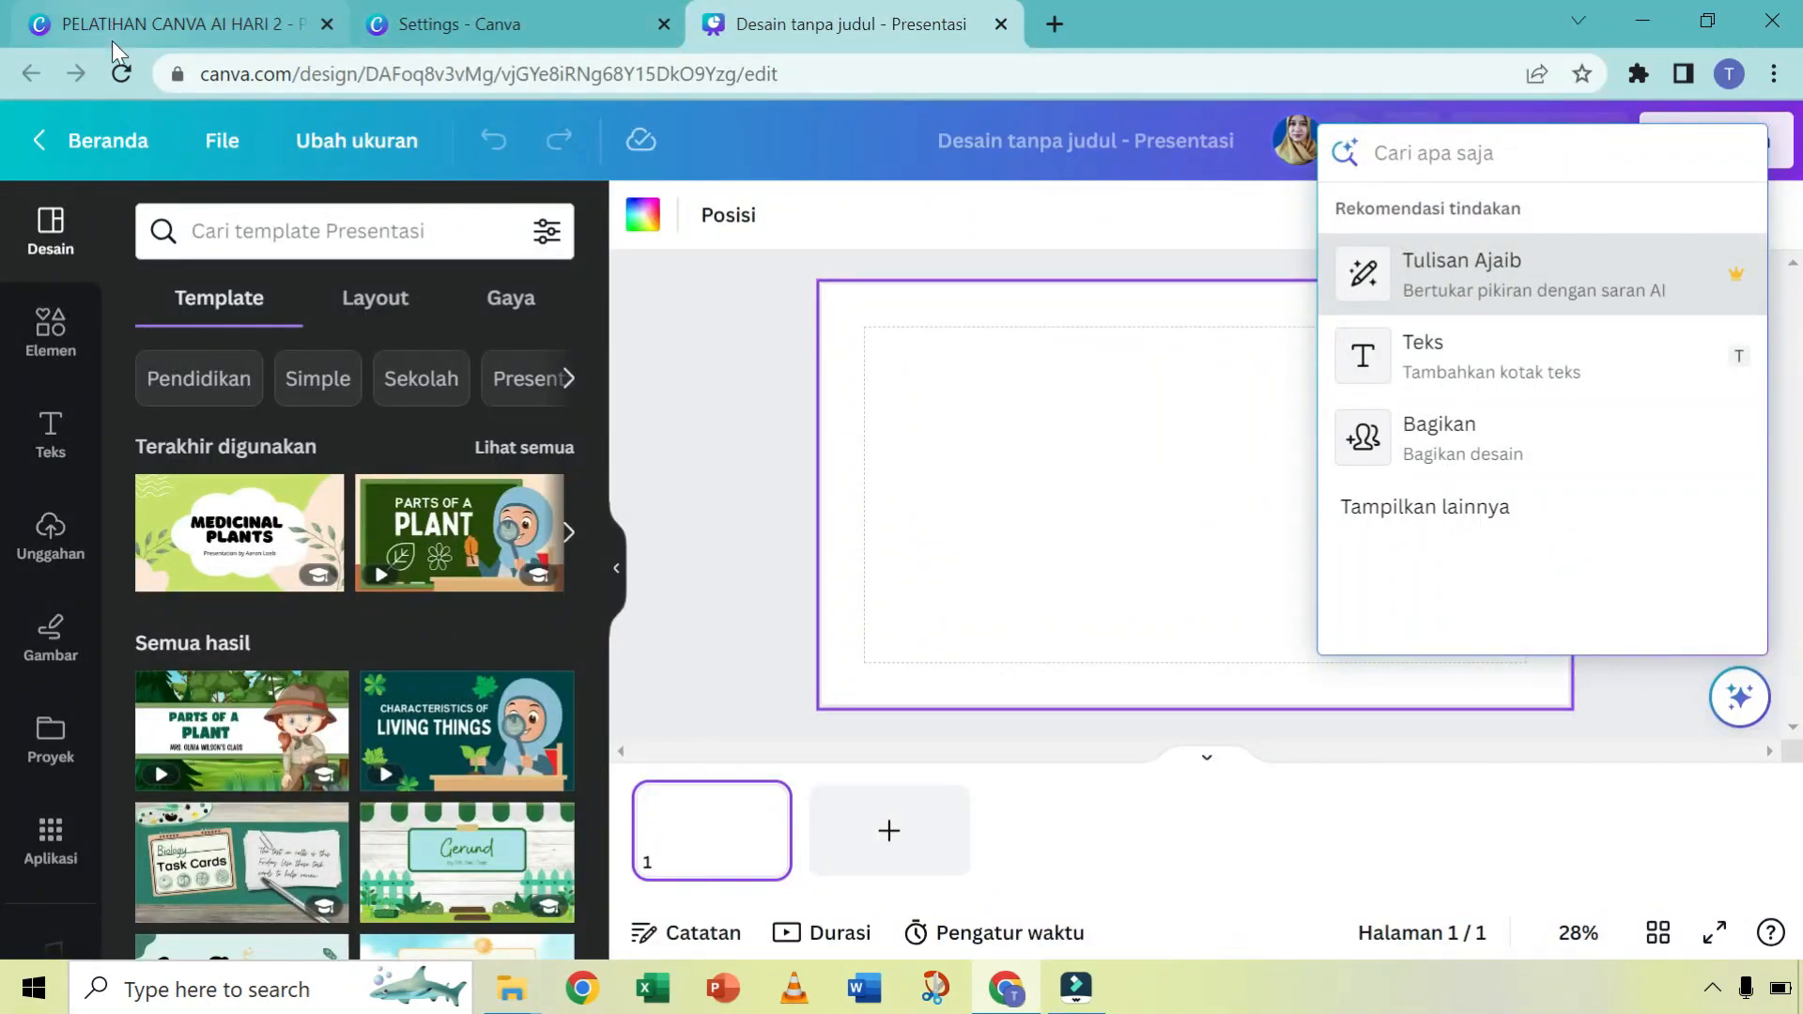
pyautogui.click(123, 75)
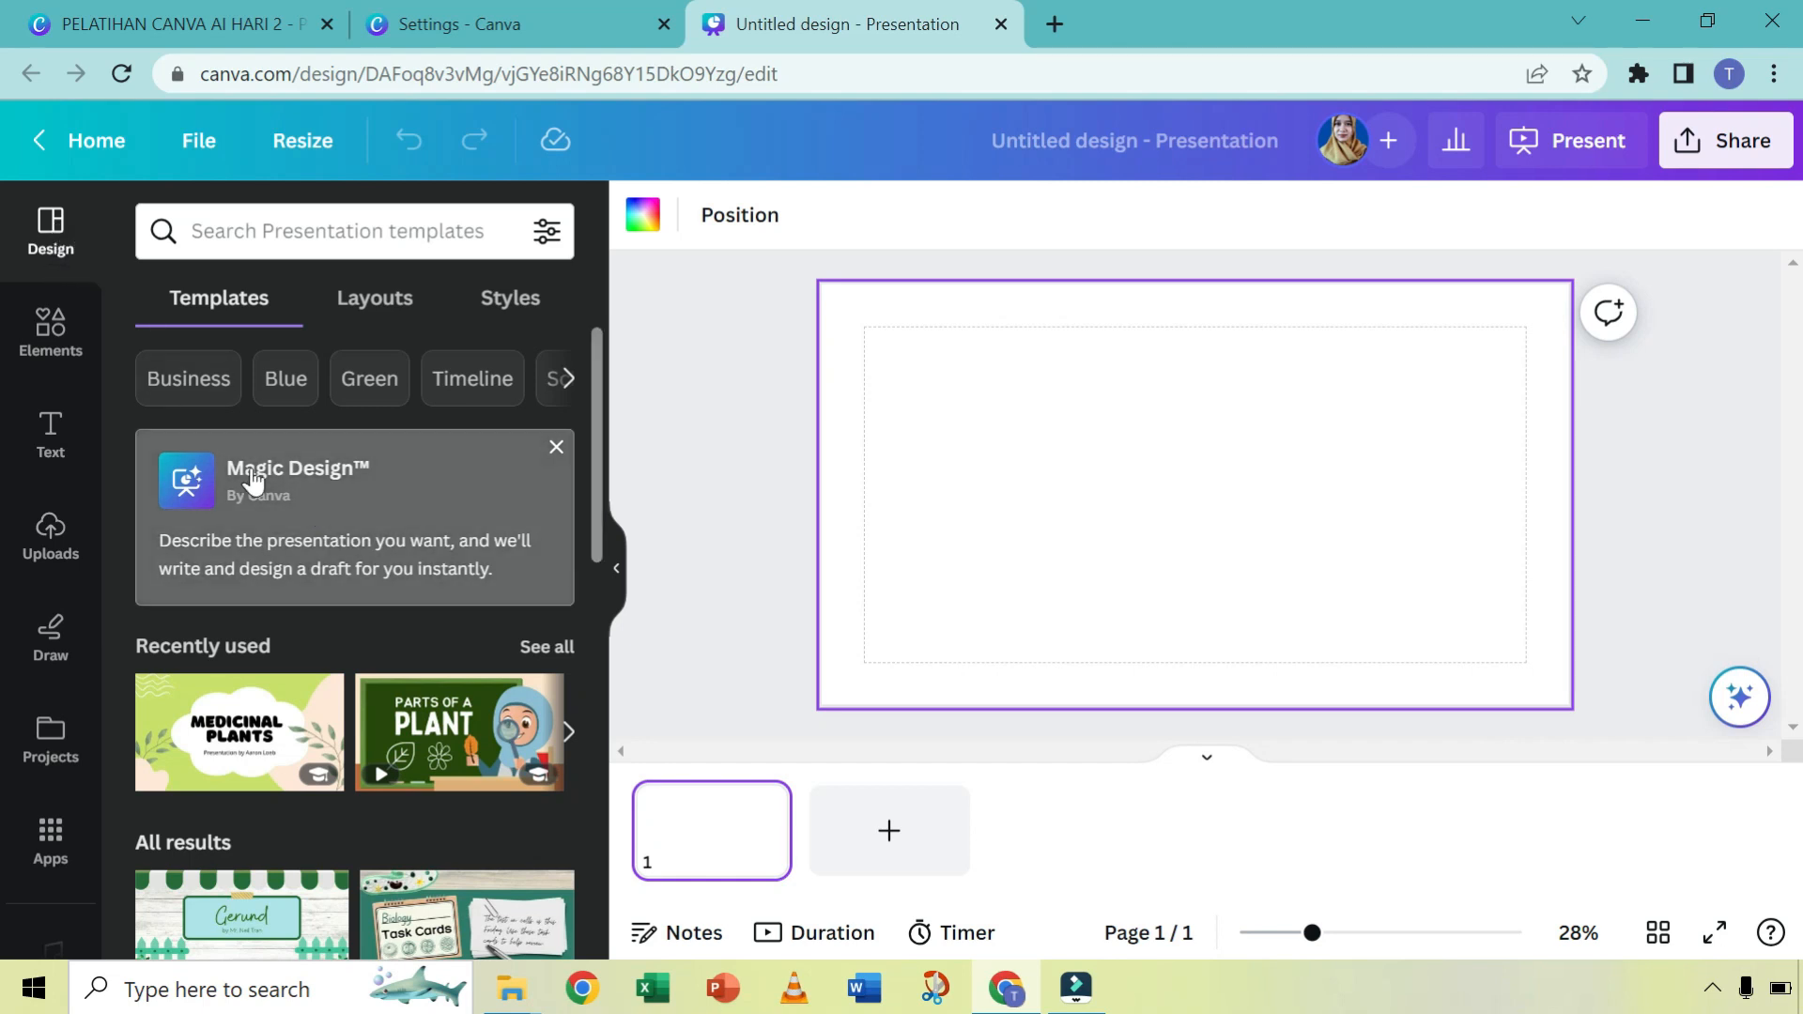
# Step: Generate presentation drafts with Magic Design from the prompt "materi pembelajaran luas segi empat"
pyautogui.click(1741, 700)
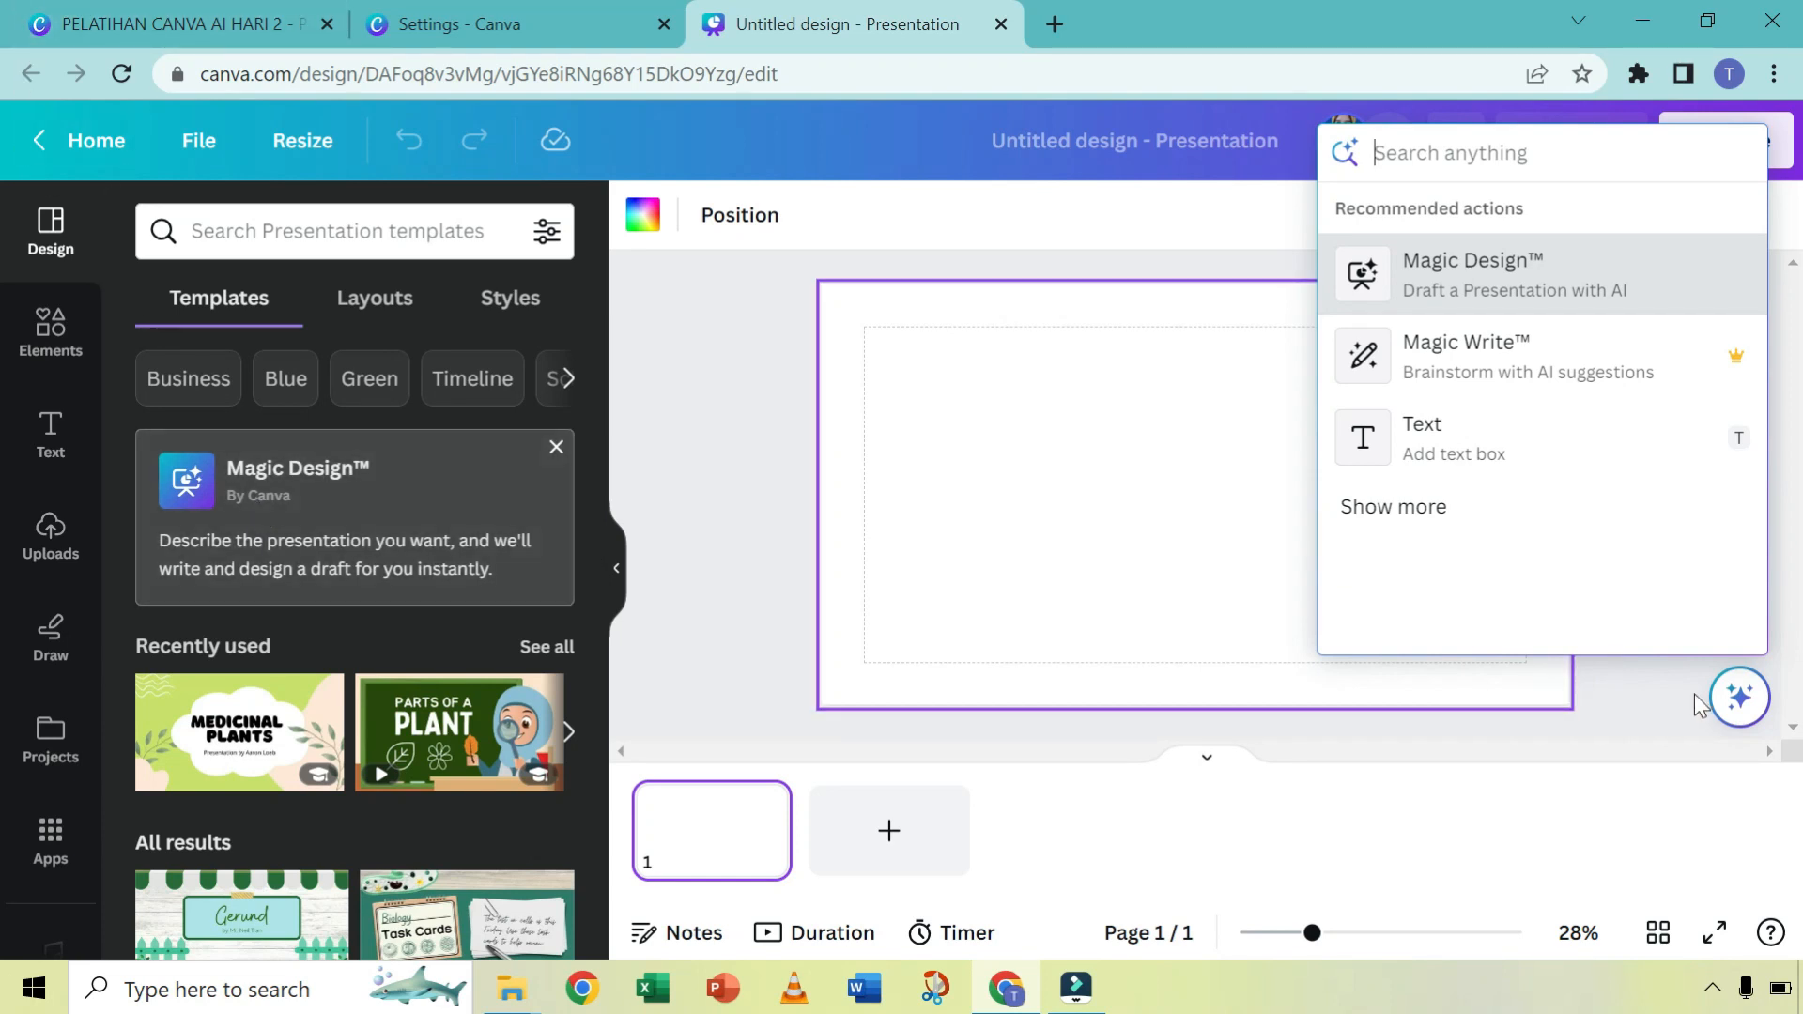
pyautogui.click(1477, 274)
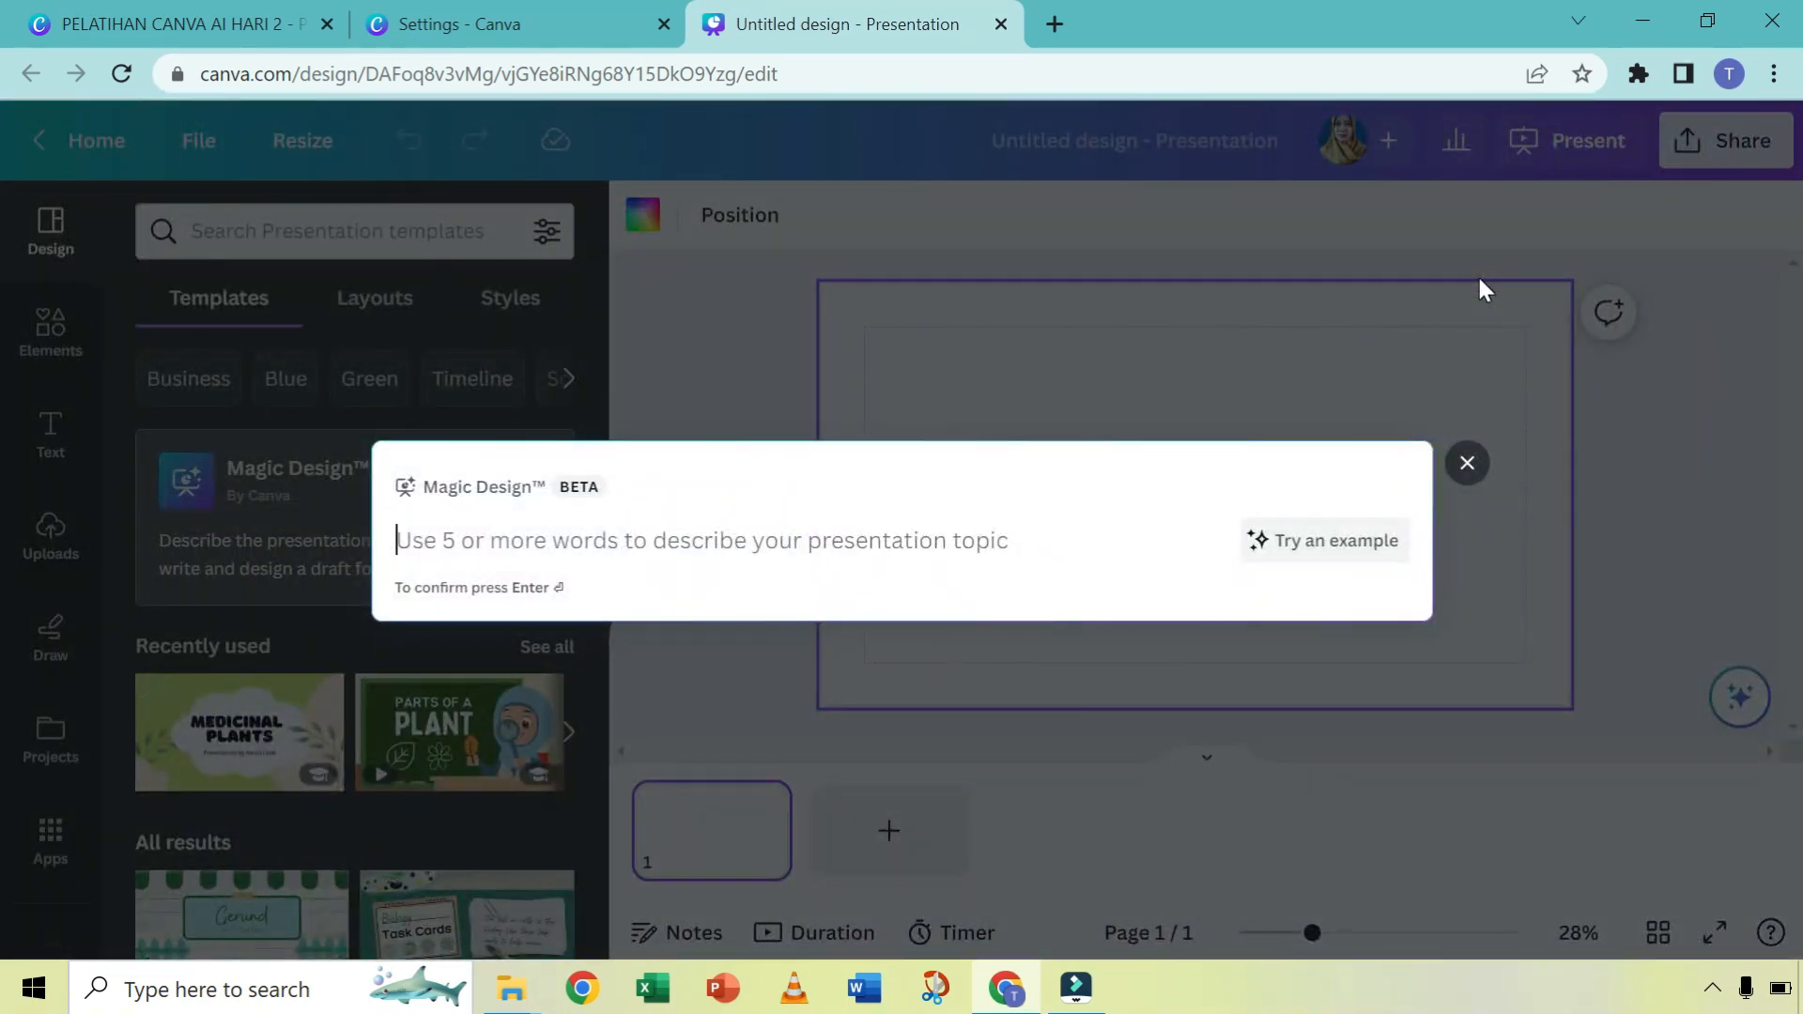
pyautogui.write('ma')
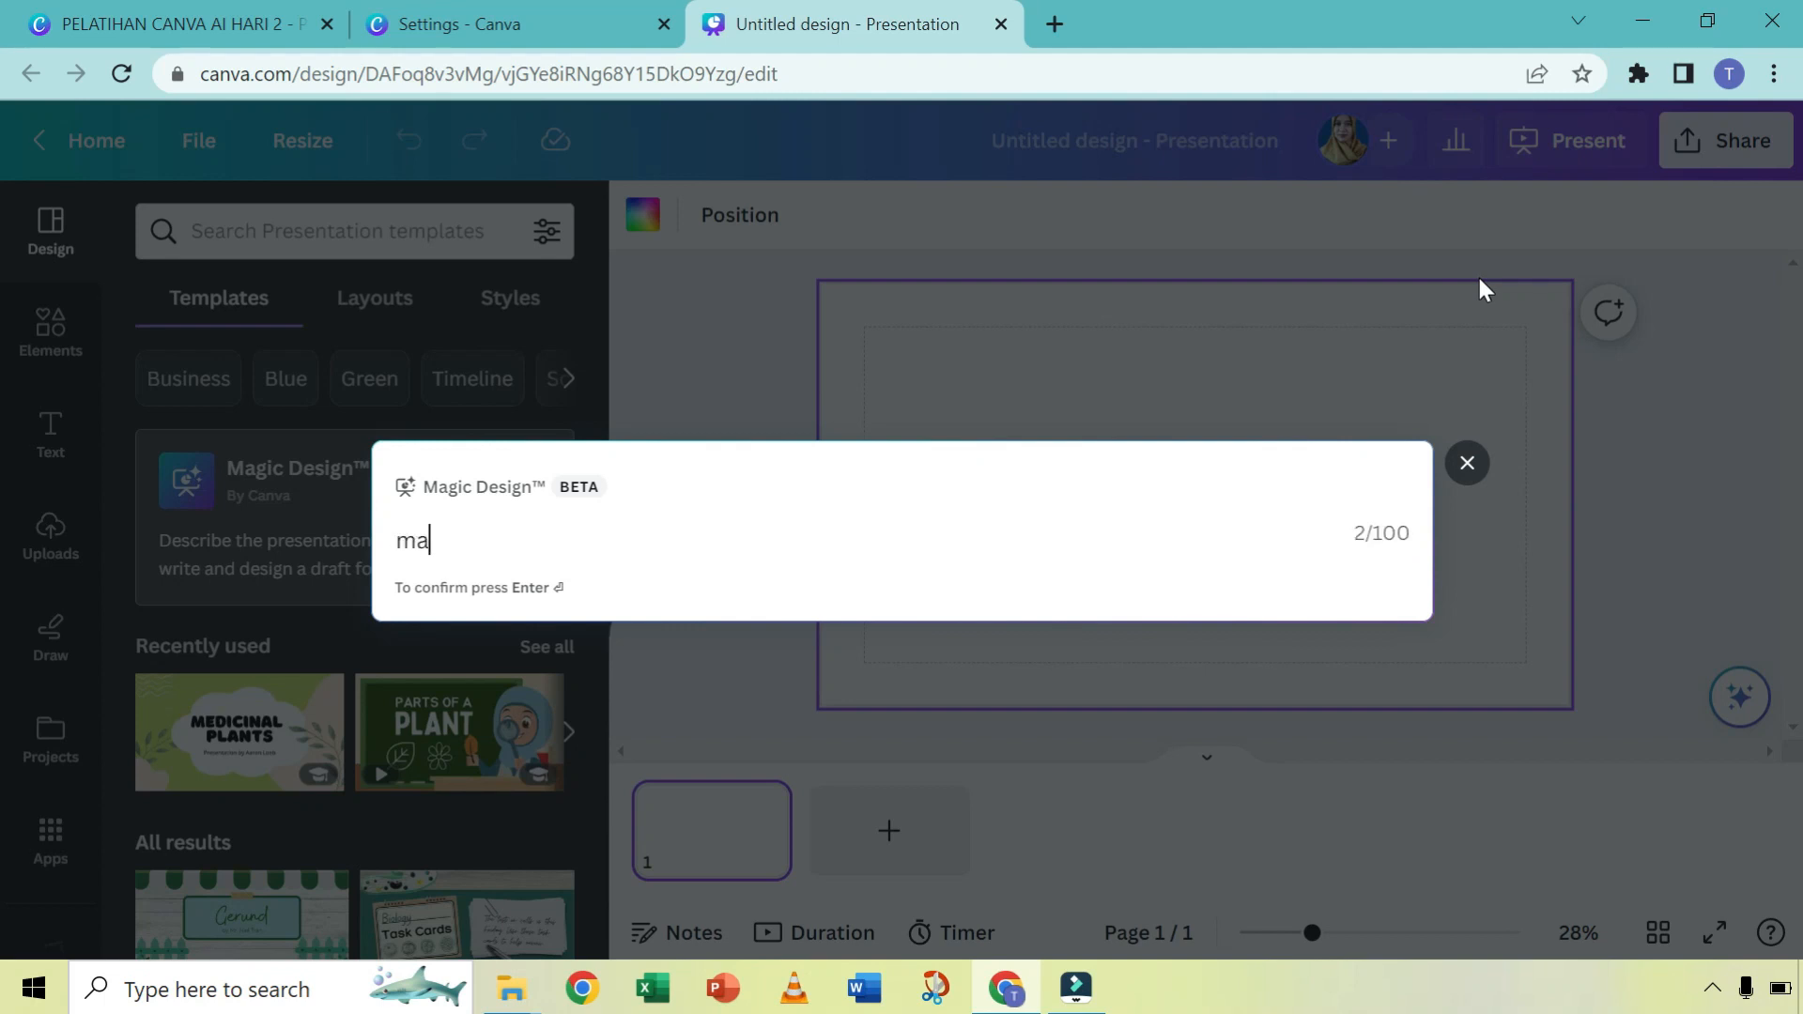
pyautogui.write('teri pembelajaran ')
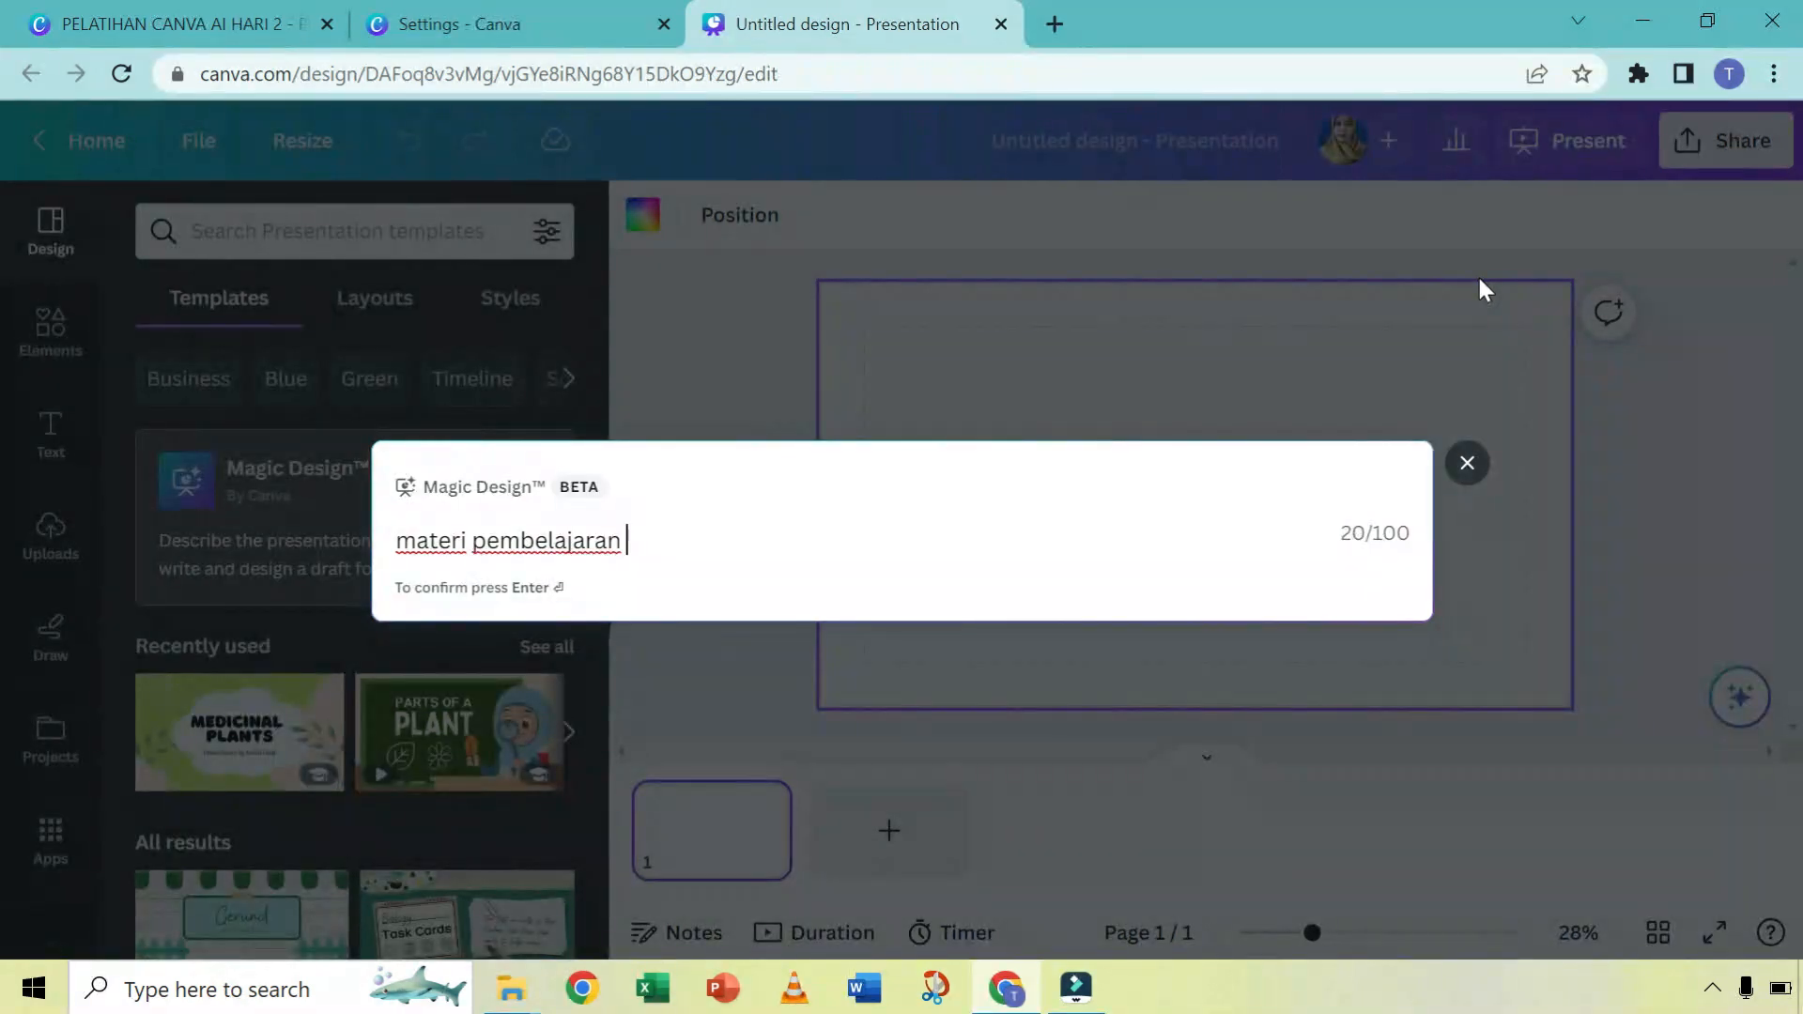
pyautogui.write('luas segi empat')
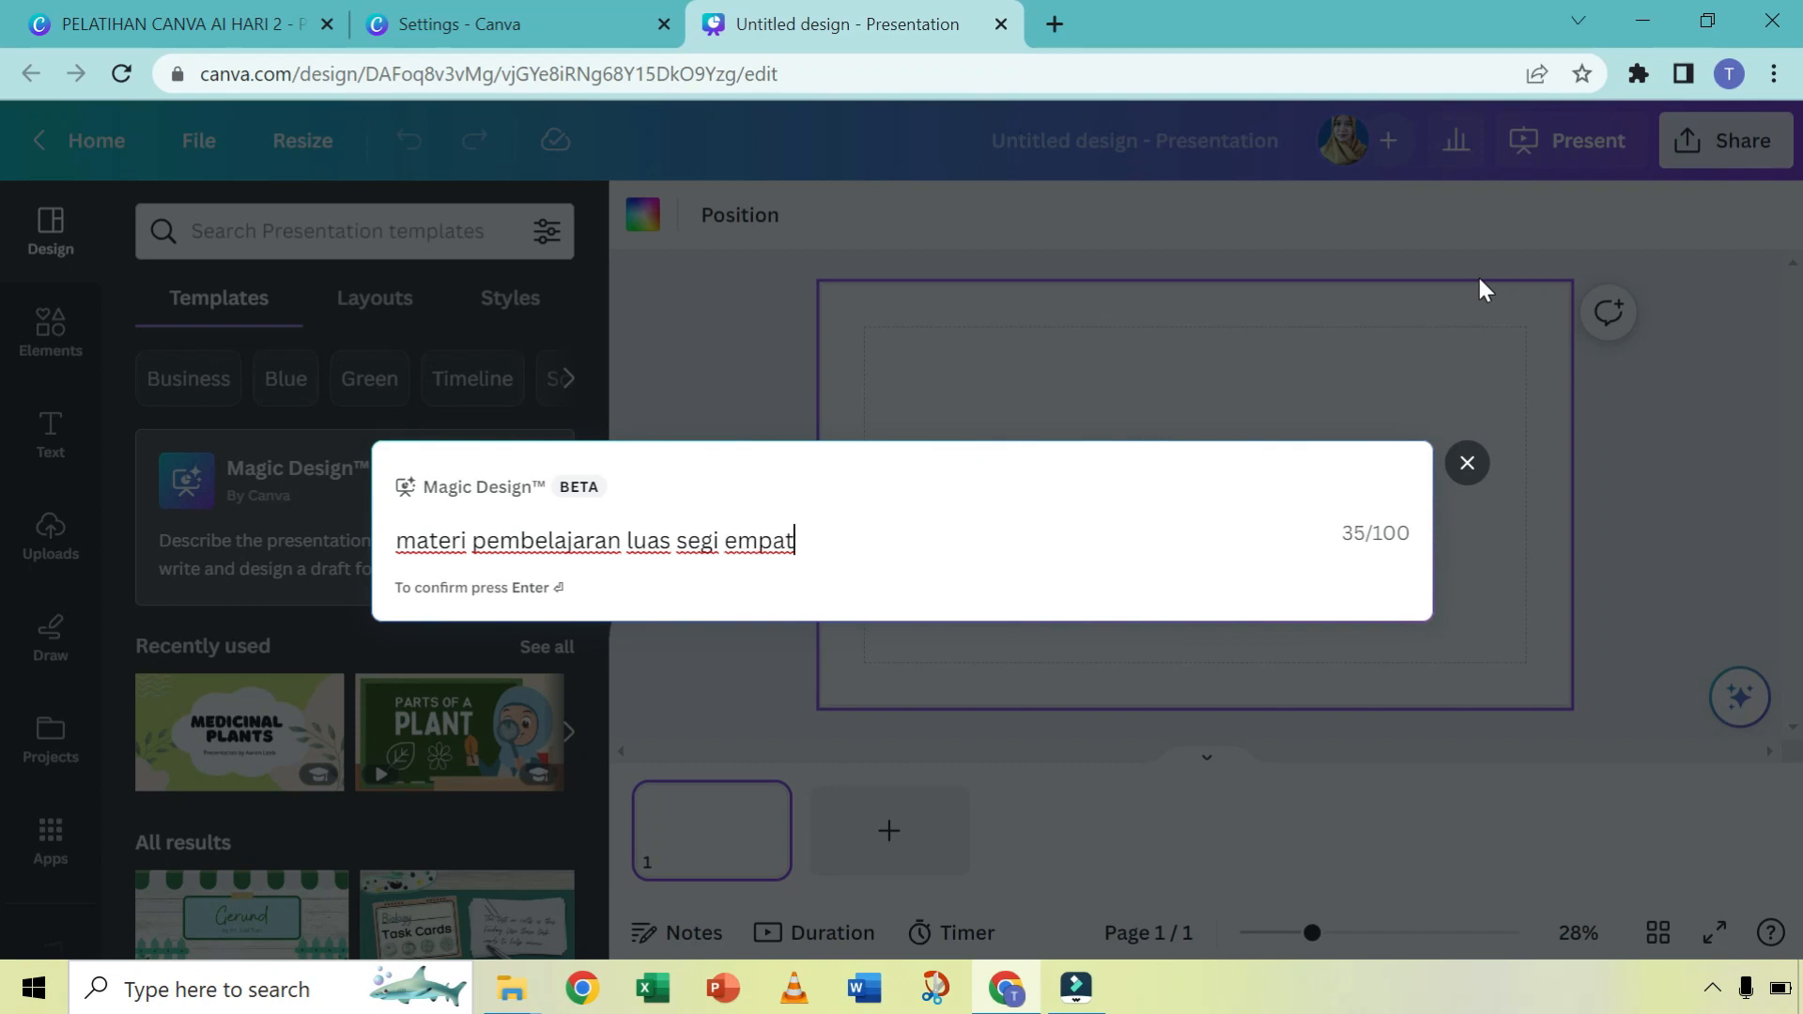
pyautogui.press('Return')
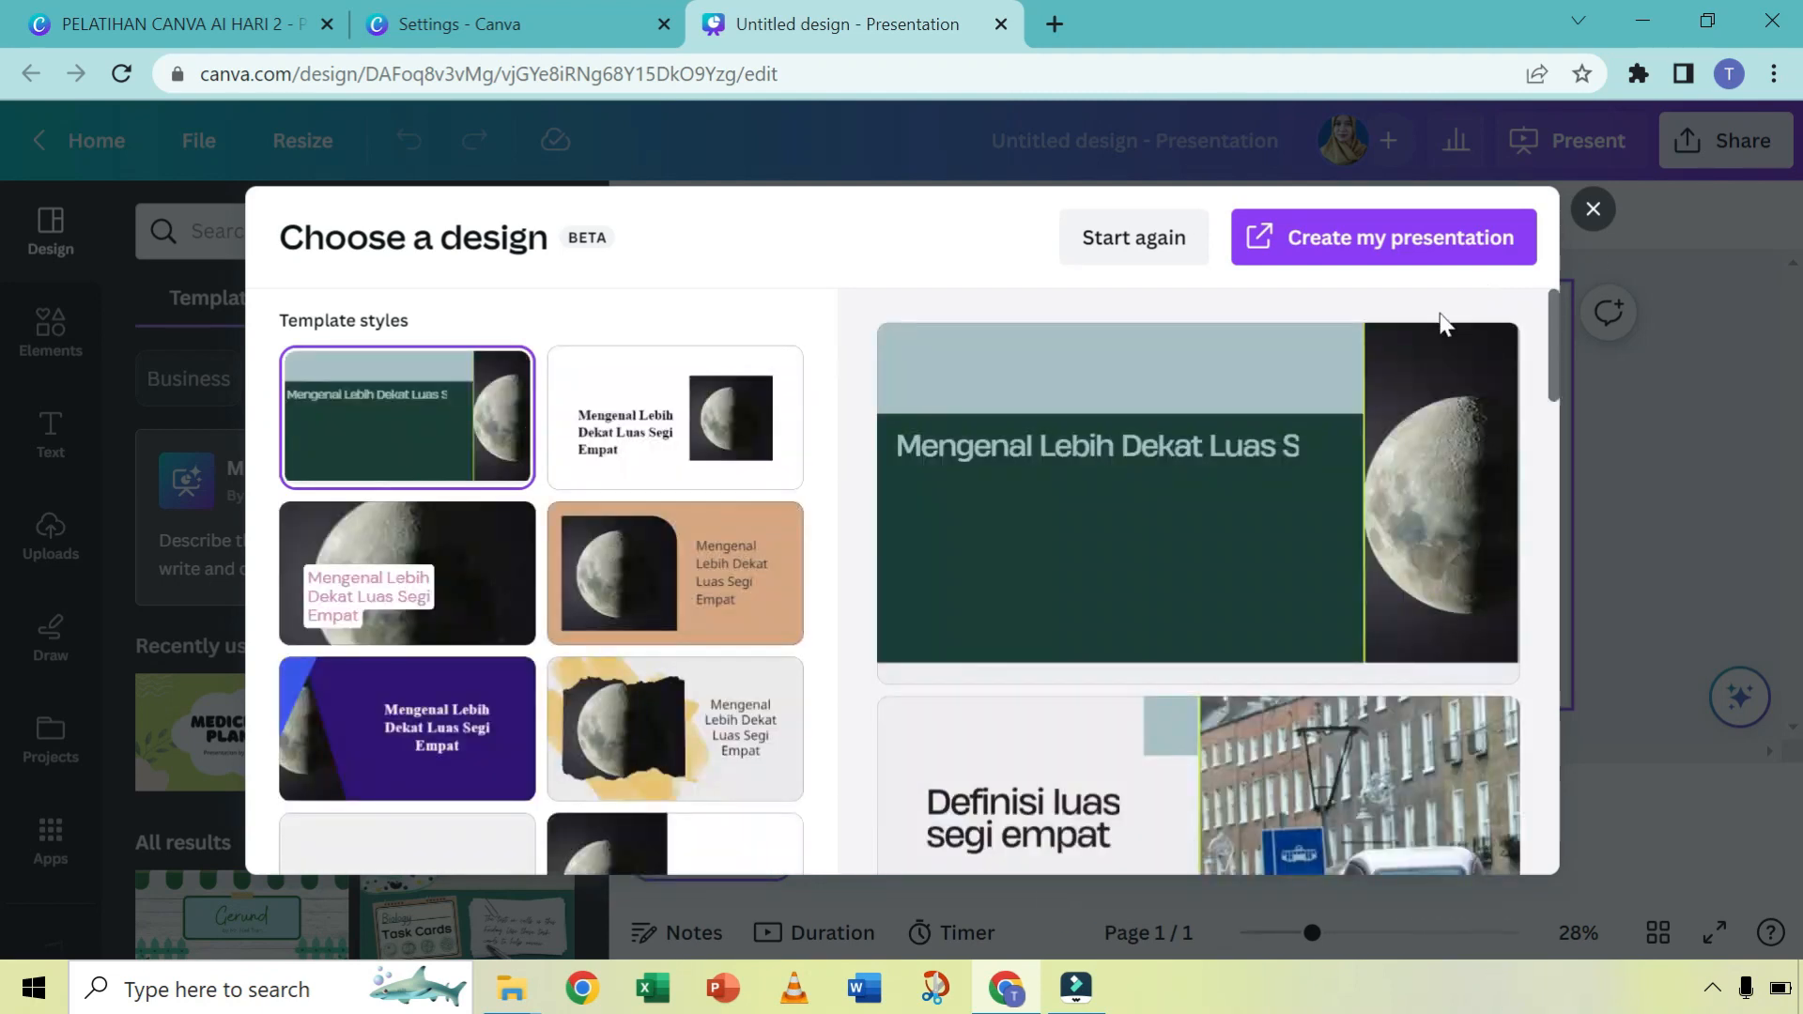
# Step: Choose the dark purple and blue template style and create the presentation from it
pyautogui.scroll(-1, 413, 536)
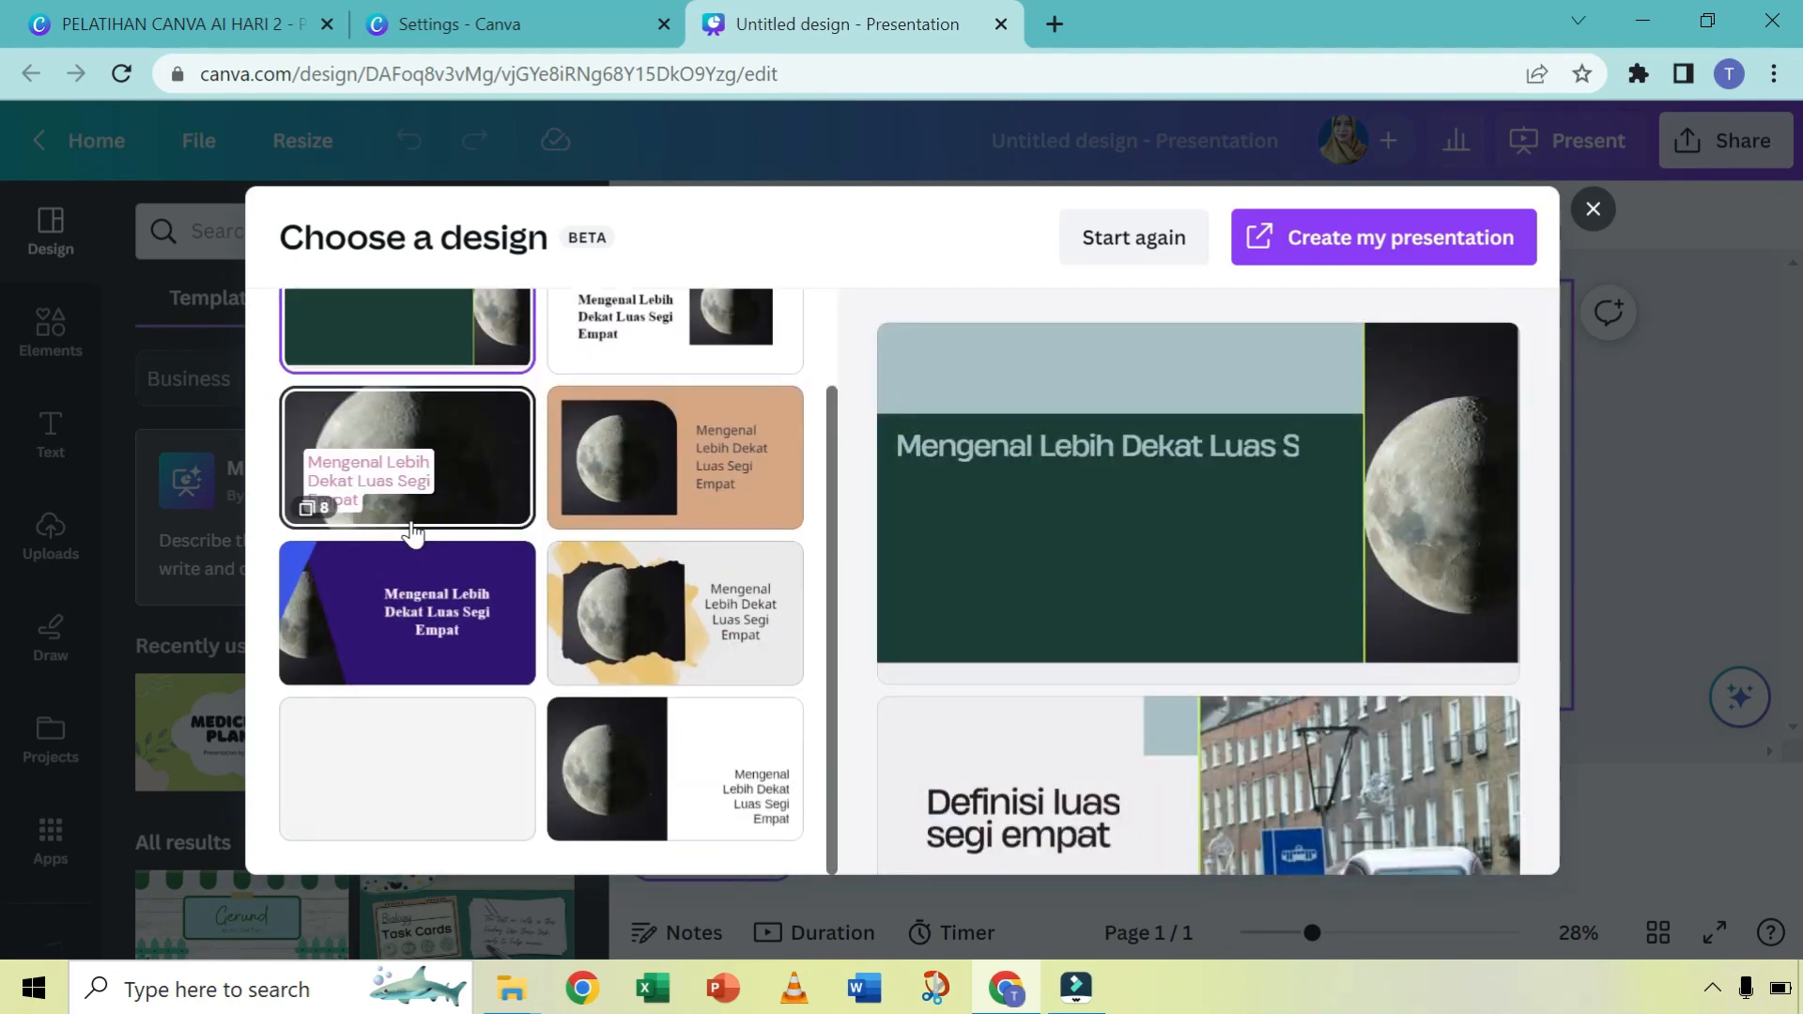
pyautogui.scroll(1, 414, 531)
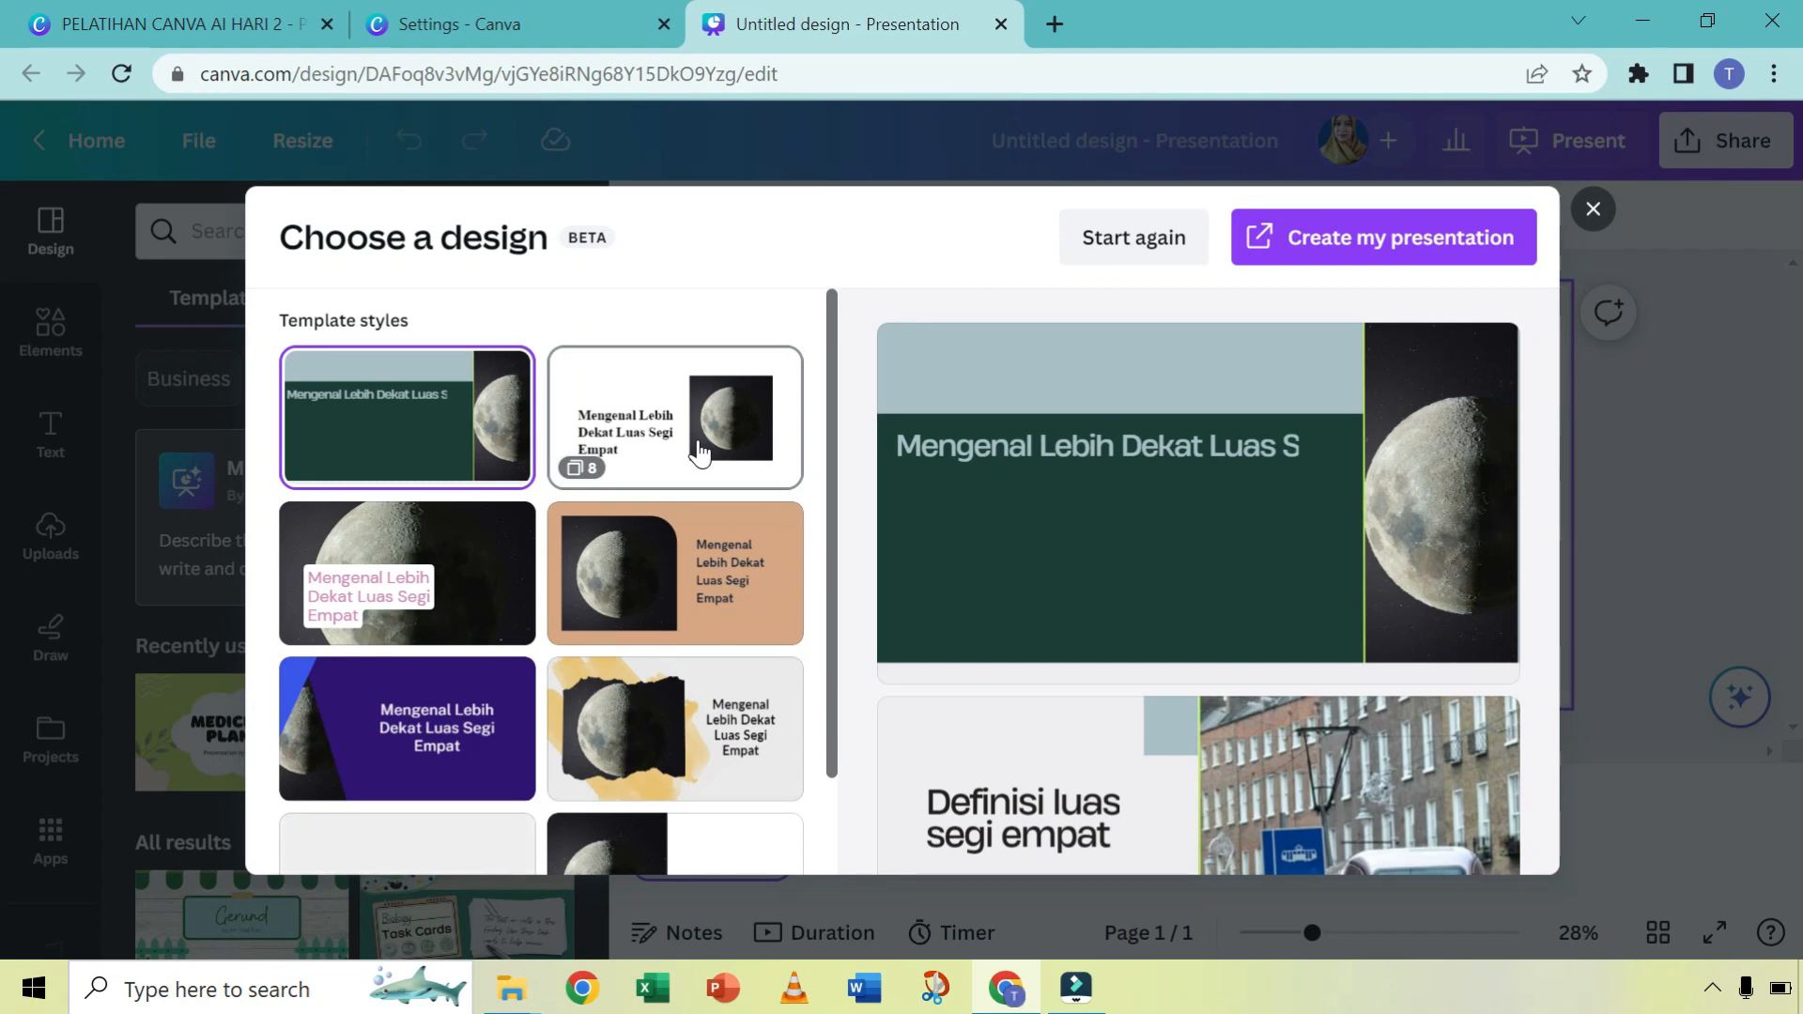
pyautogui.scroll(-1, 606, 601)
pyautogui.click(392, 627)
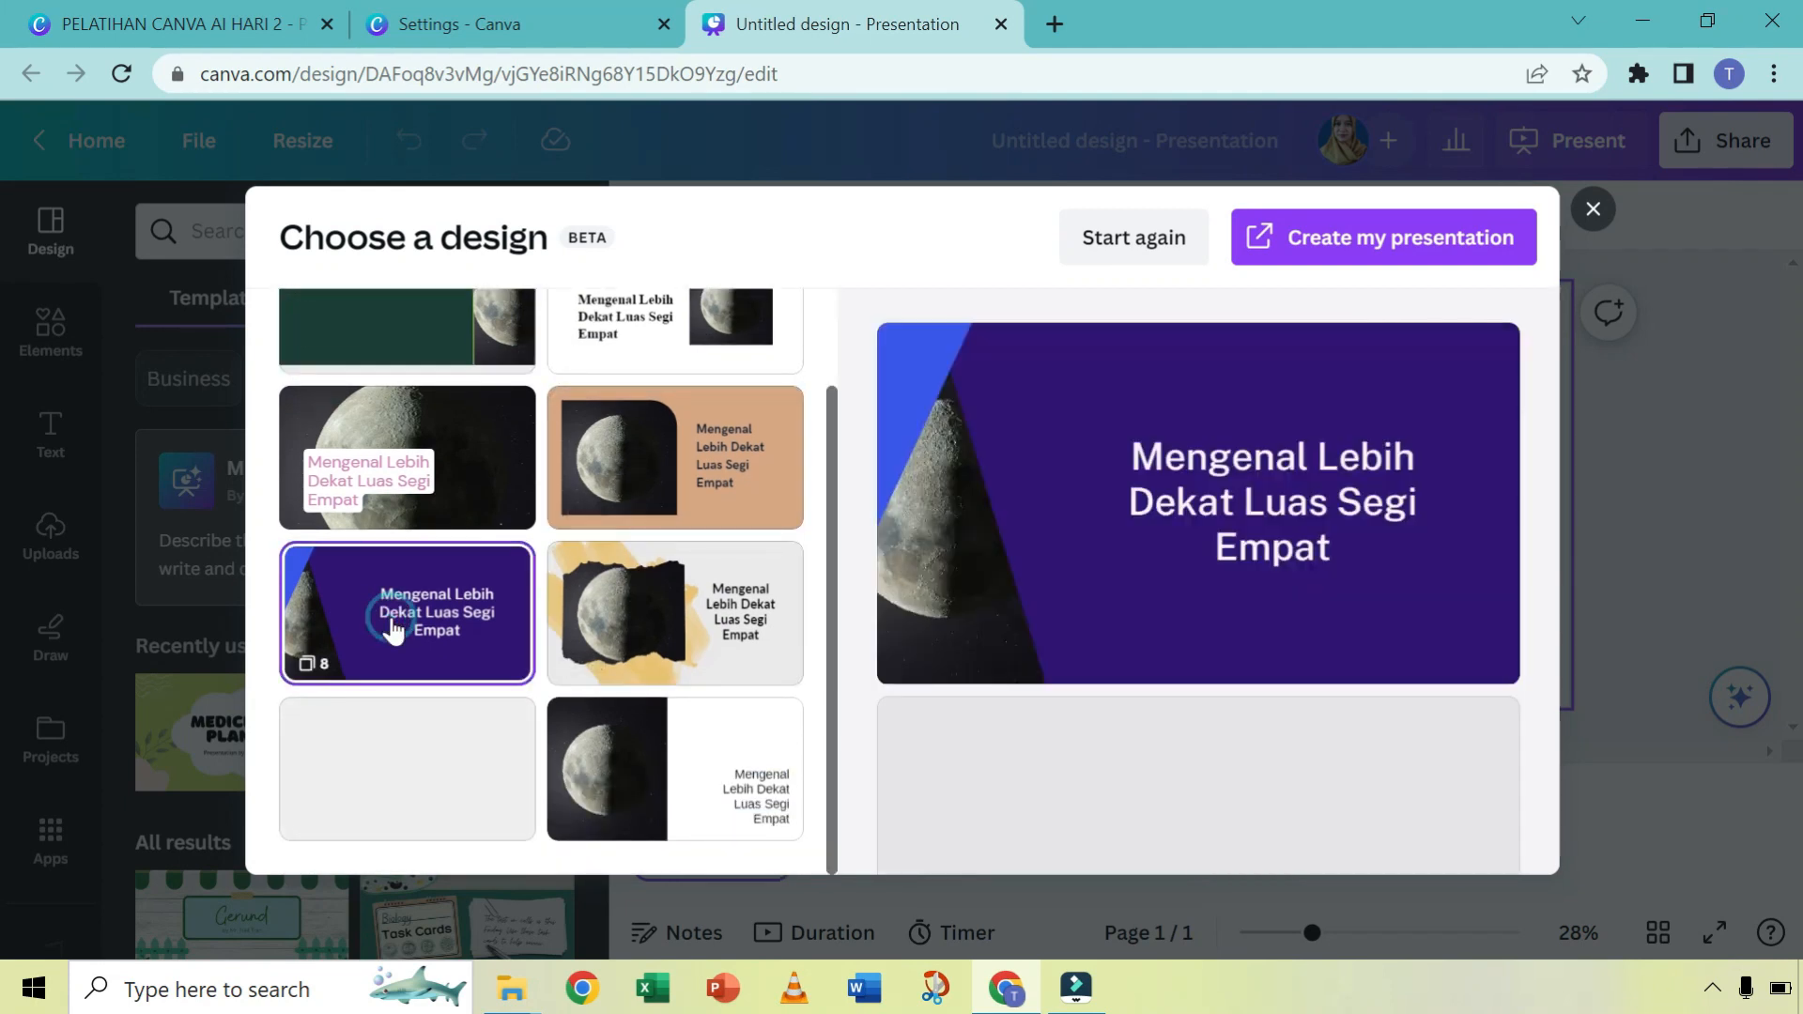
pyautogui.scroll(-3, 1309, 512)
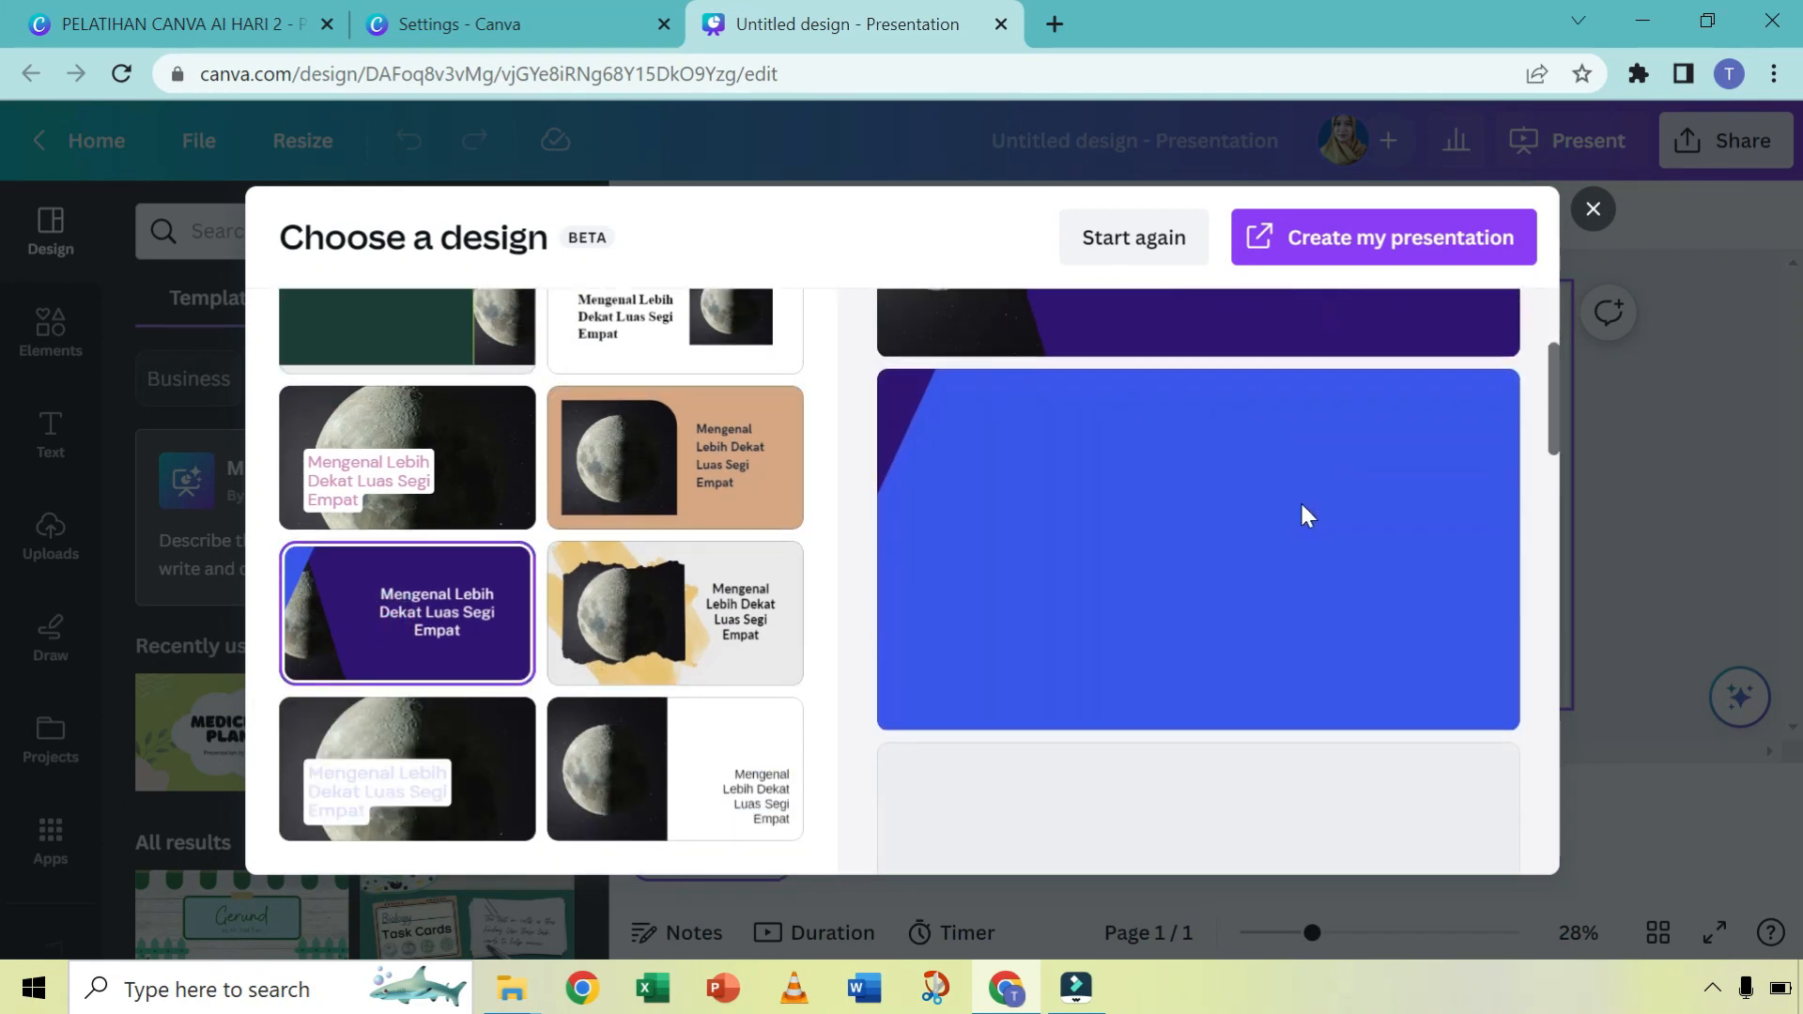
pyautogui.scroll(3, 1296, 498)
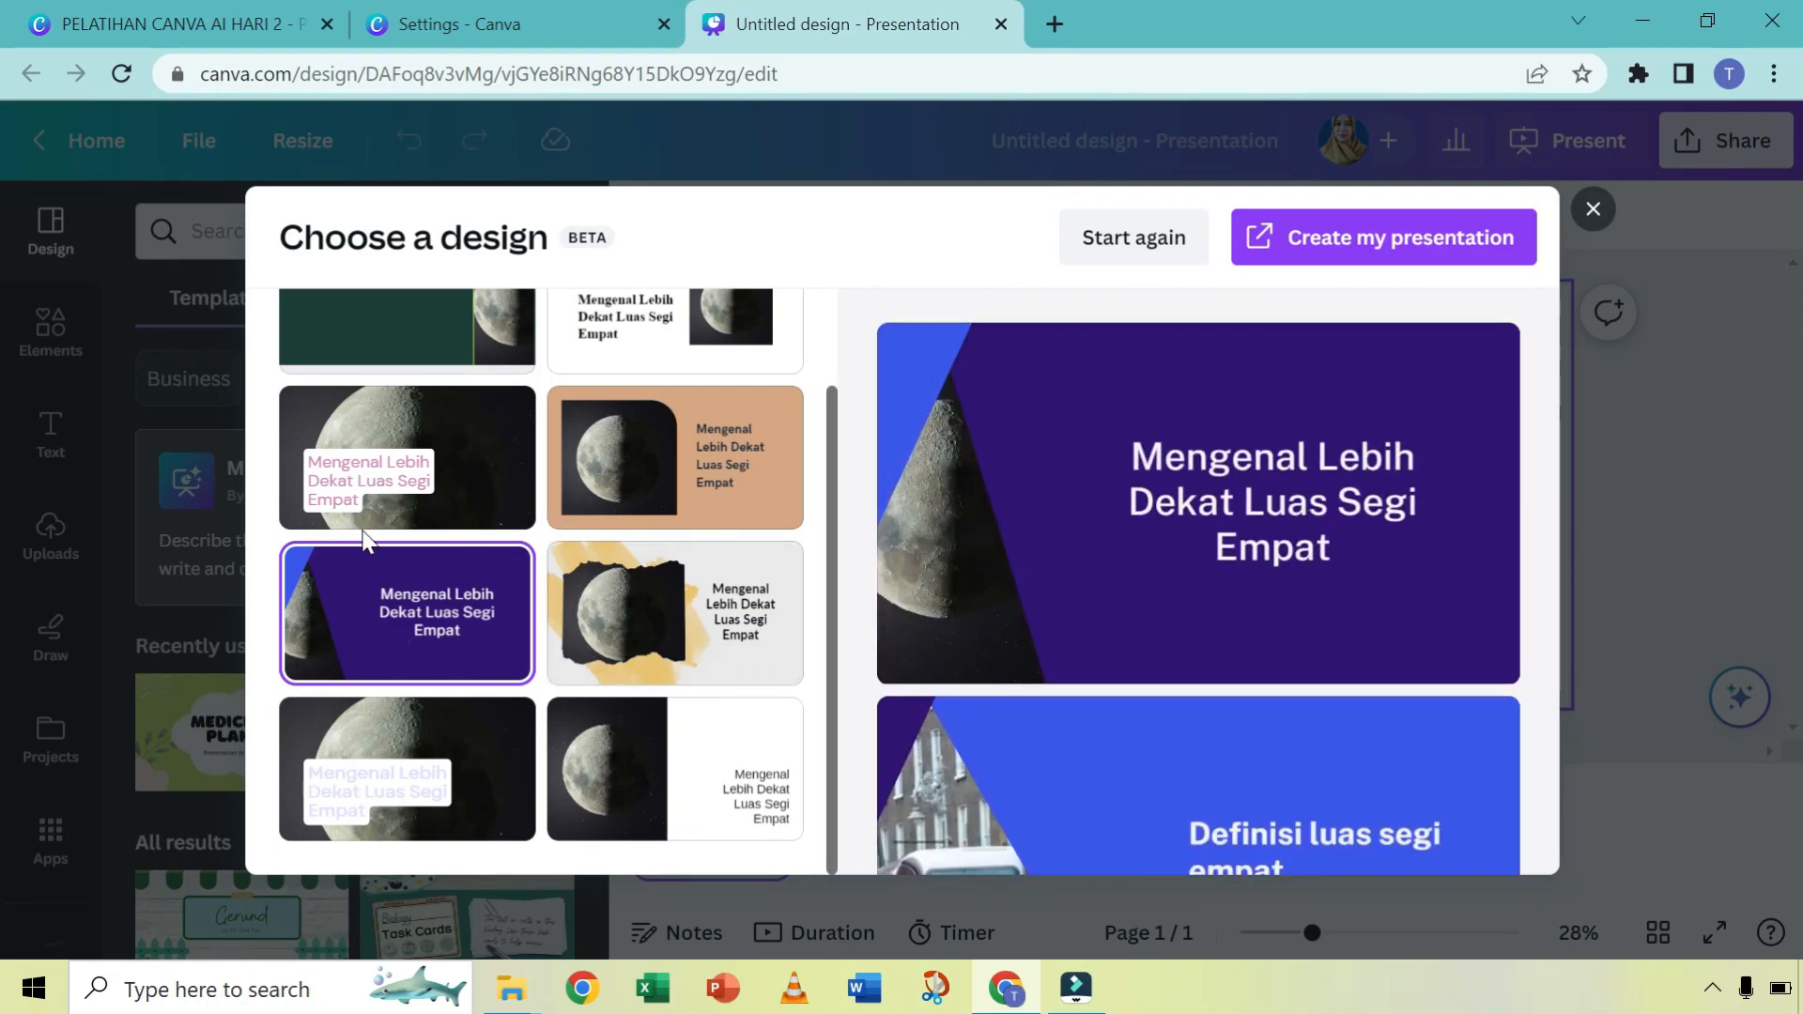
pyautogui.scroll(2, 364, 537)
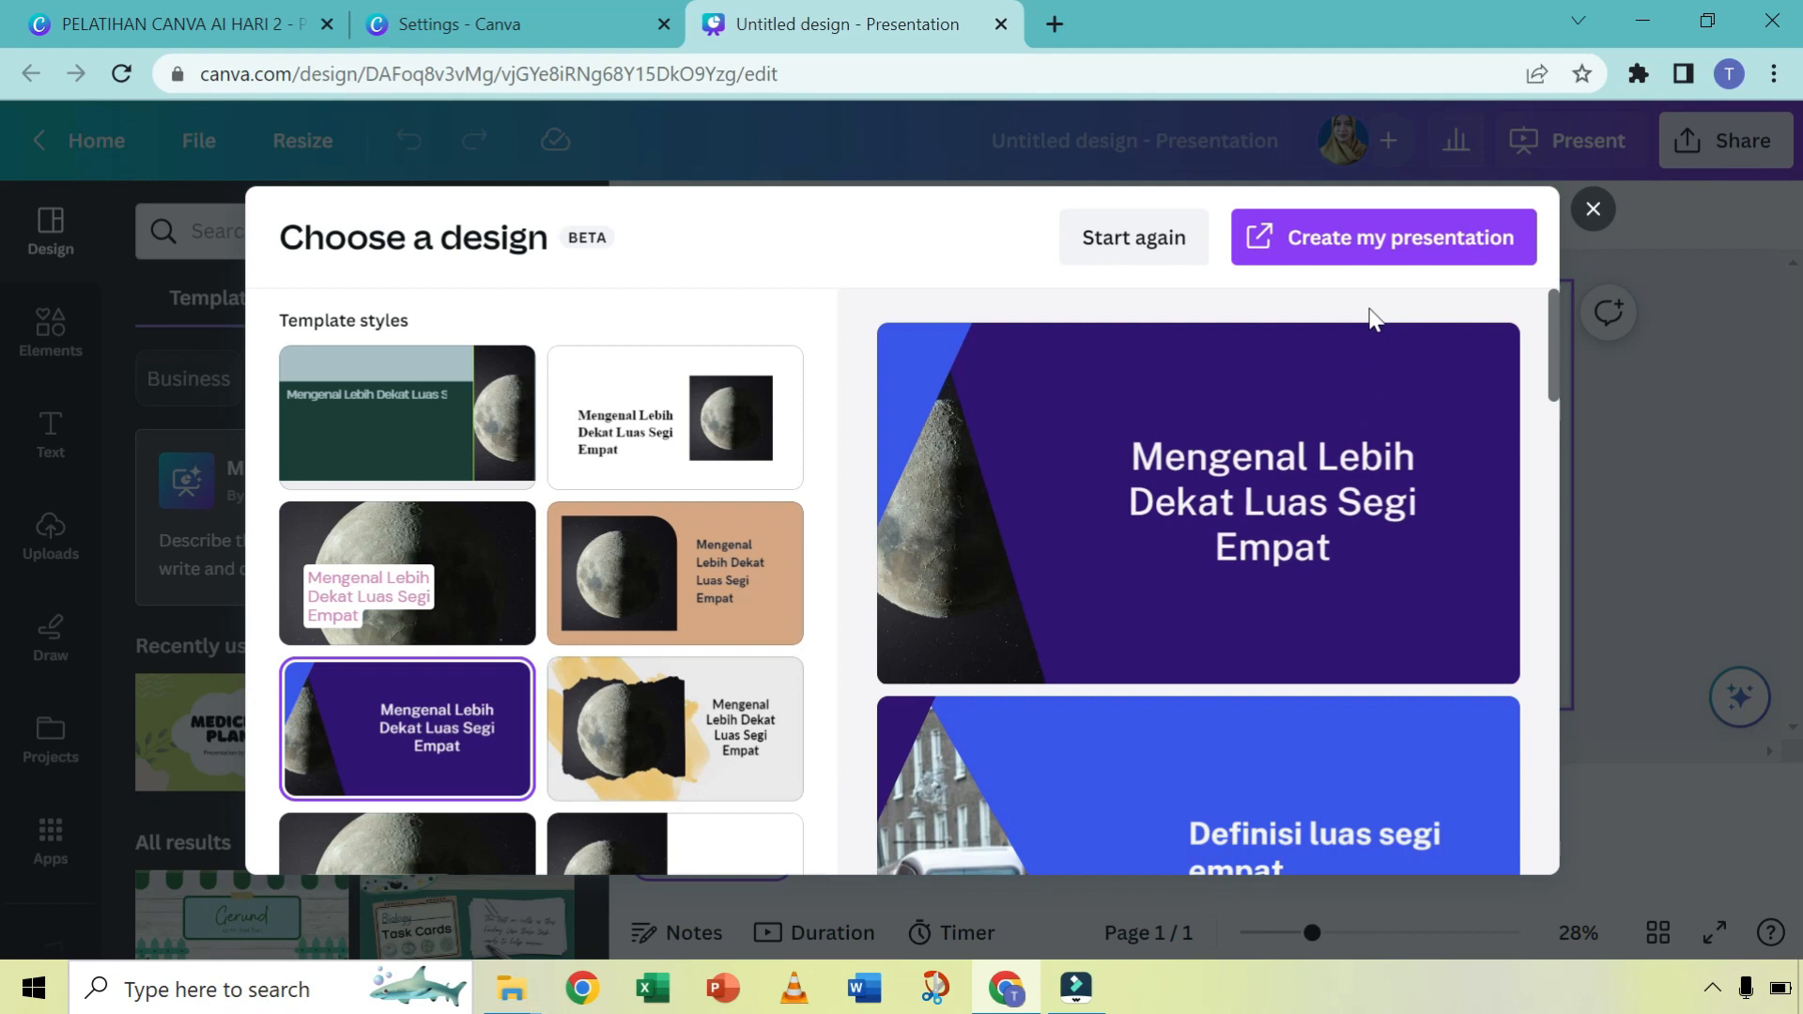
pyautogui.click(1372, 236)
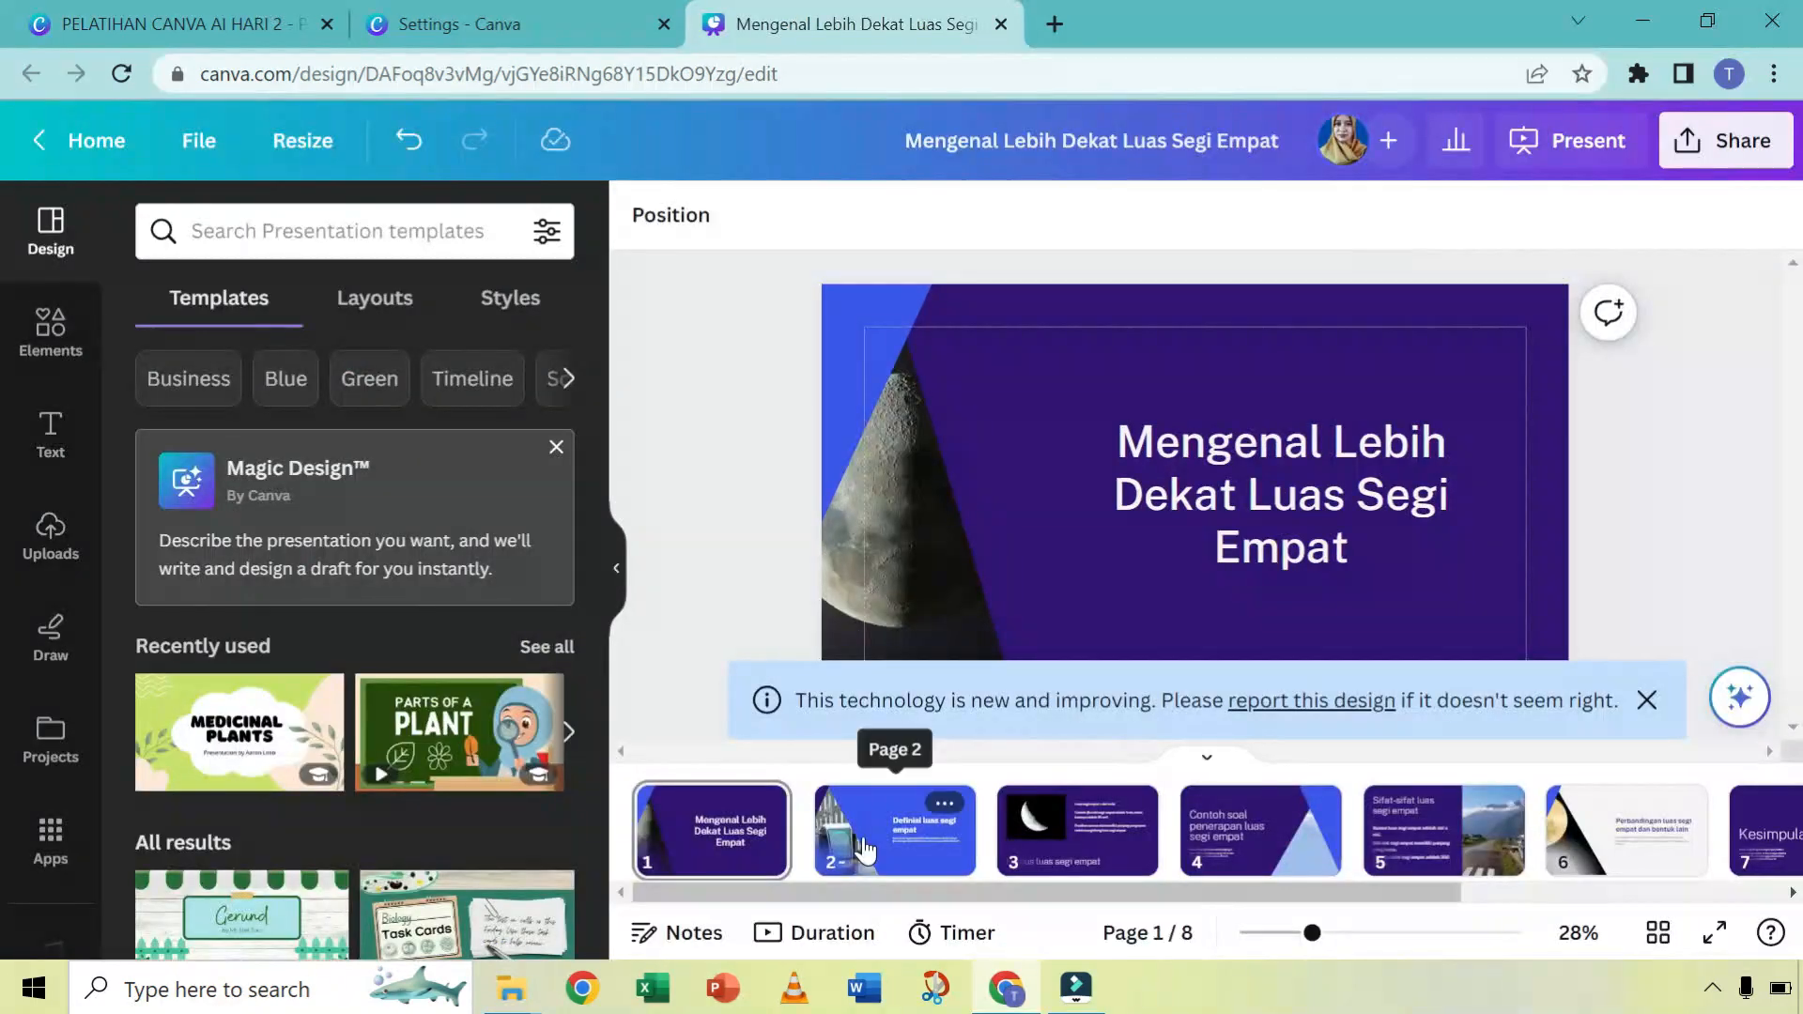
# Step: Delete the moon photo from its frame on page 1 and the tram photo from its frame on page 2
pyautogui.hscroll(5, 865, 850)
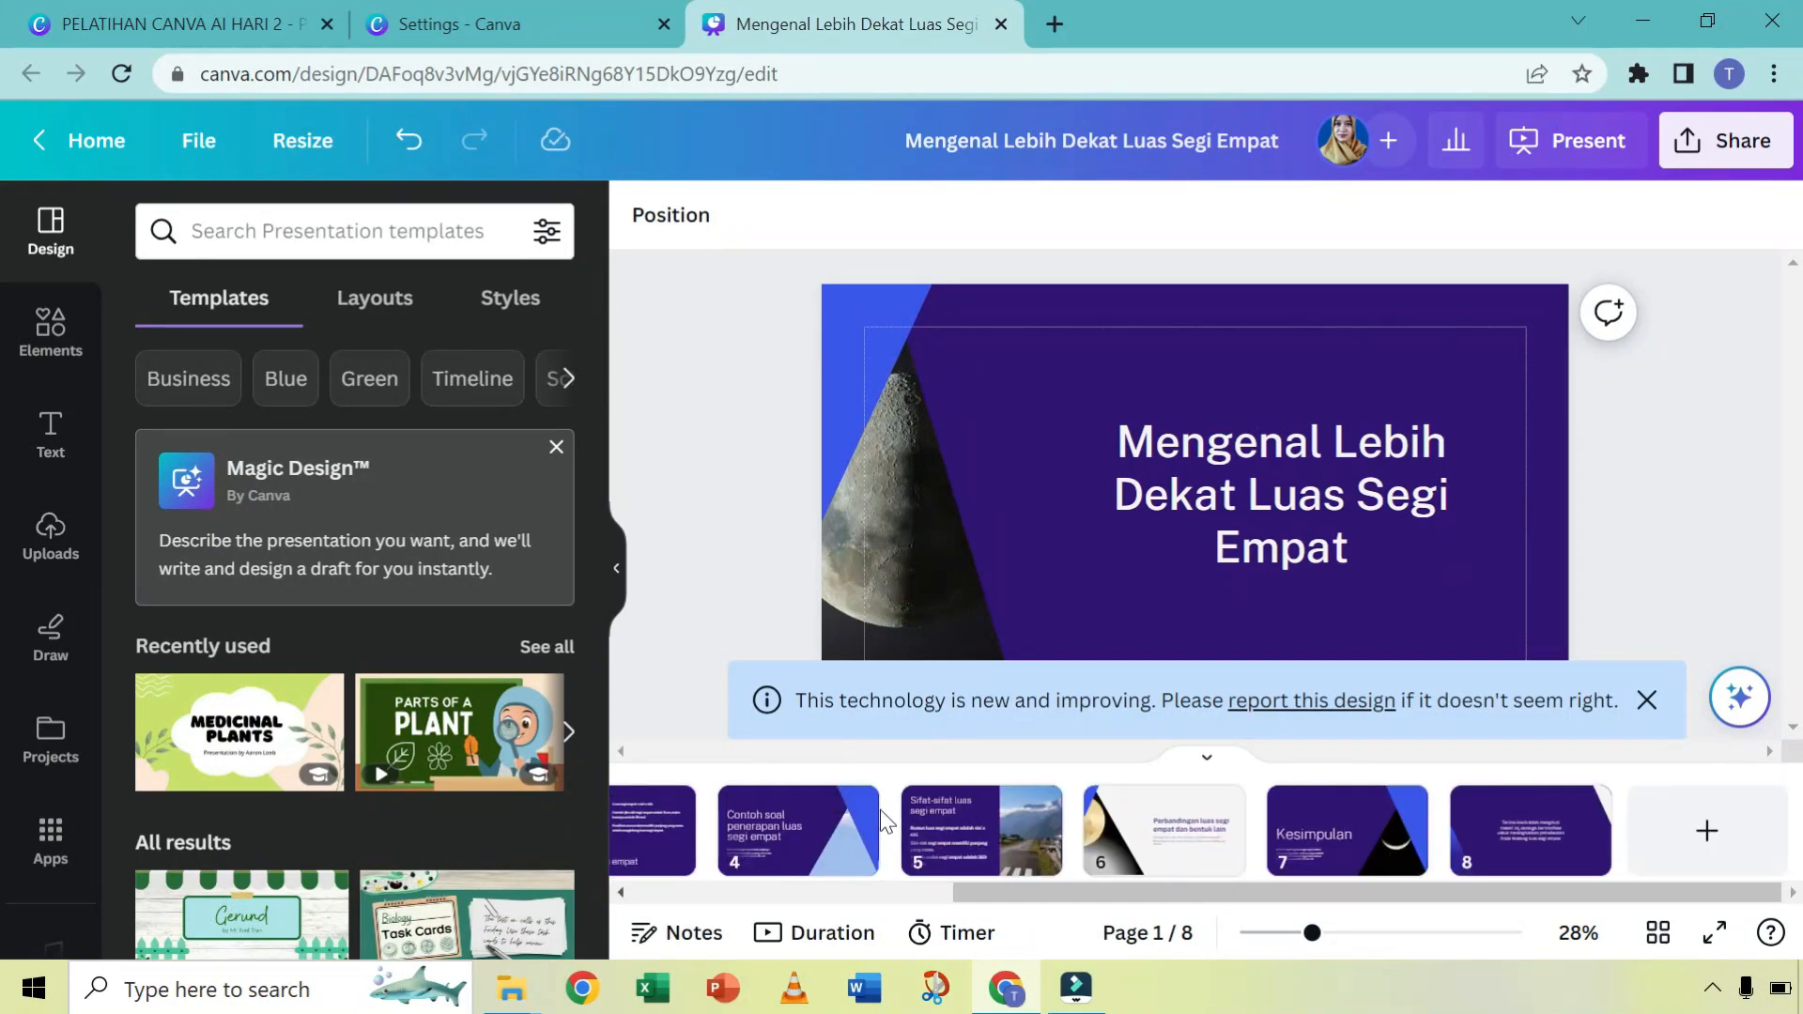
pyautogui.moveTo(881, 811)
pyautogui.moveTo(1008, 893); pyautogui.dragTo(687, 893)
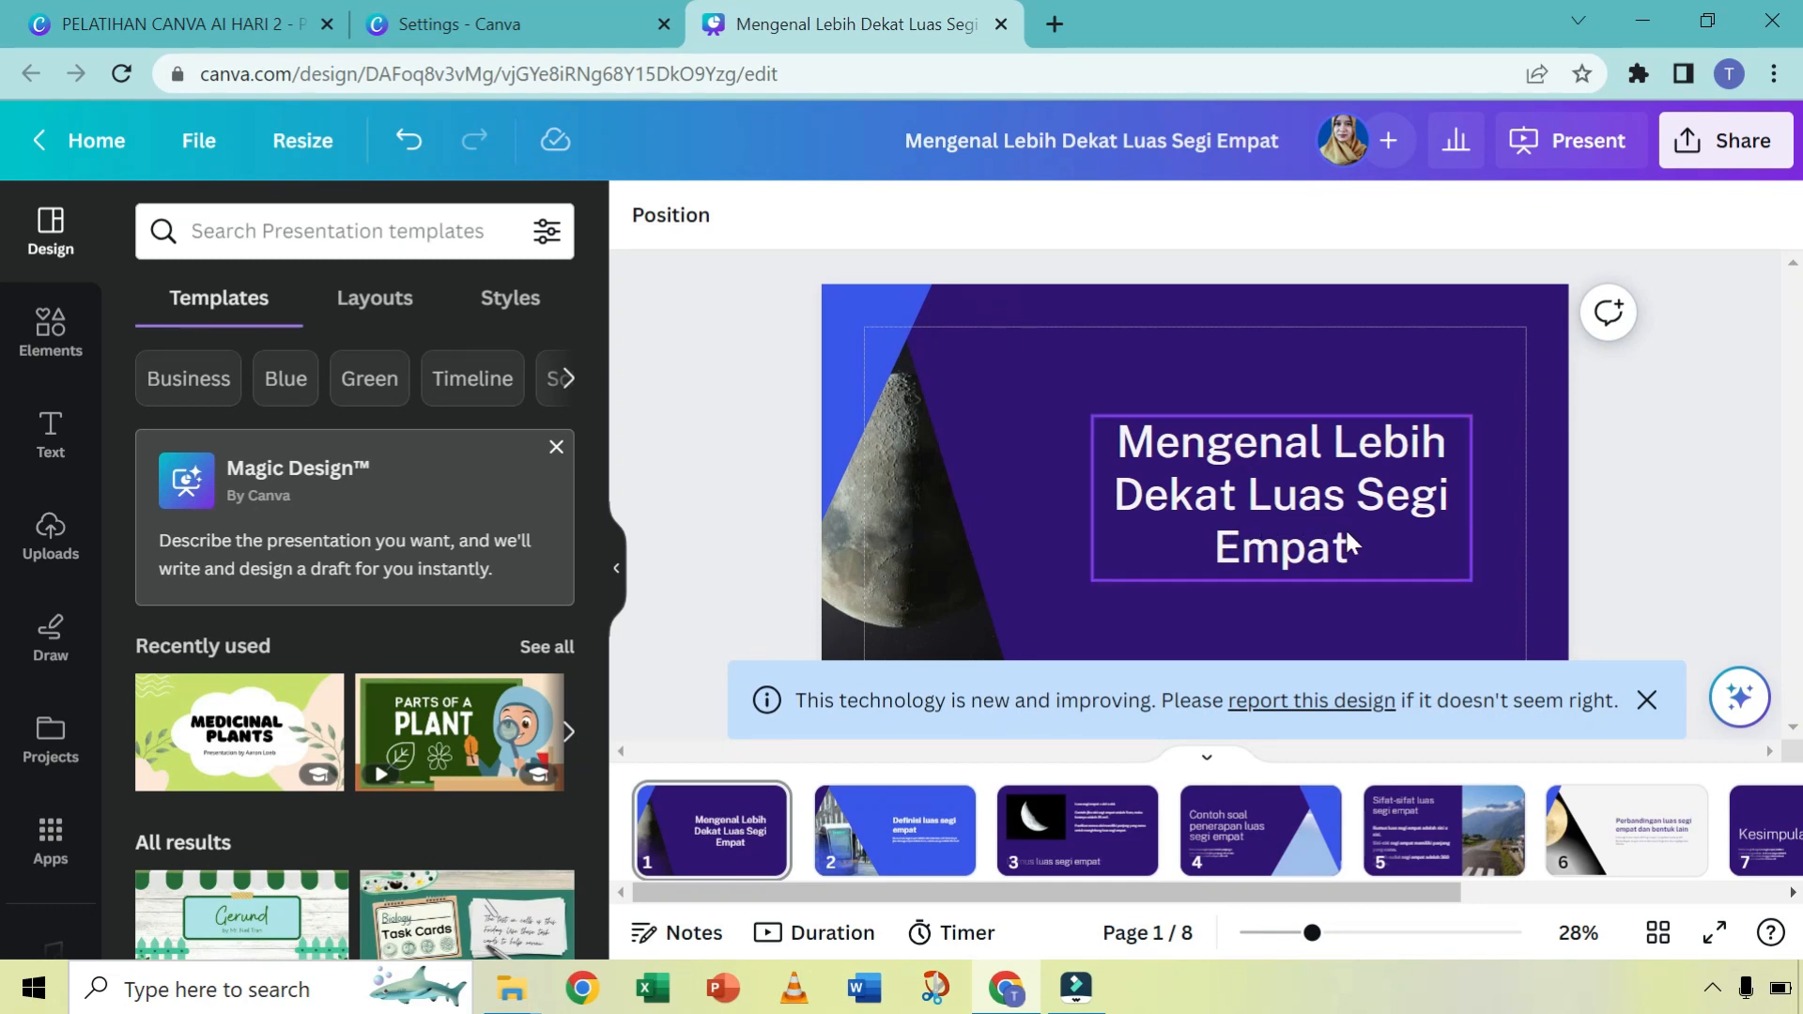
pyautogui.click(904, 545)
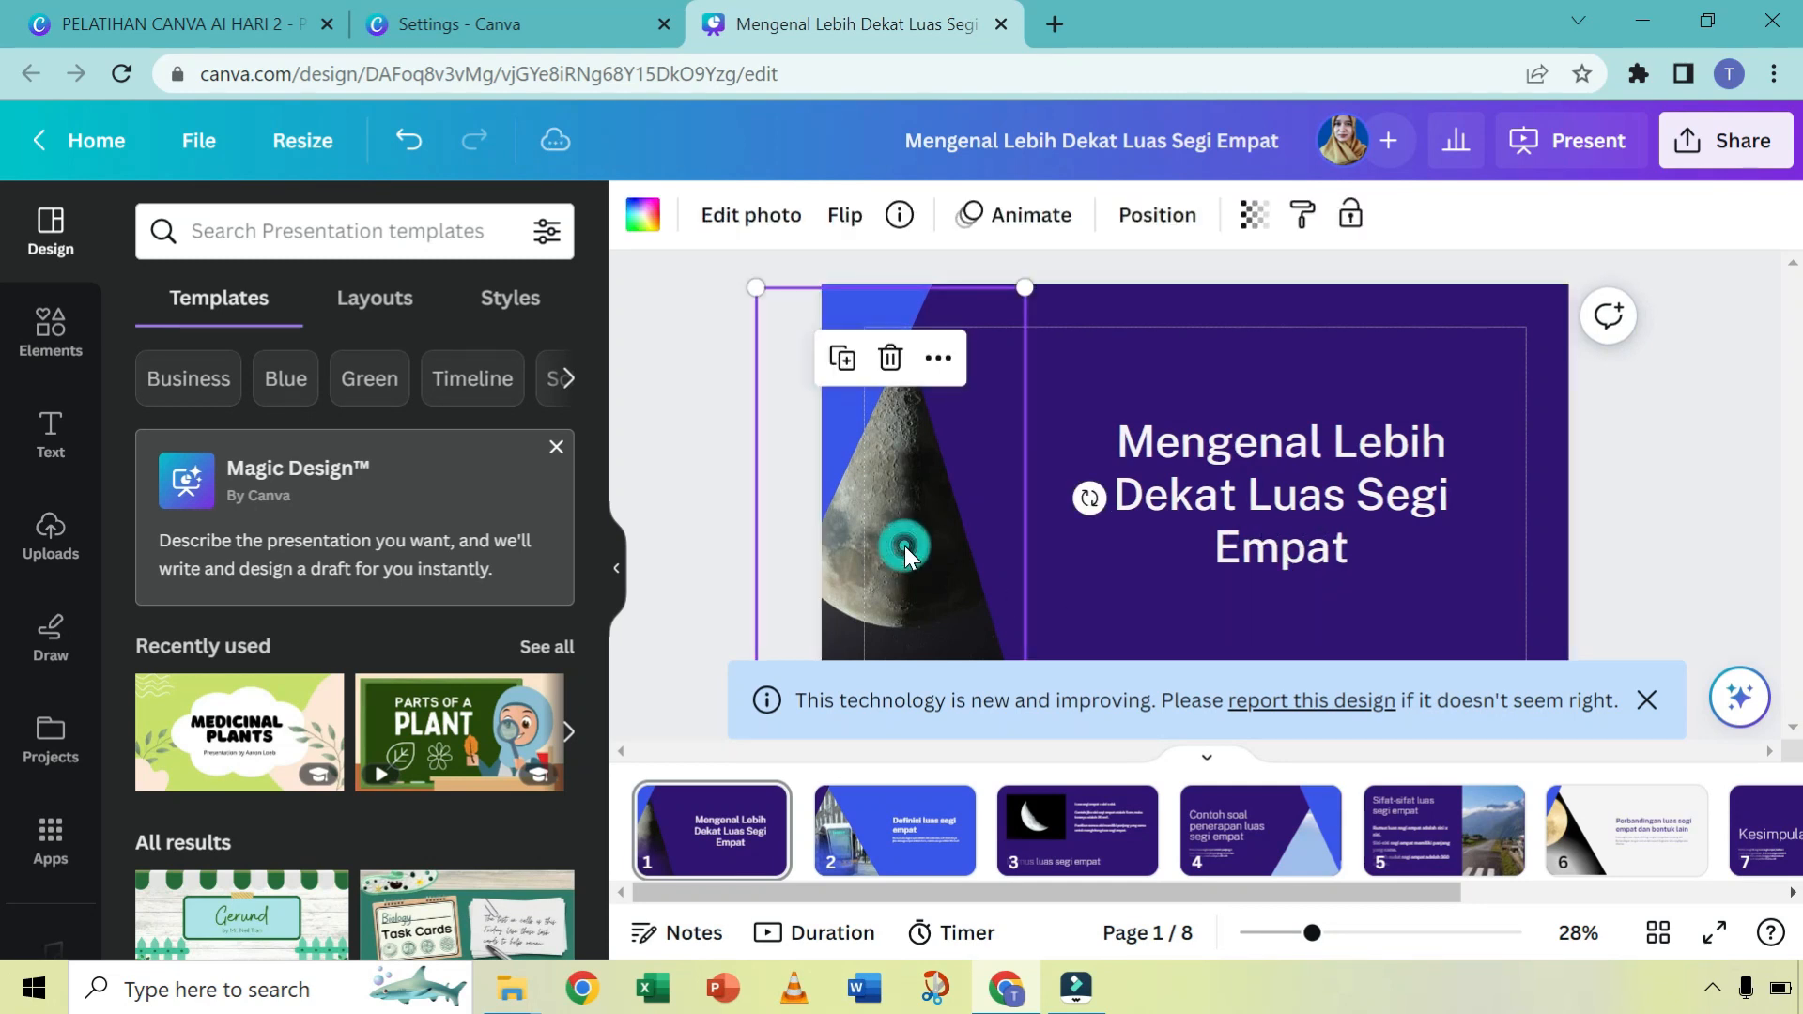
pyautogui.press('Delete')
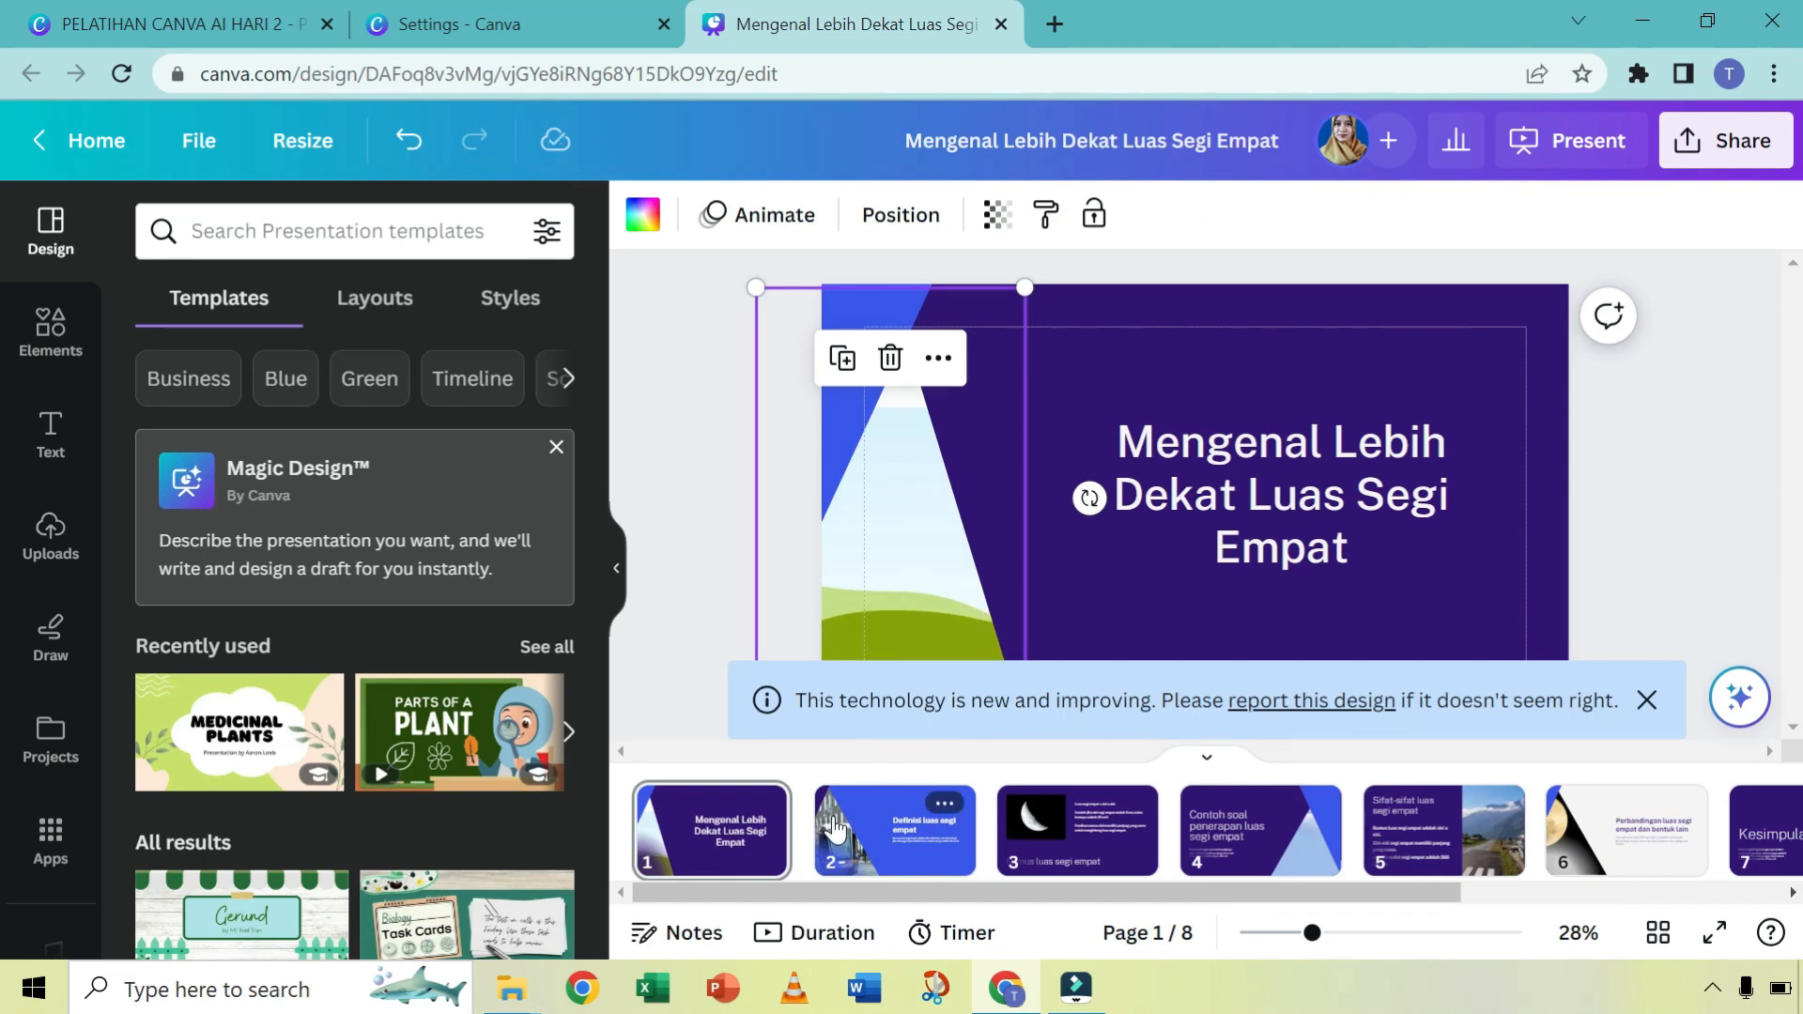
pyautogui.click(892, 827)
pyautogui.click(851, 533)
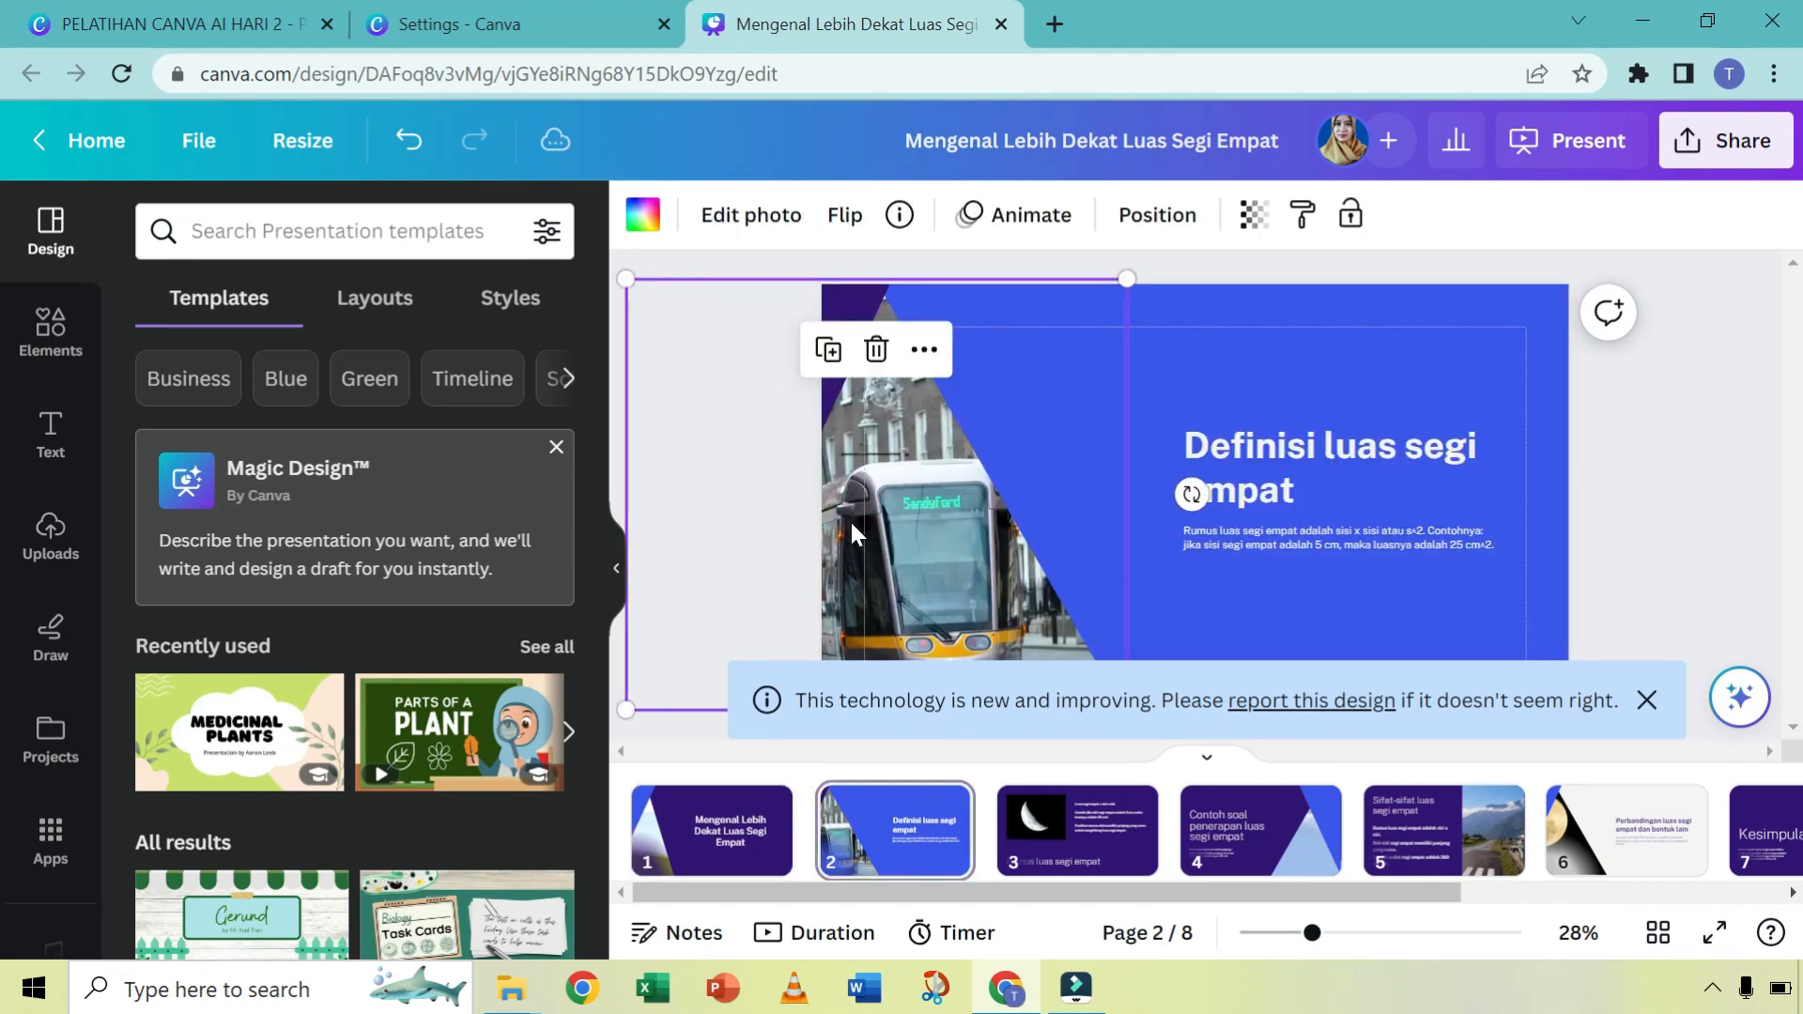
pyautogui.press('Delete')
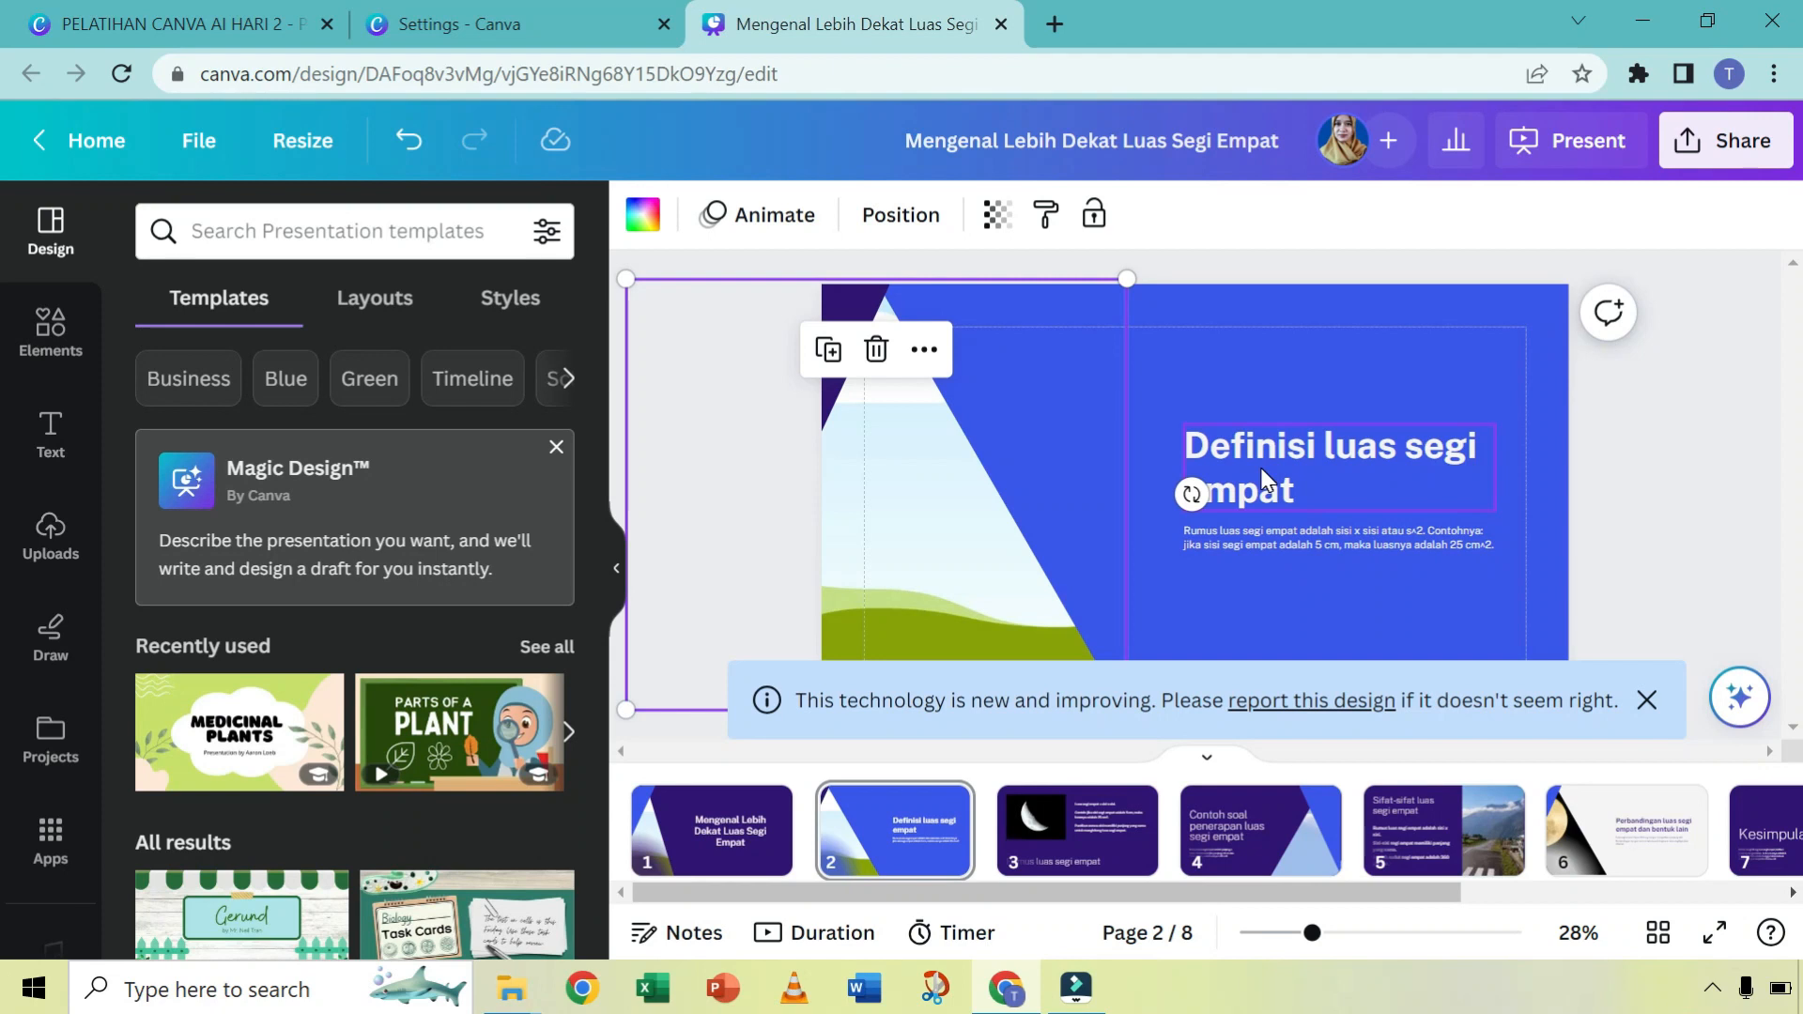
# Step: Switch to the PELATIHAN CANVA AI HARI 2 presentation, show it full screen and advance to the Magic Write slide
pyautogui.click(235, 24)
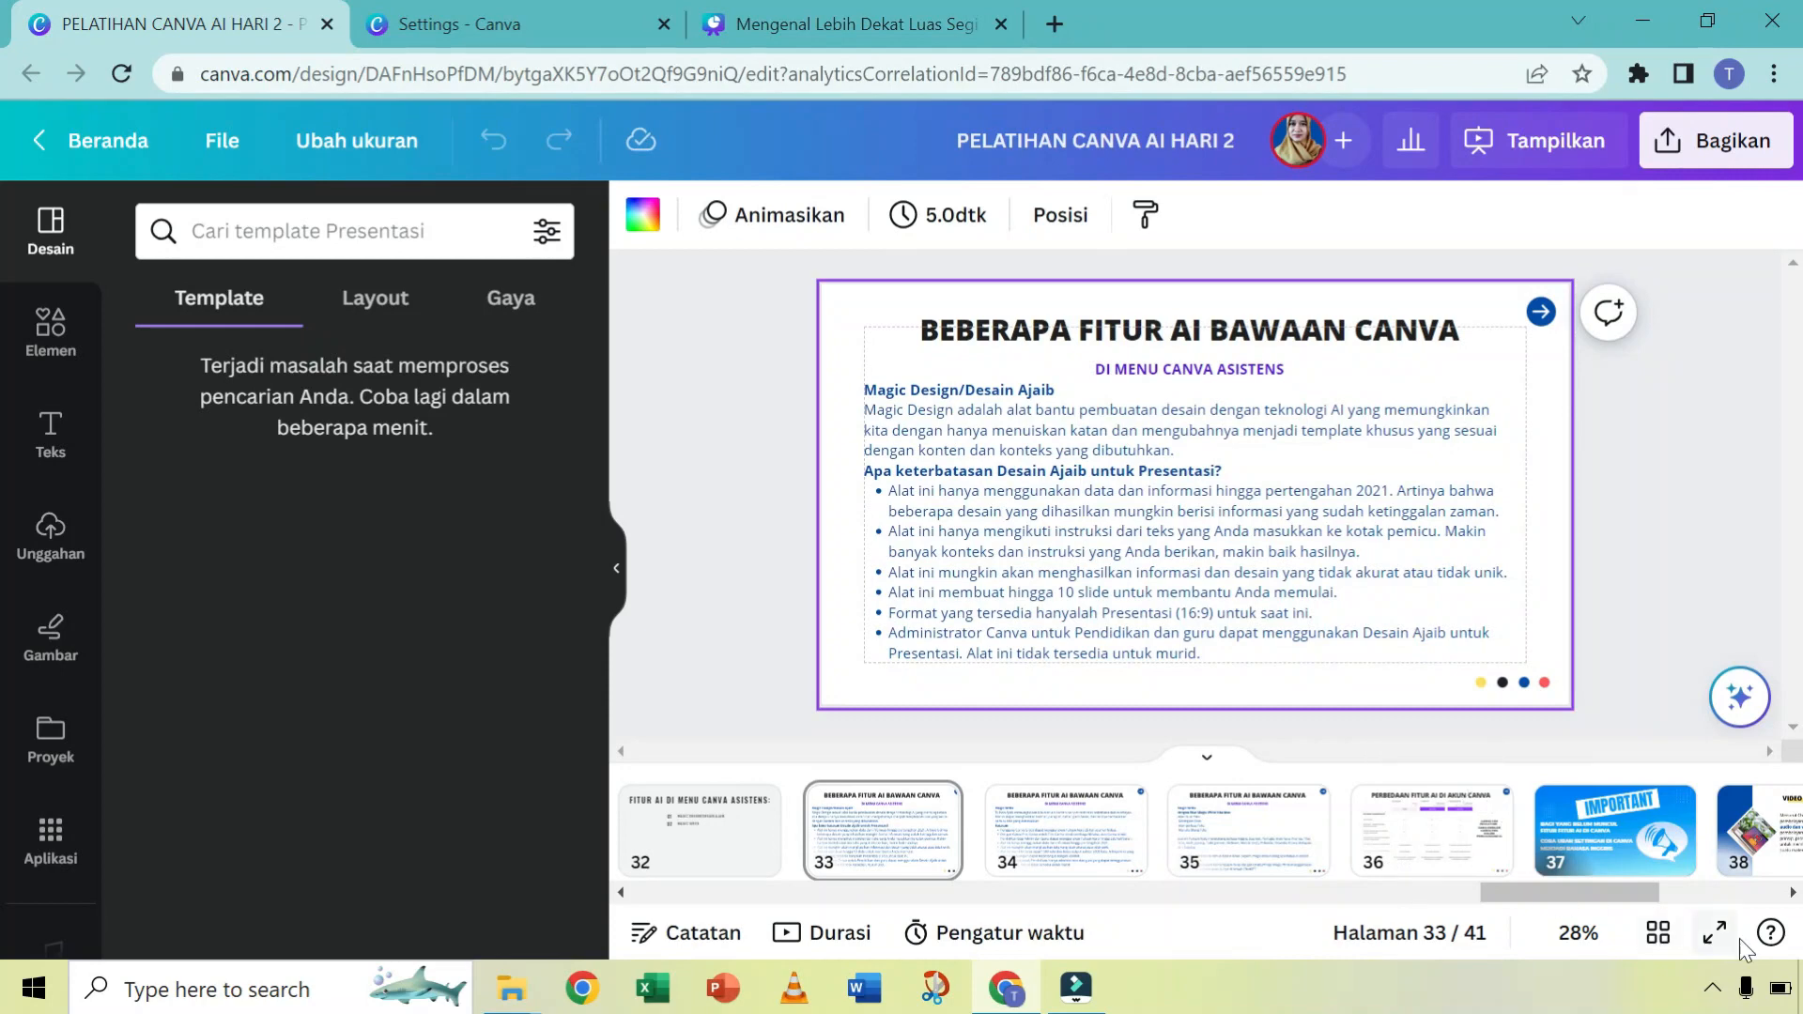
pyautogui.click(1715, 933)
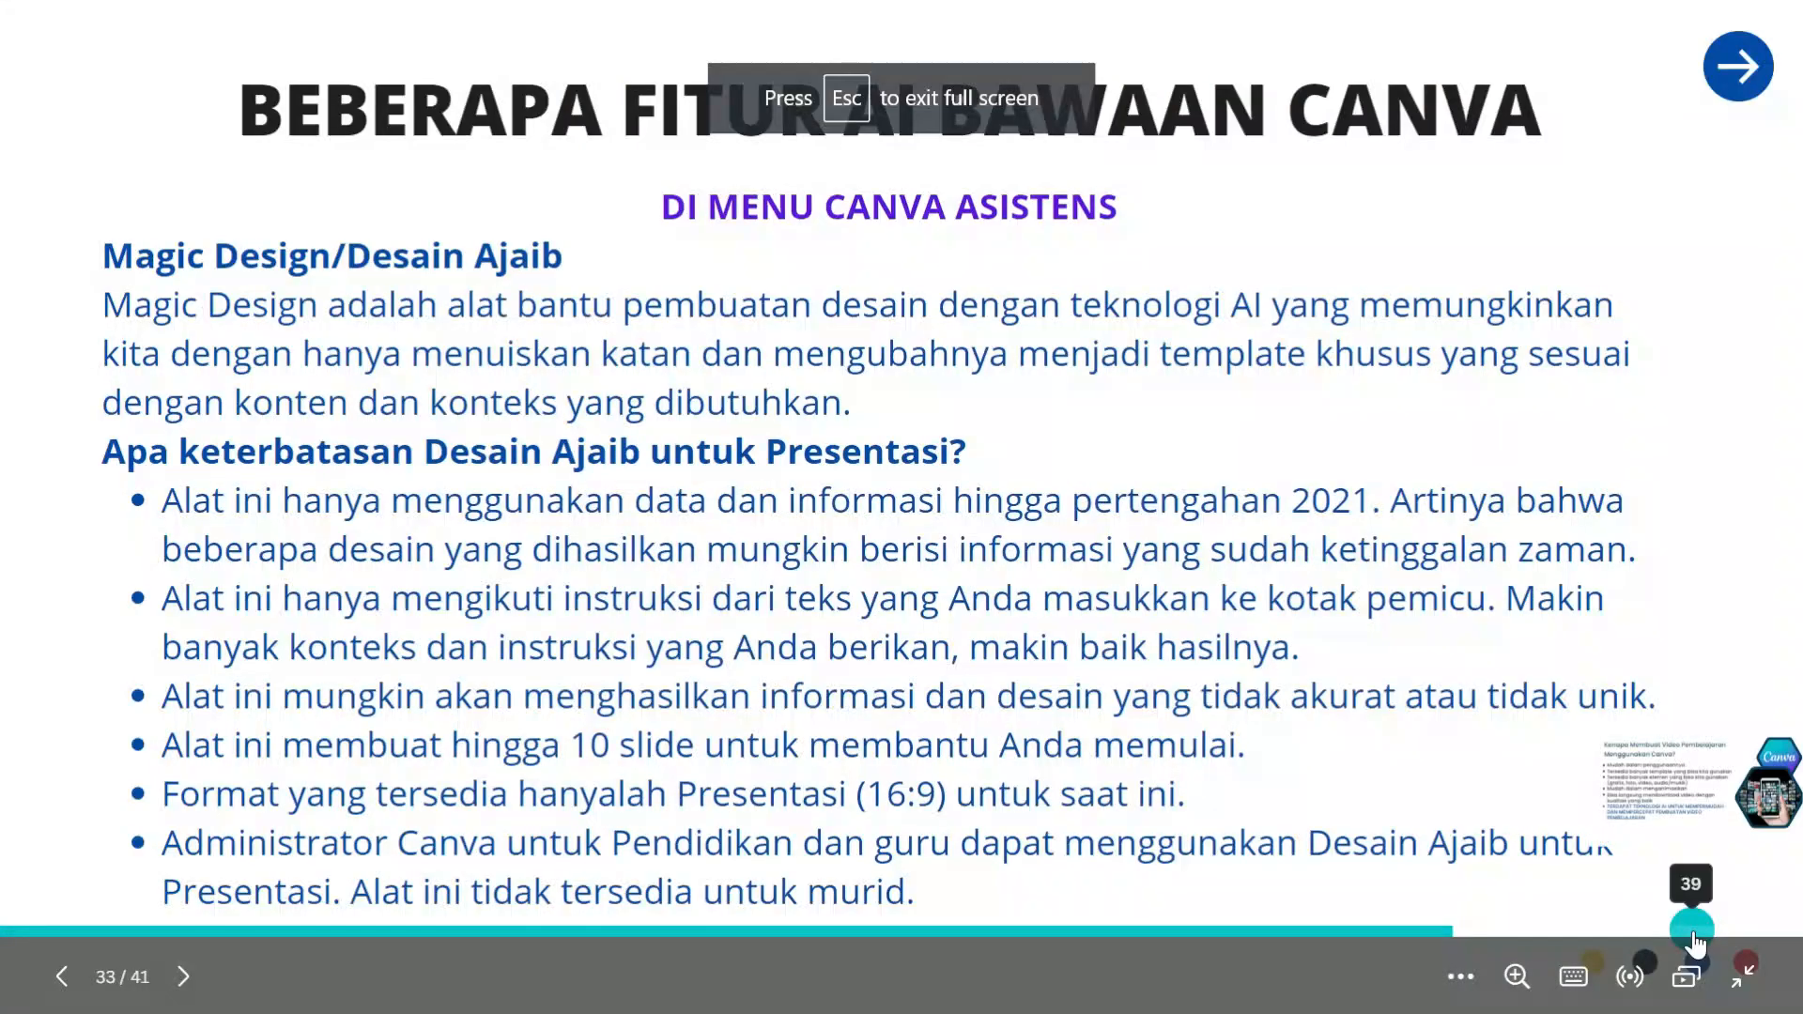
pyautogui.press('Right')
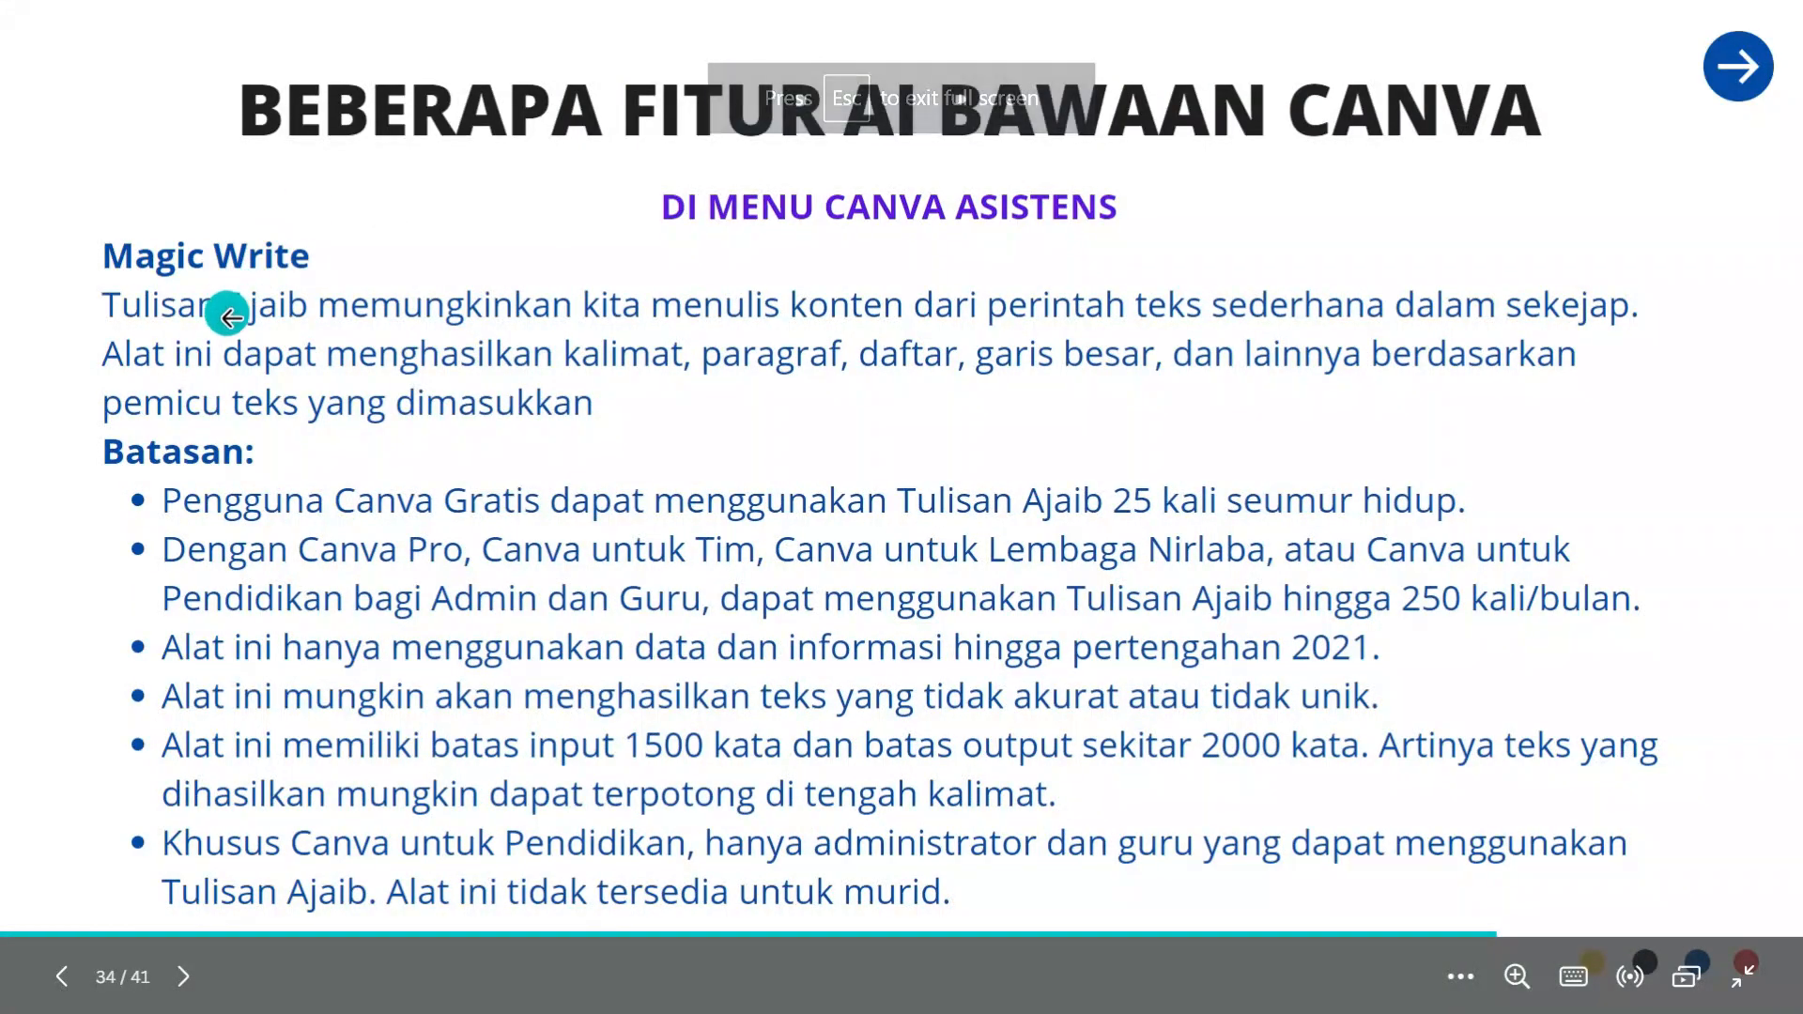
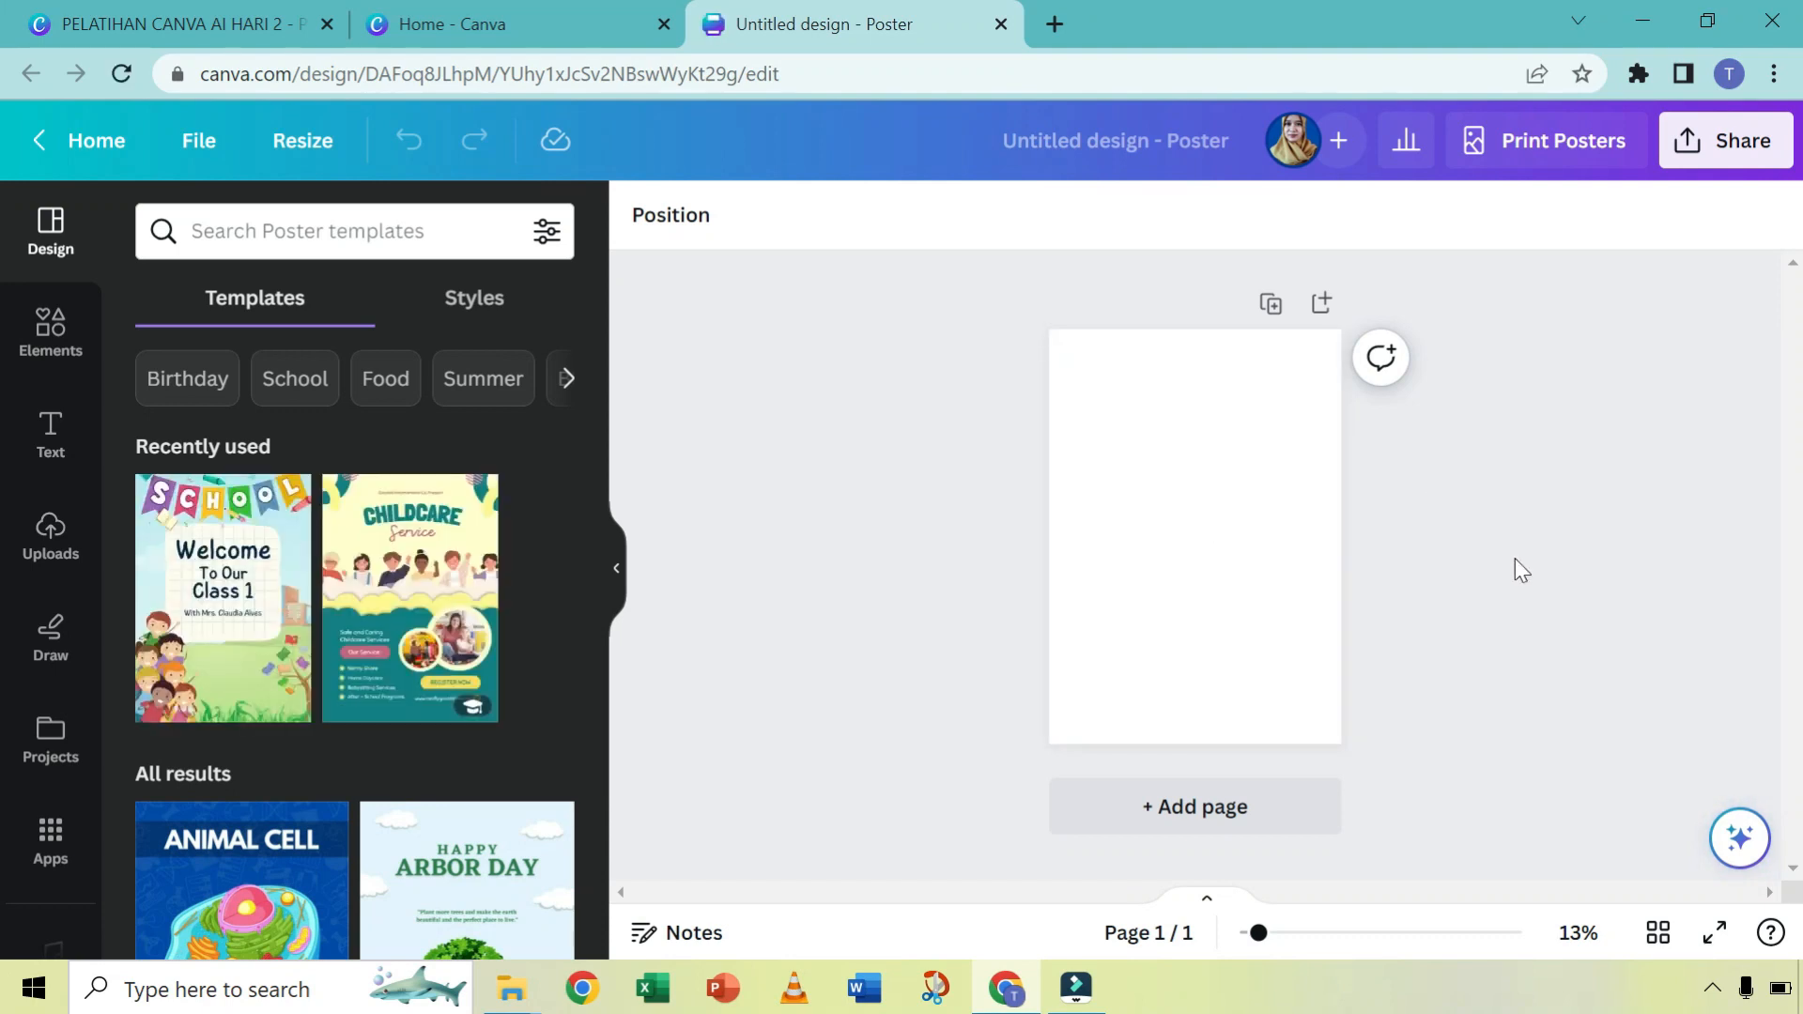
# Step: Generate text on the blank poster with Magic Write from the prompt "Tujuan pembelajaran bagian tubuh tumbuhan"
pyautogui.click(1742, 839)
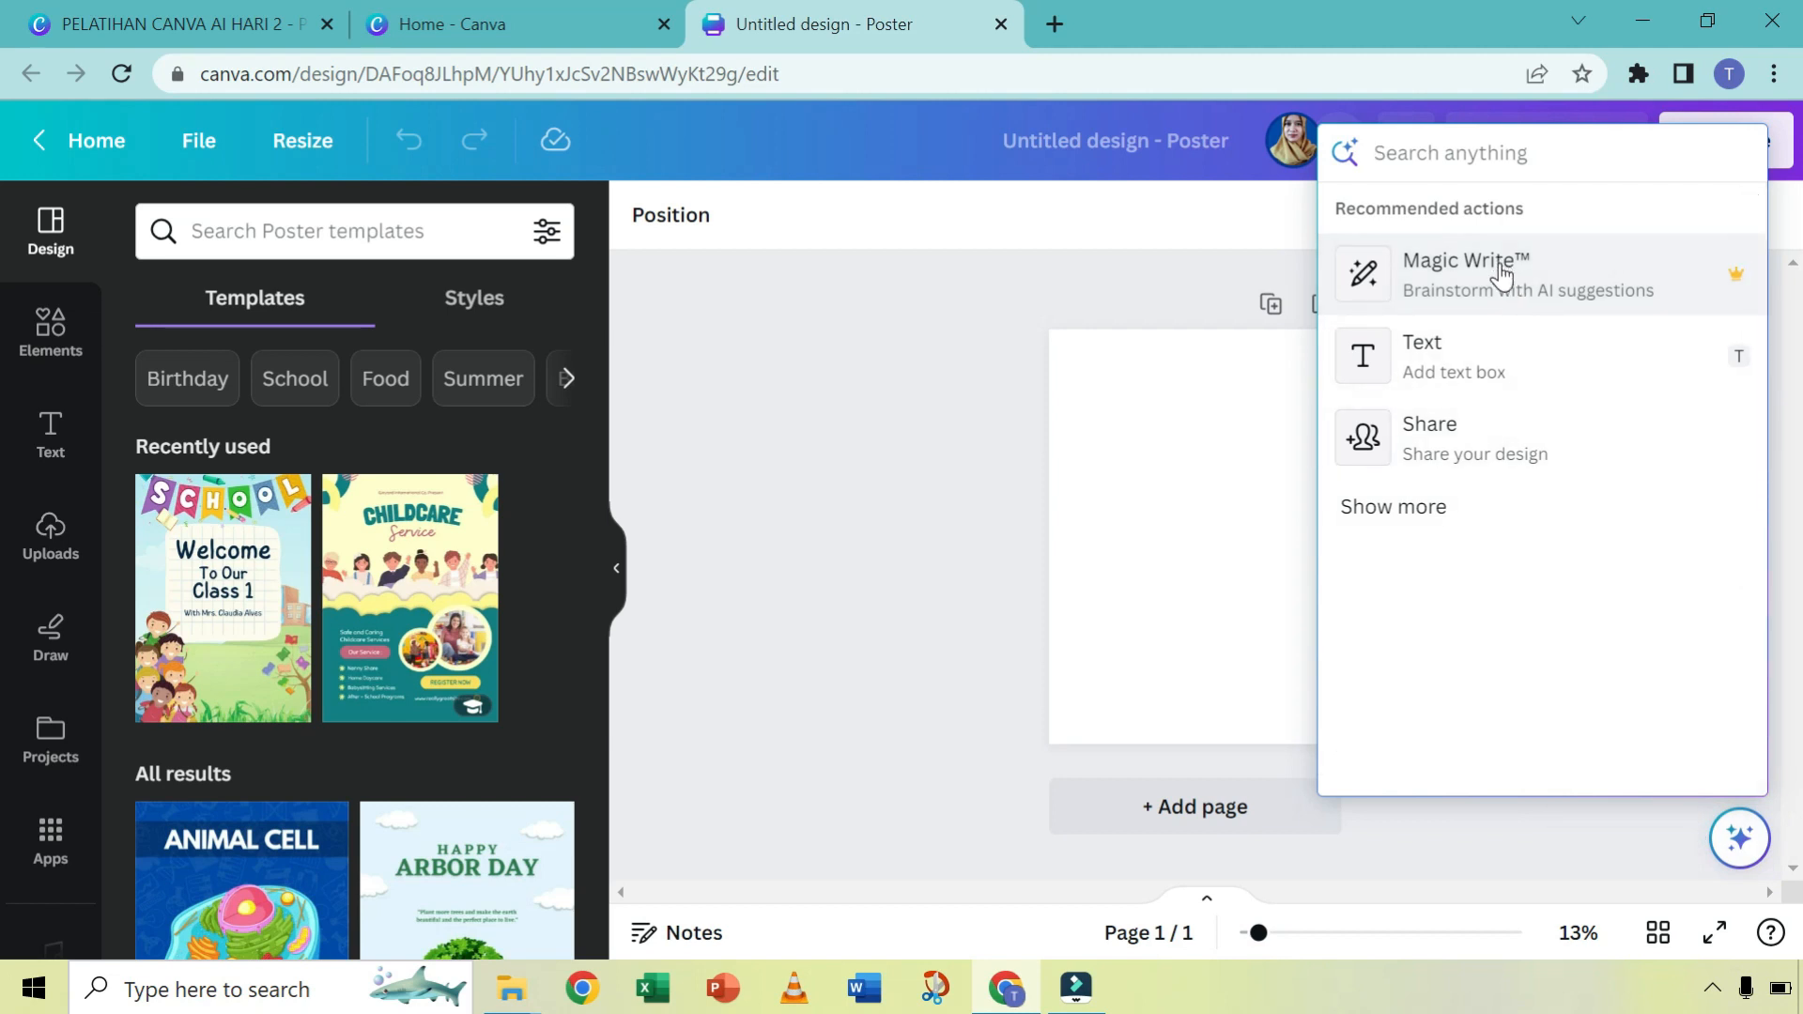
pyautogui.click(1554, 272)
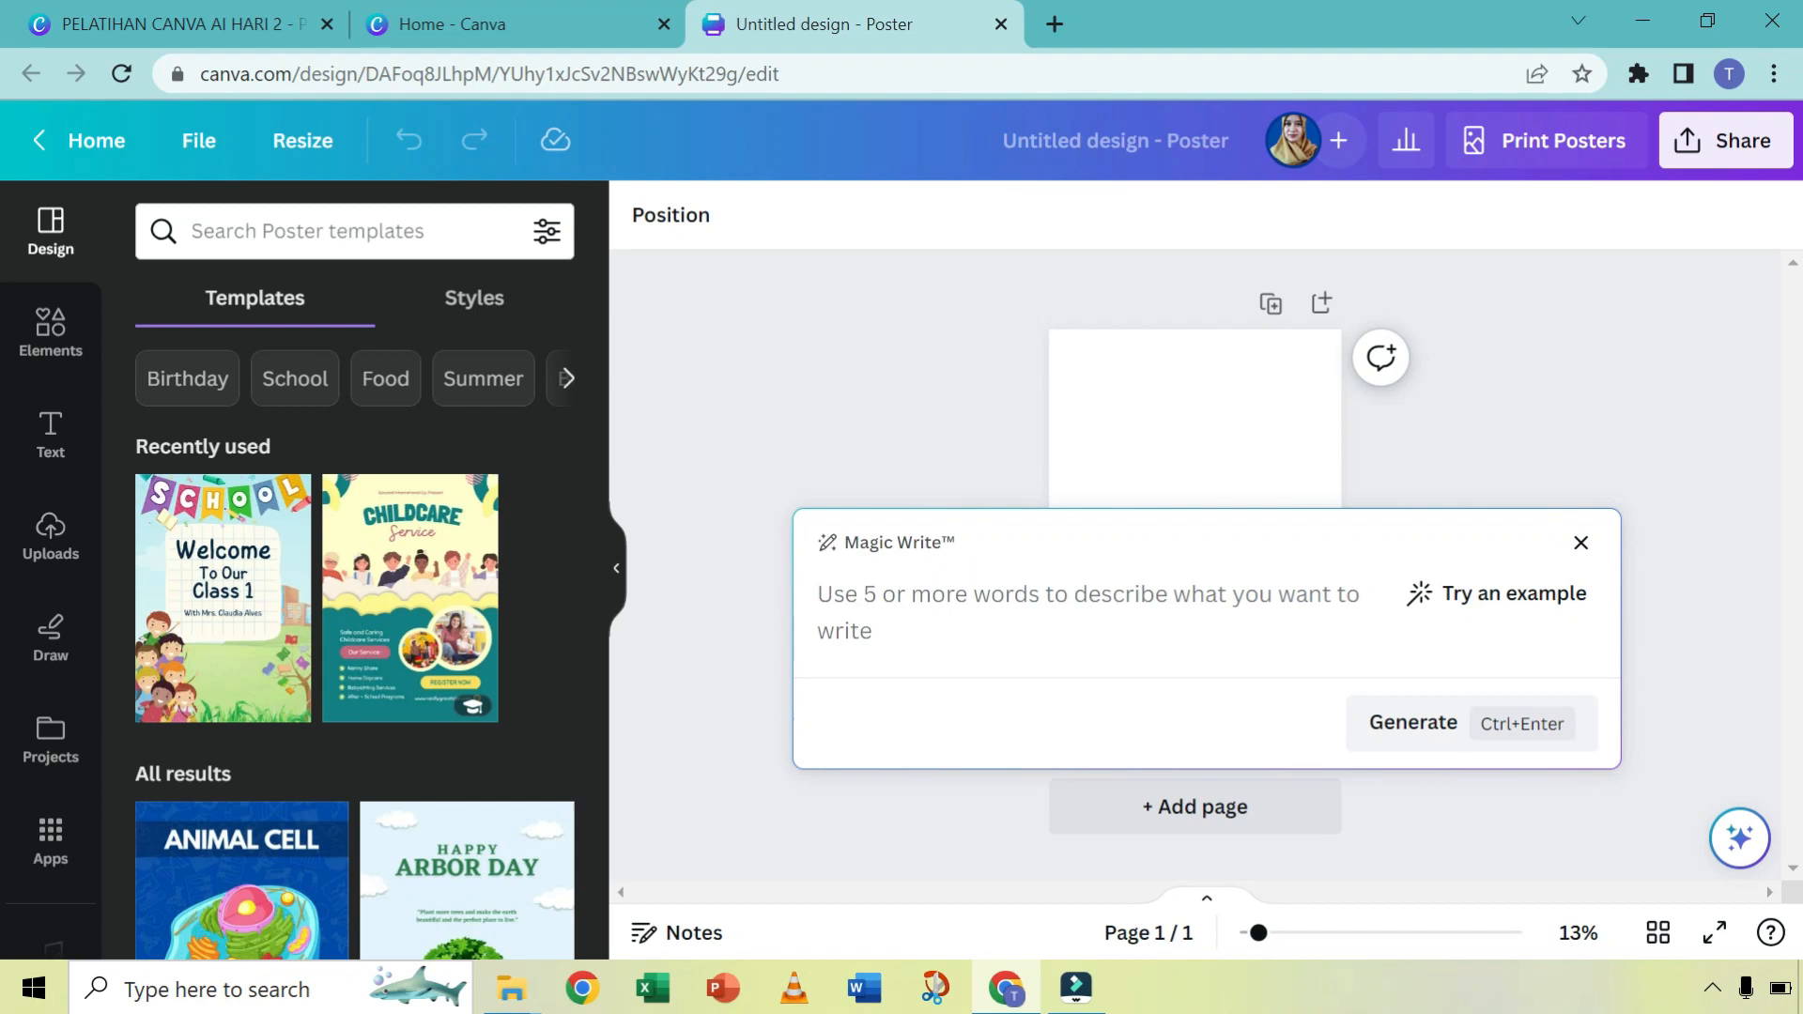
pyautogui.write('Tujuan ')
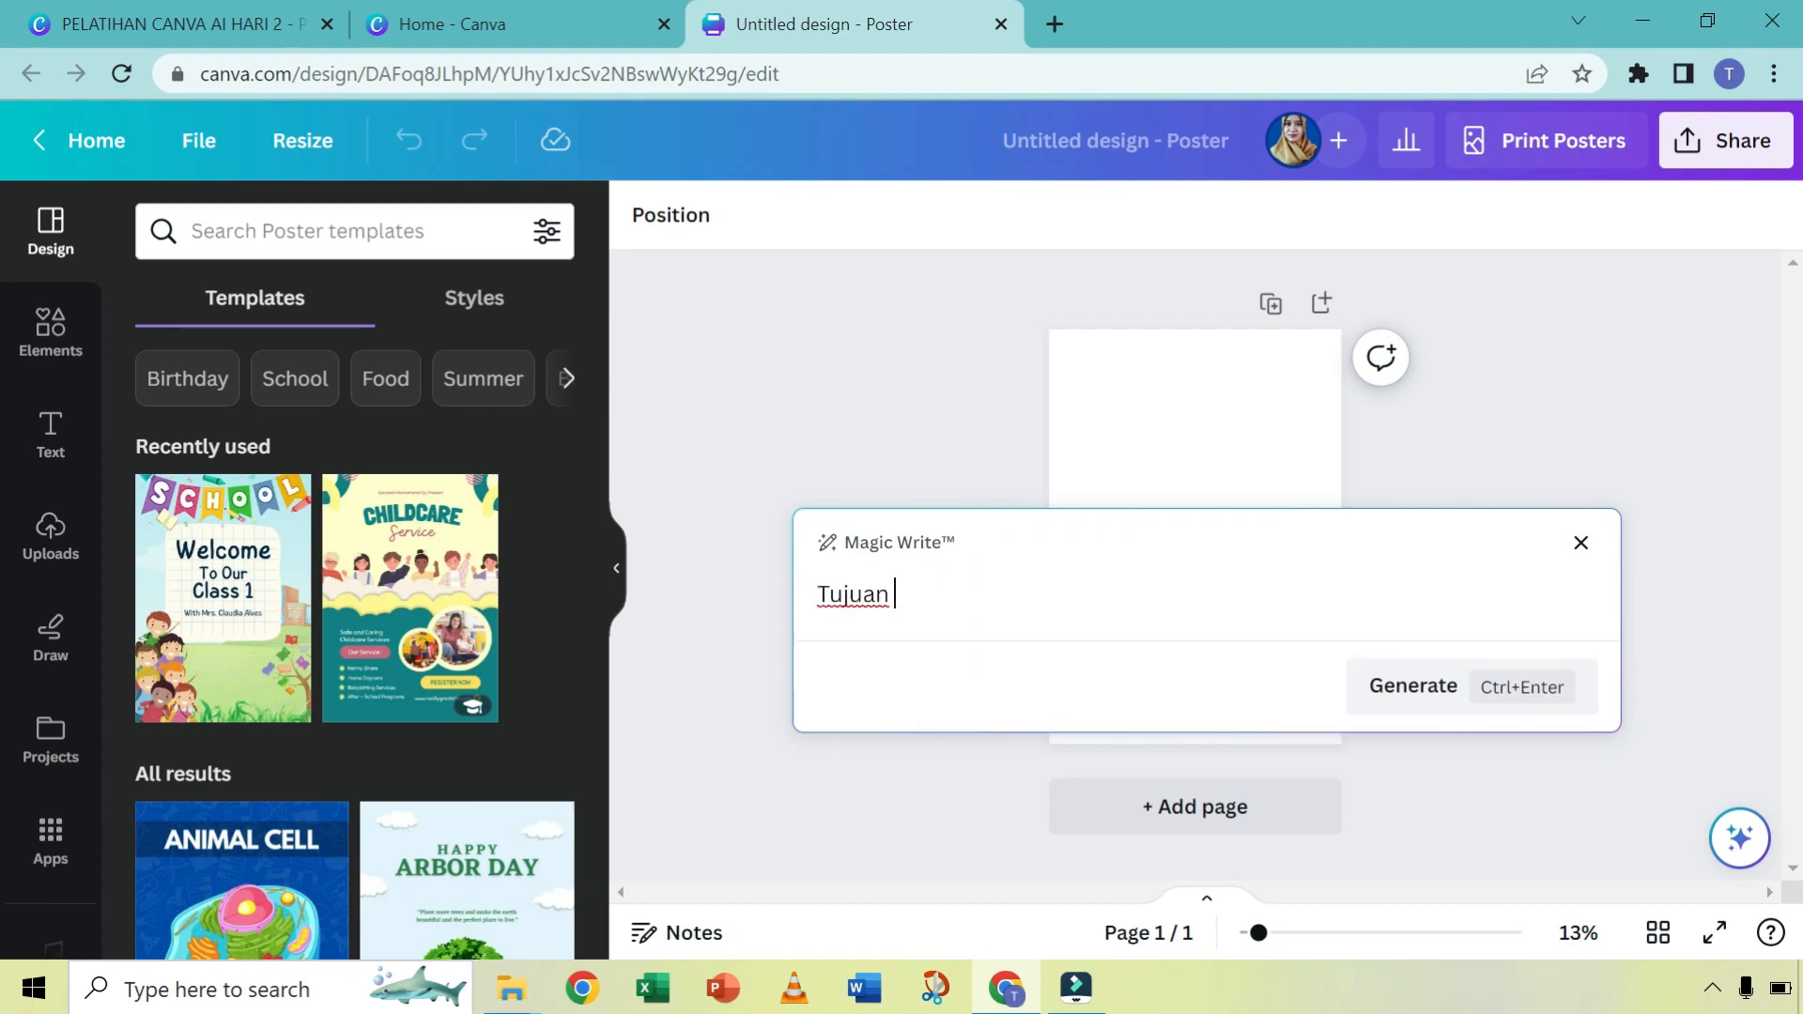
pyautogui.write('pembelajaran ')
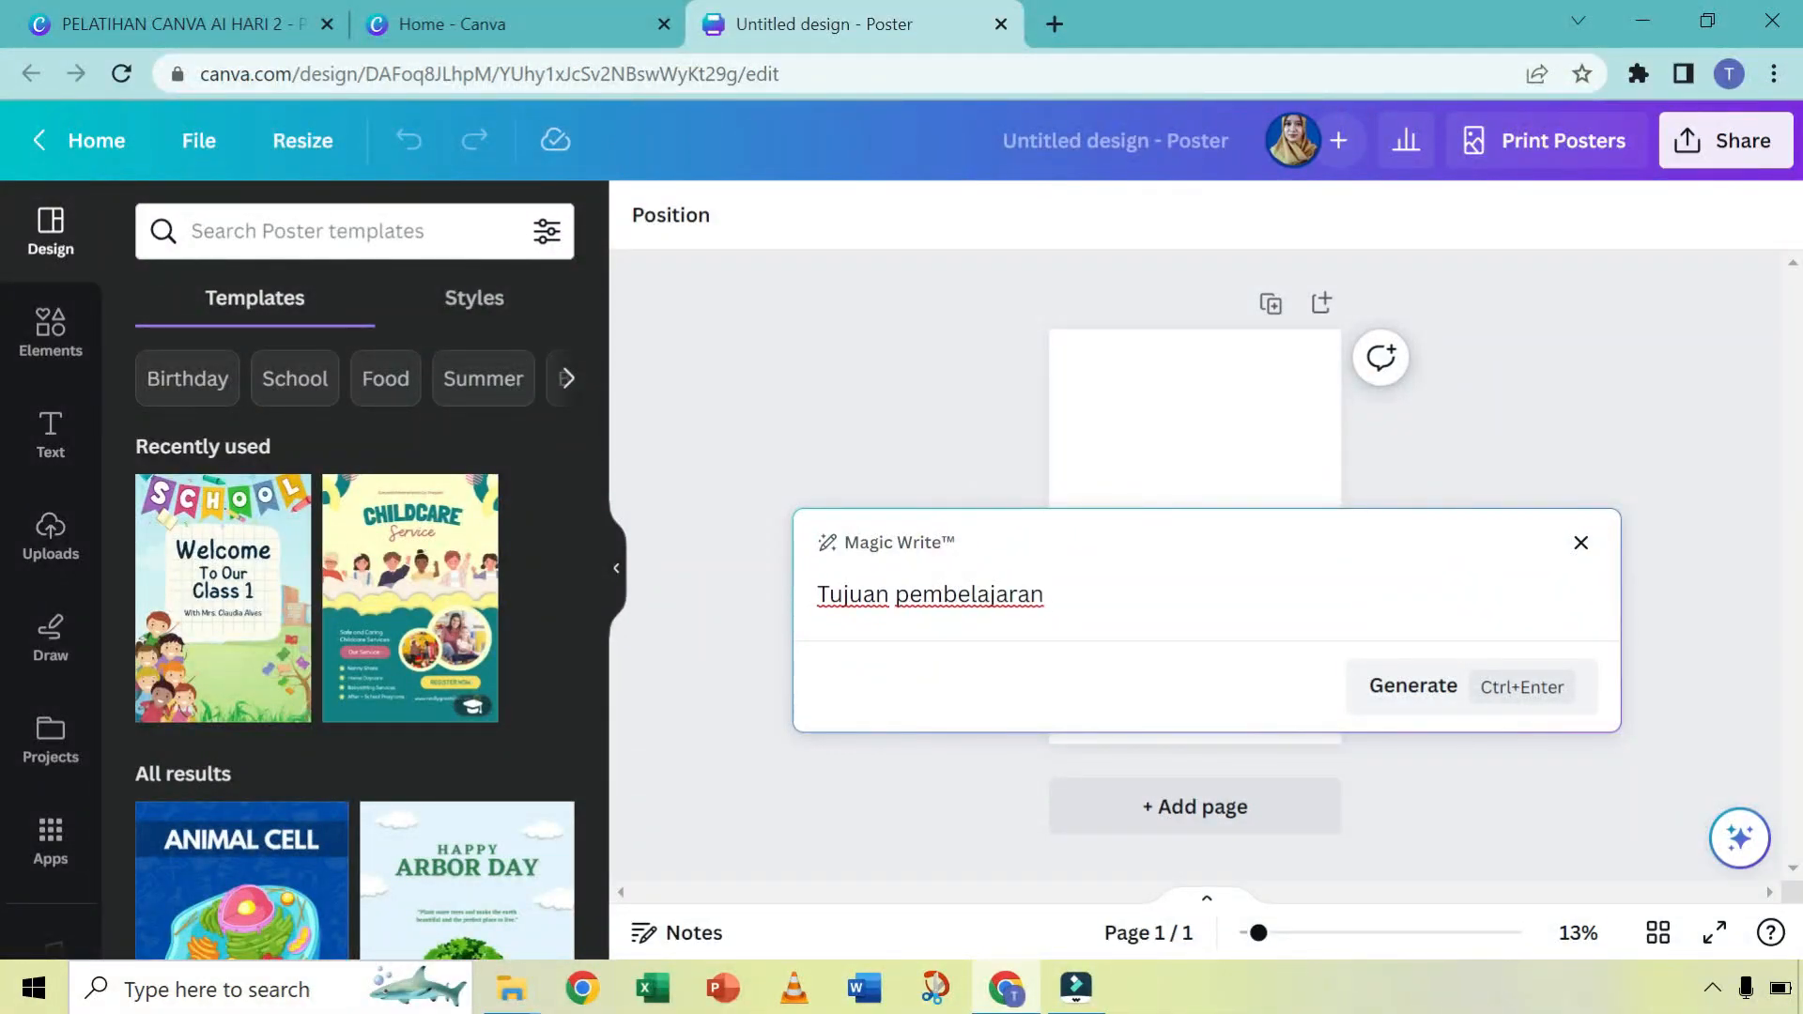
pyautogui.write('bagian tubuh tumbuhan')
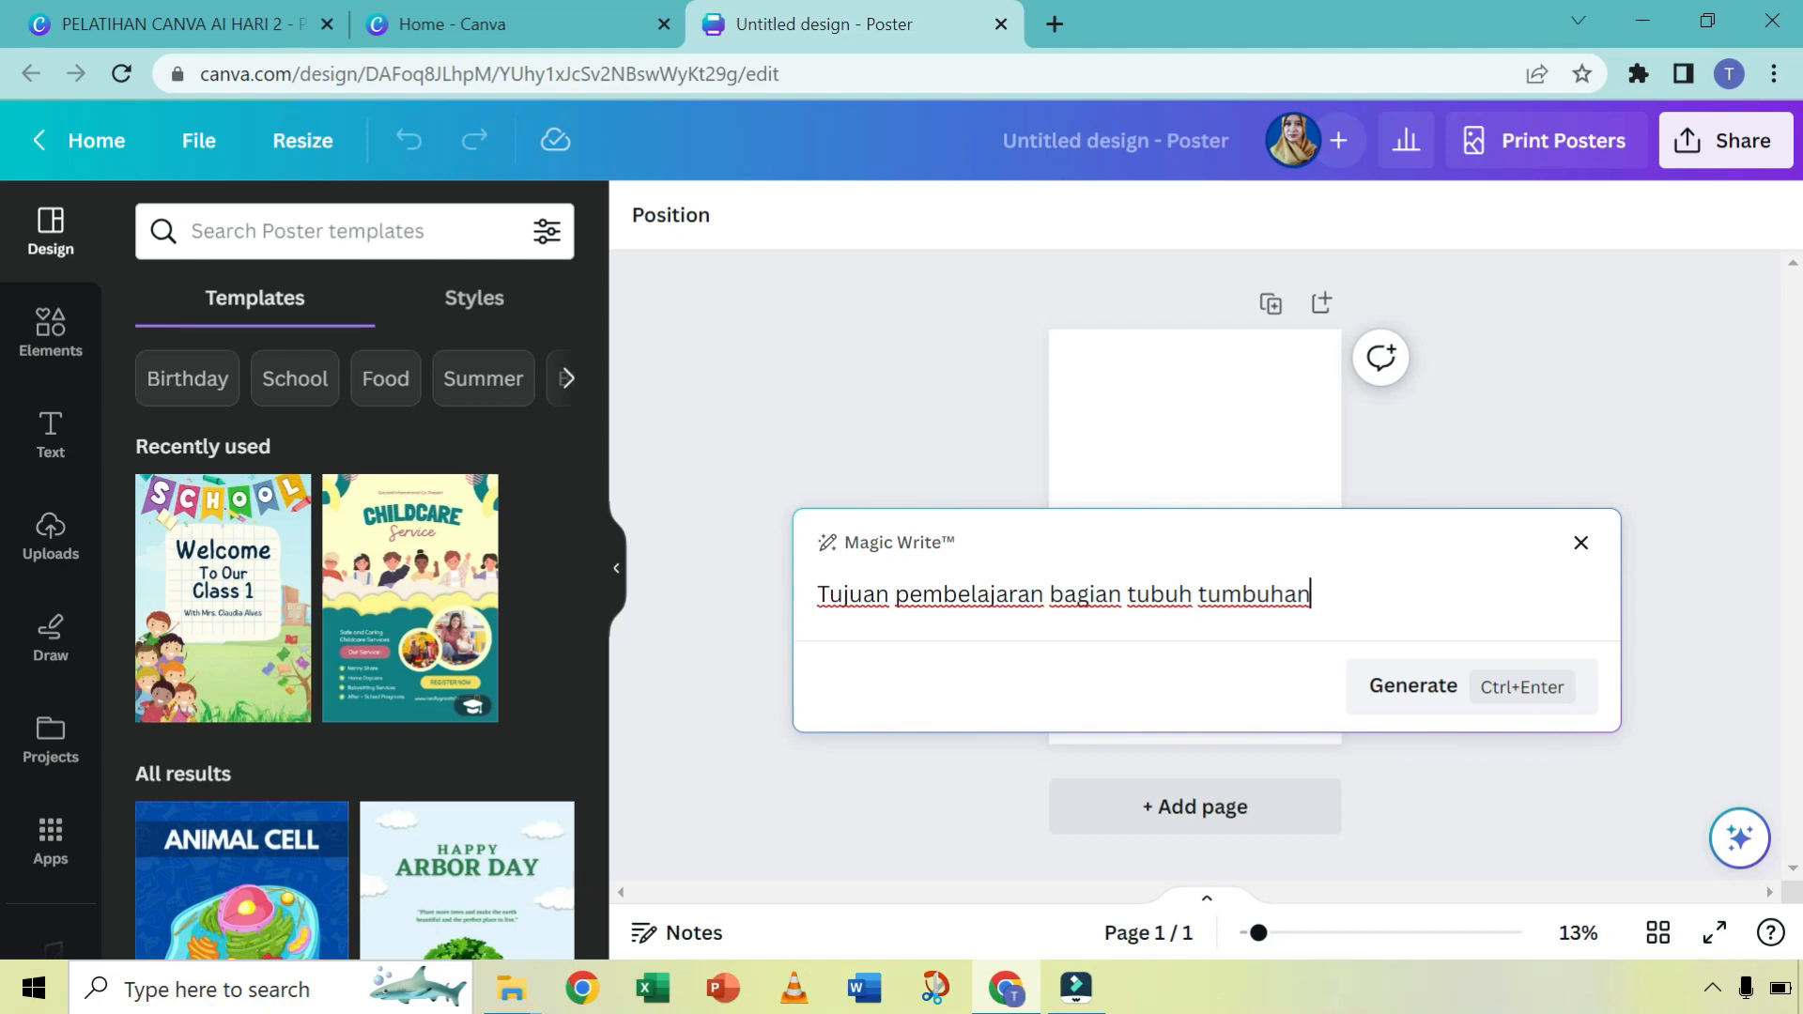
pyautogui.hotkey('ctrl', 'Return')
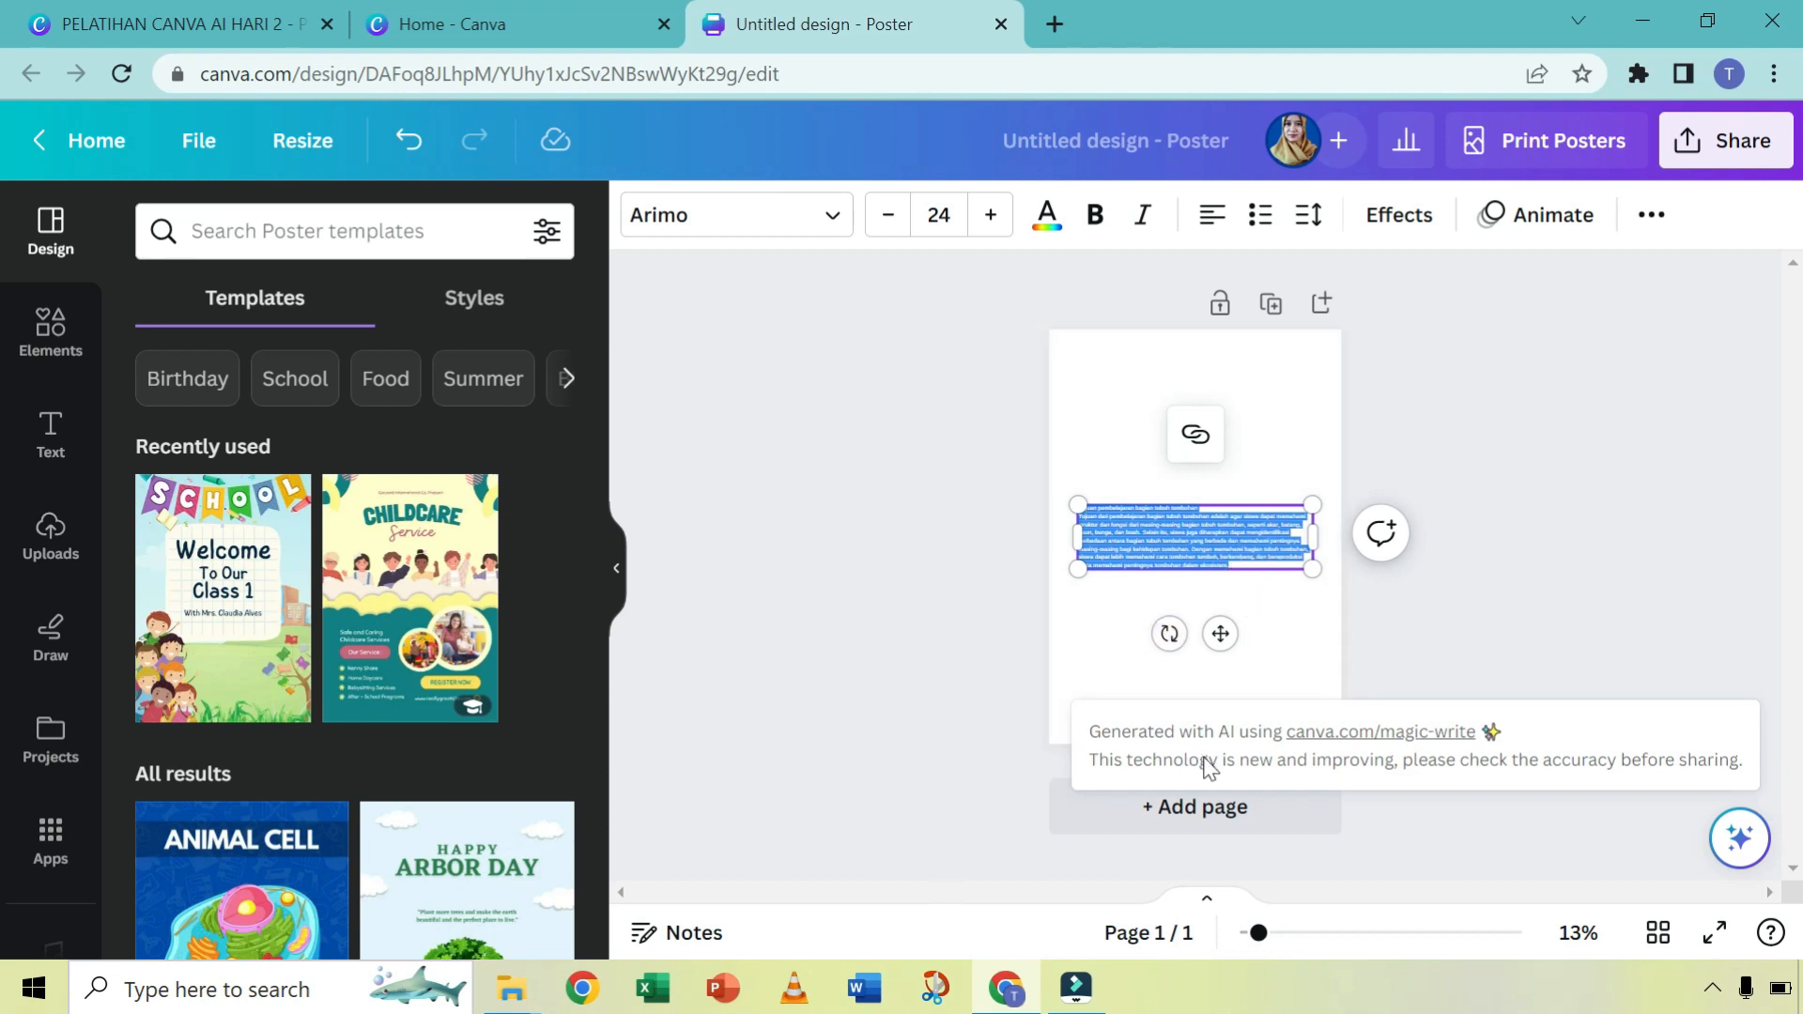
# Step: Add a blank second page to the poster and resize the design to 1920 × 1080 px
pyautogui.click(1208, 819)
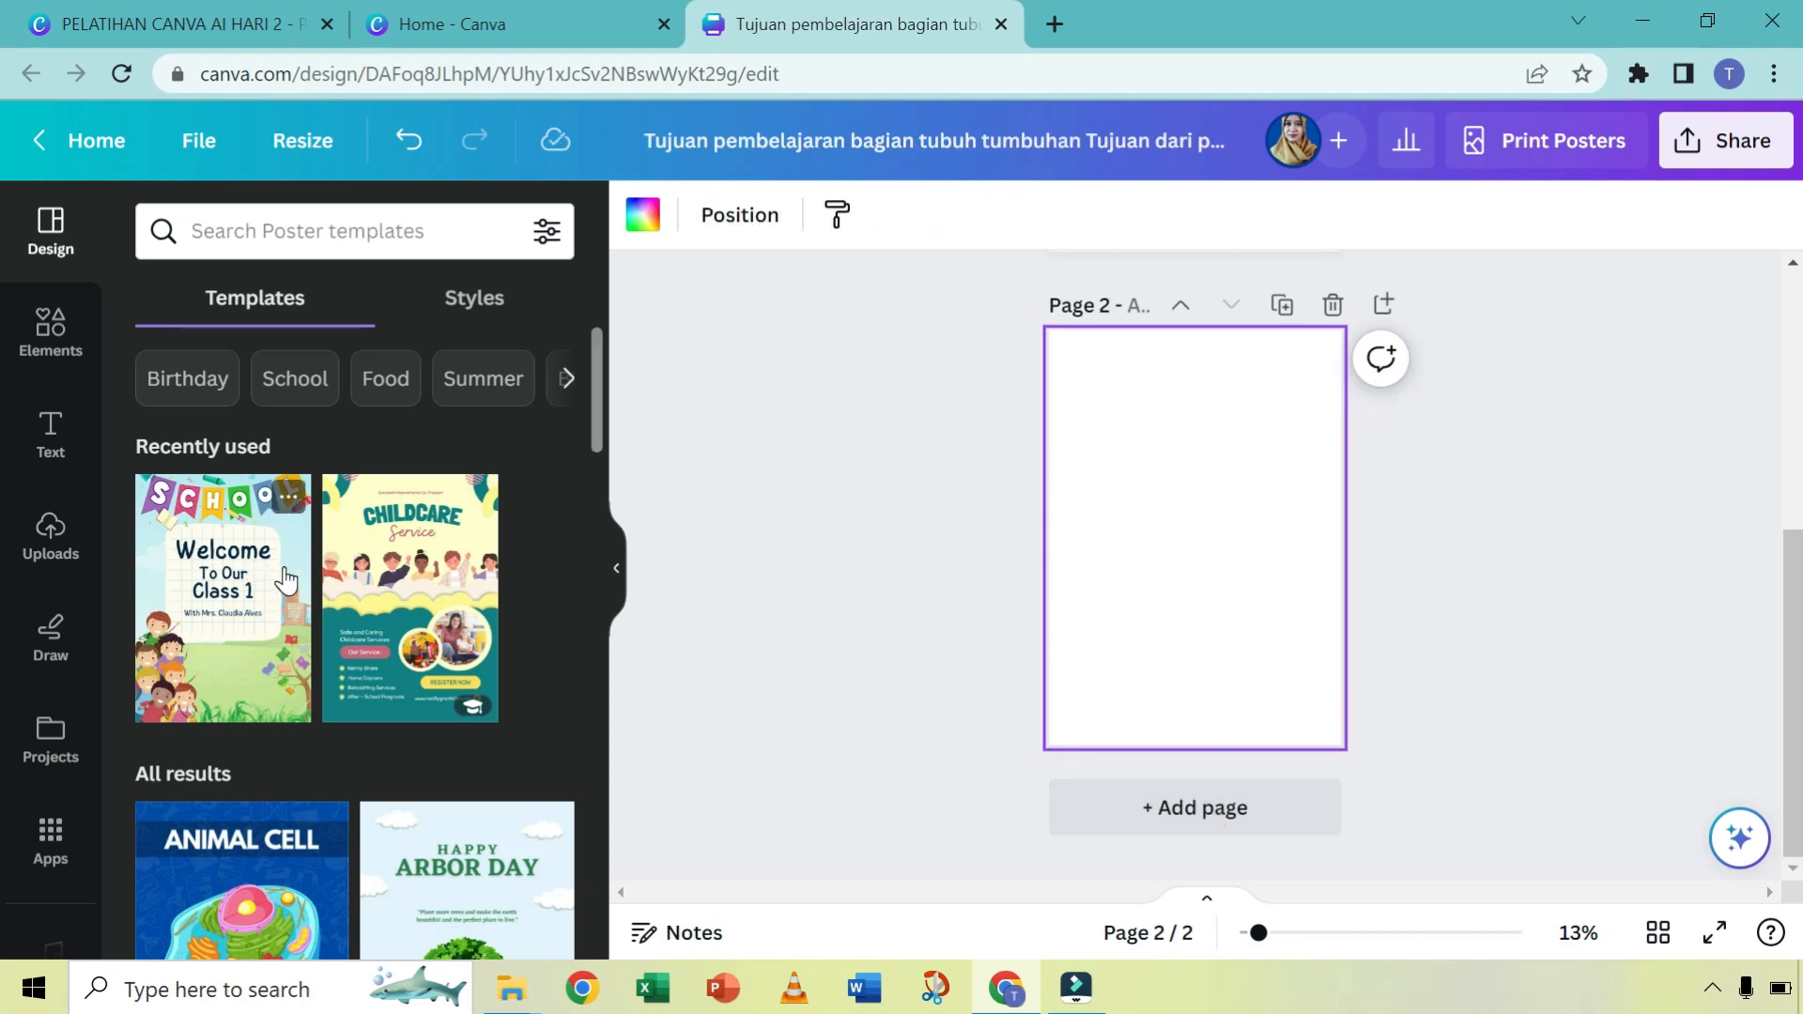
pyautogui.scroll(5, 1062, 511)
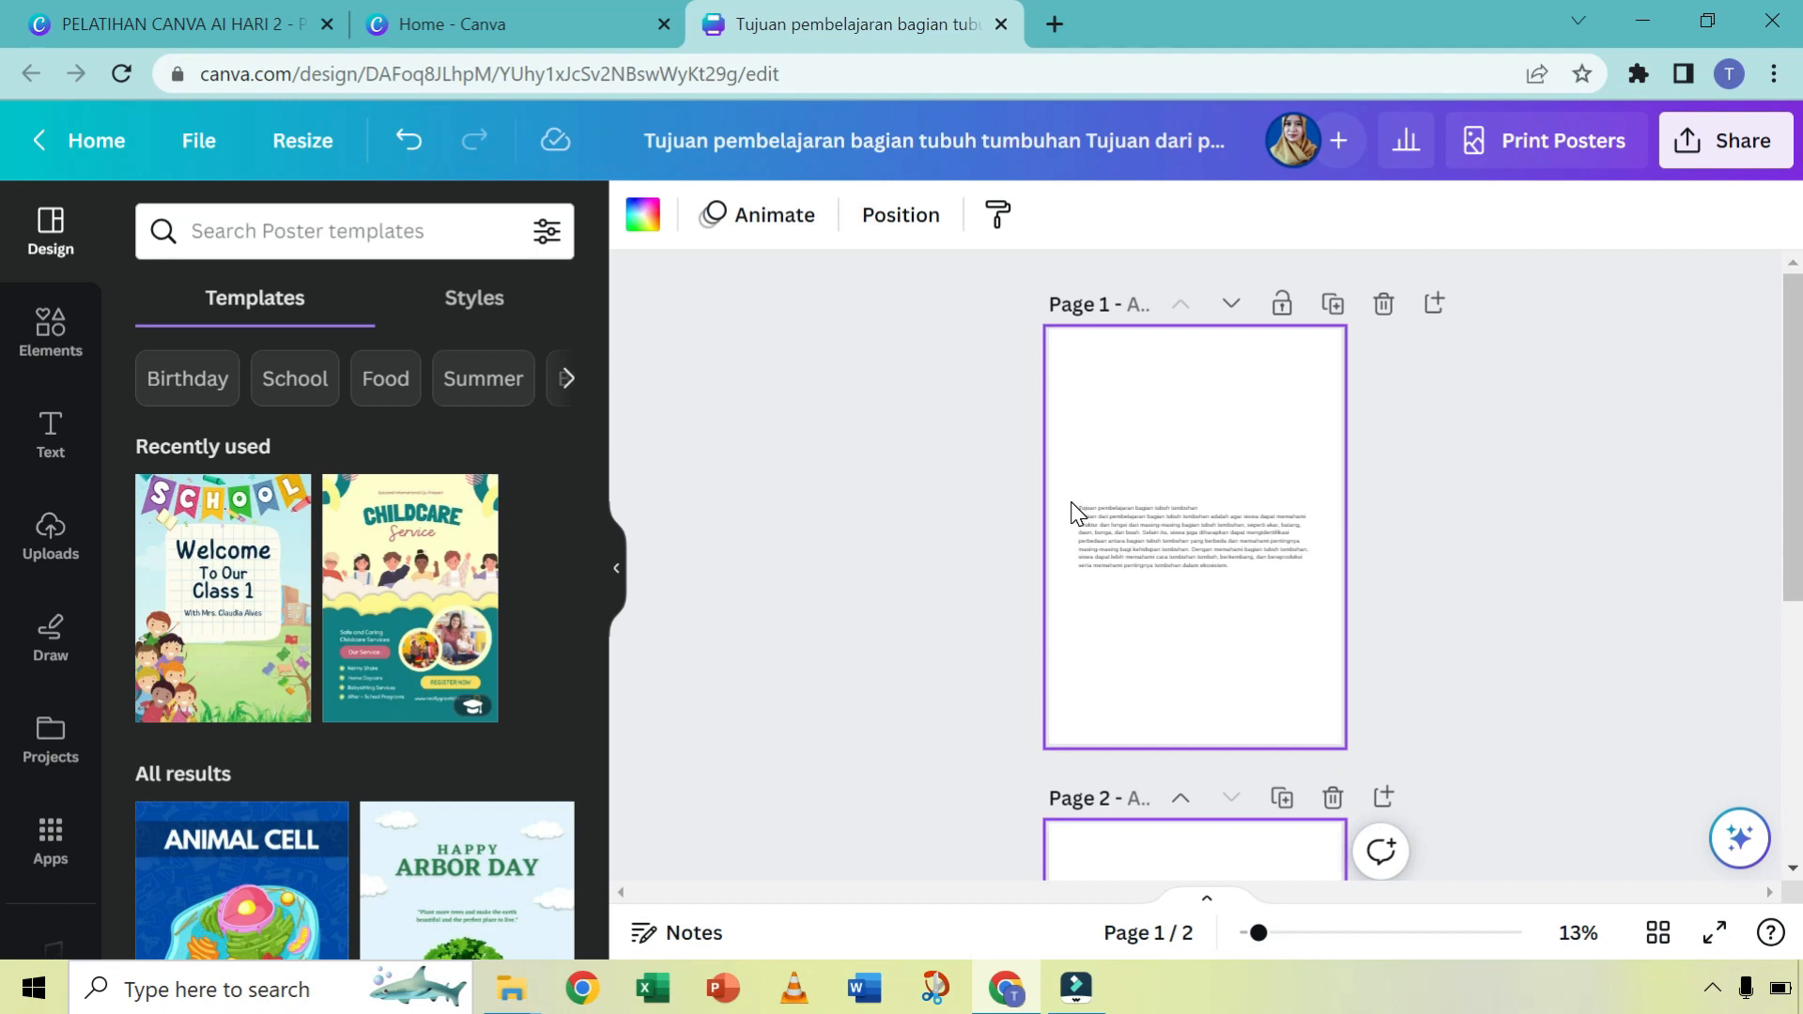
pyautogui.click(314, 150)
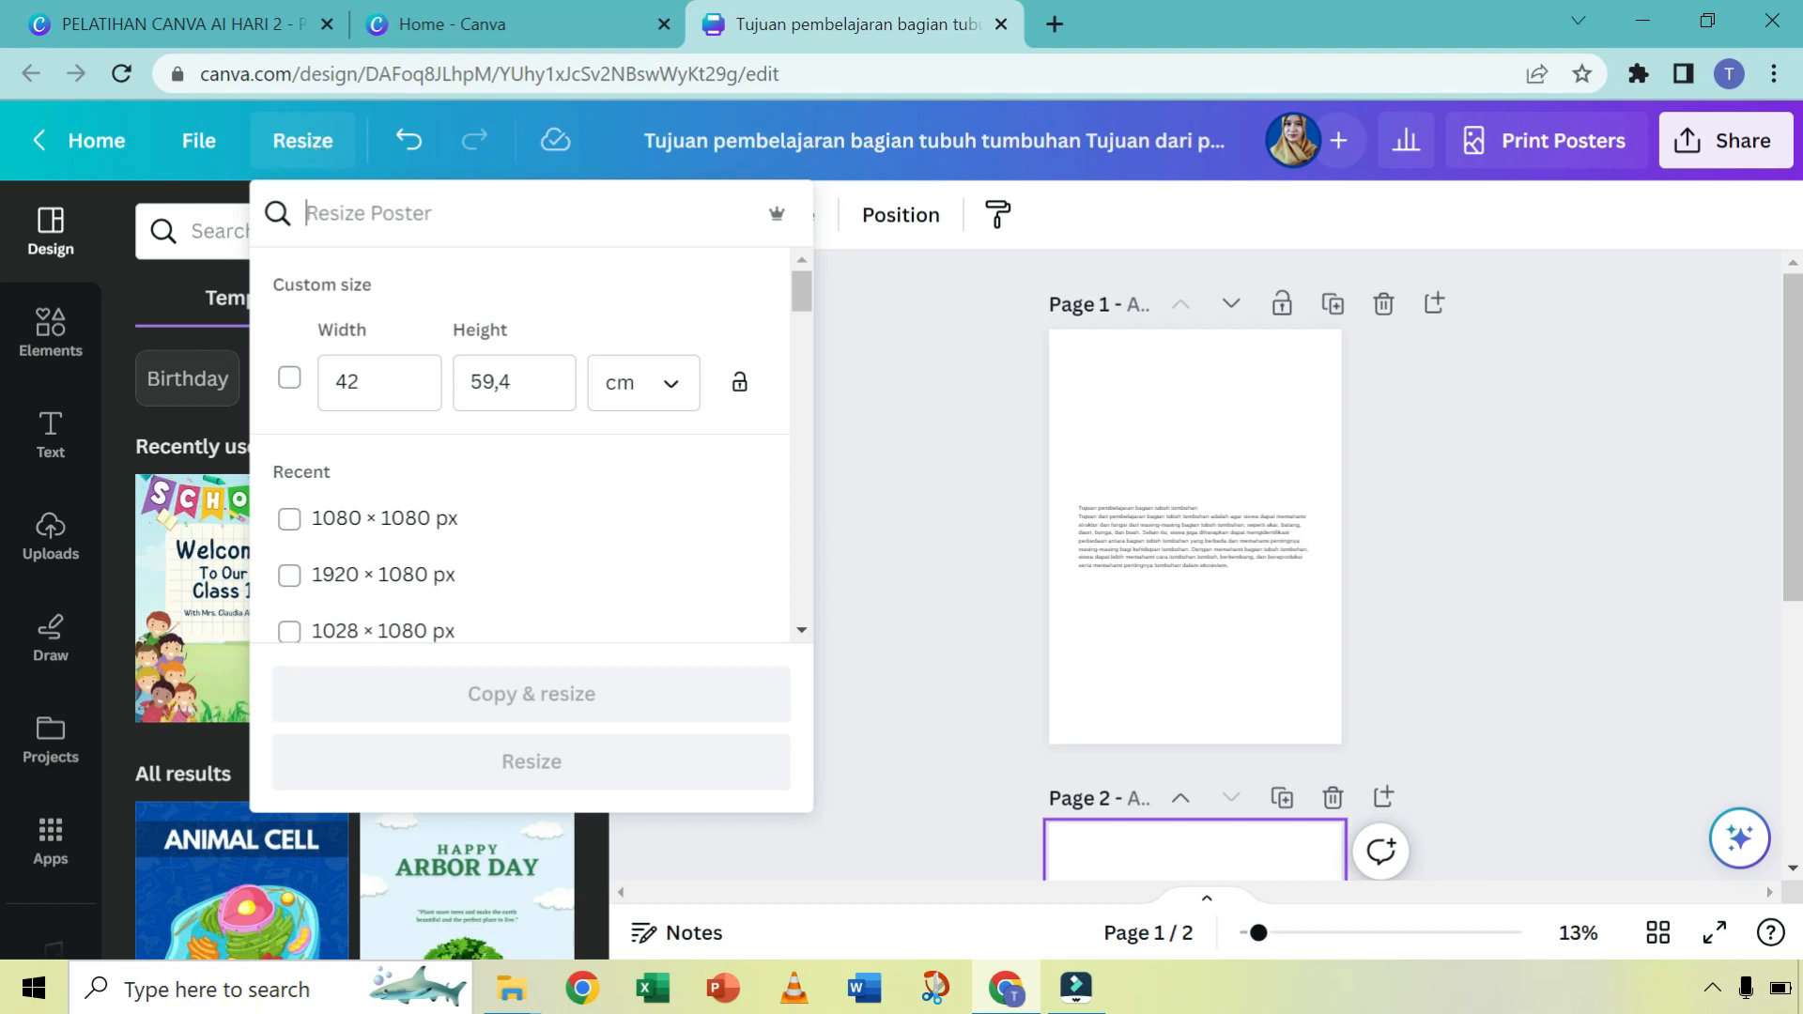
pyautogui.click(401, 583)
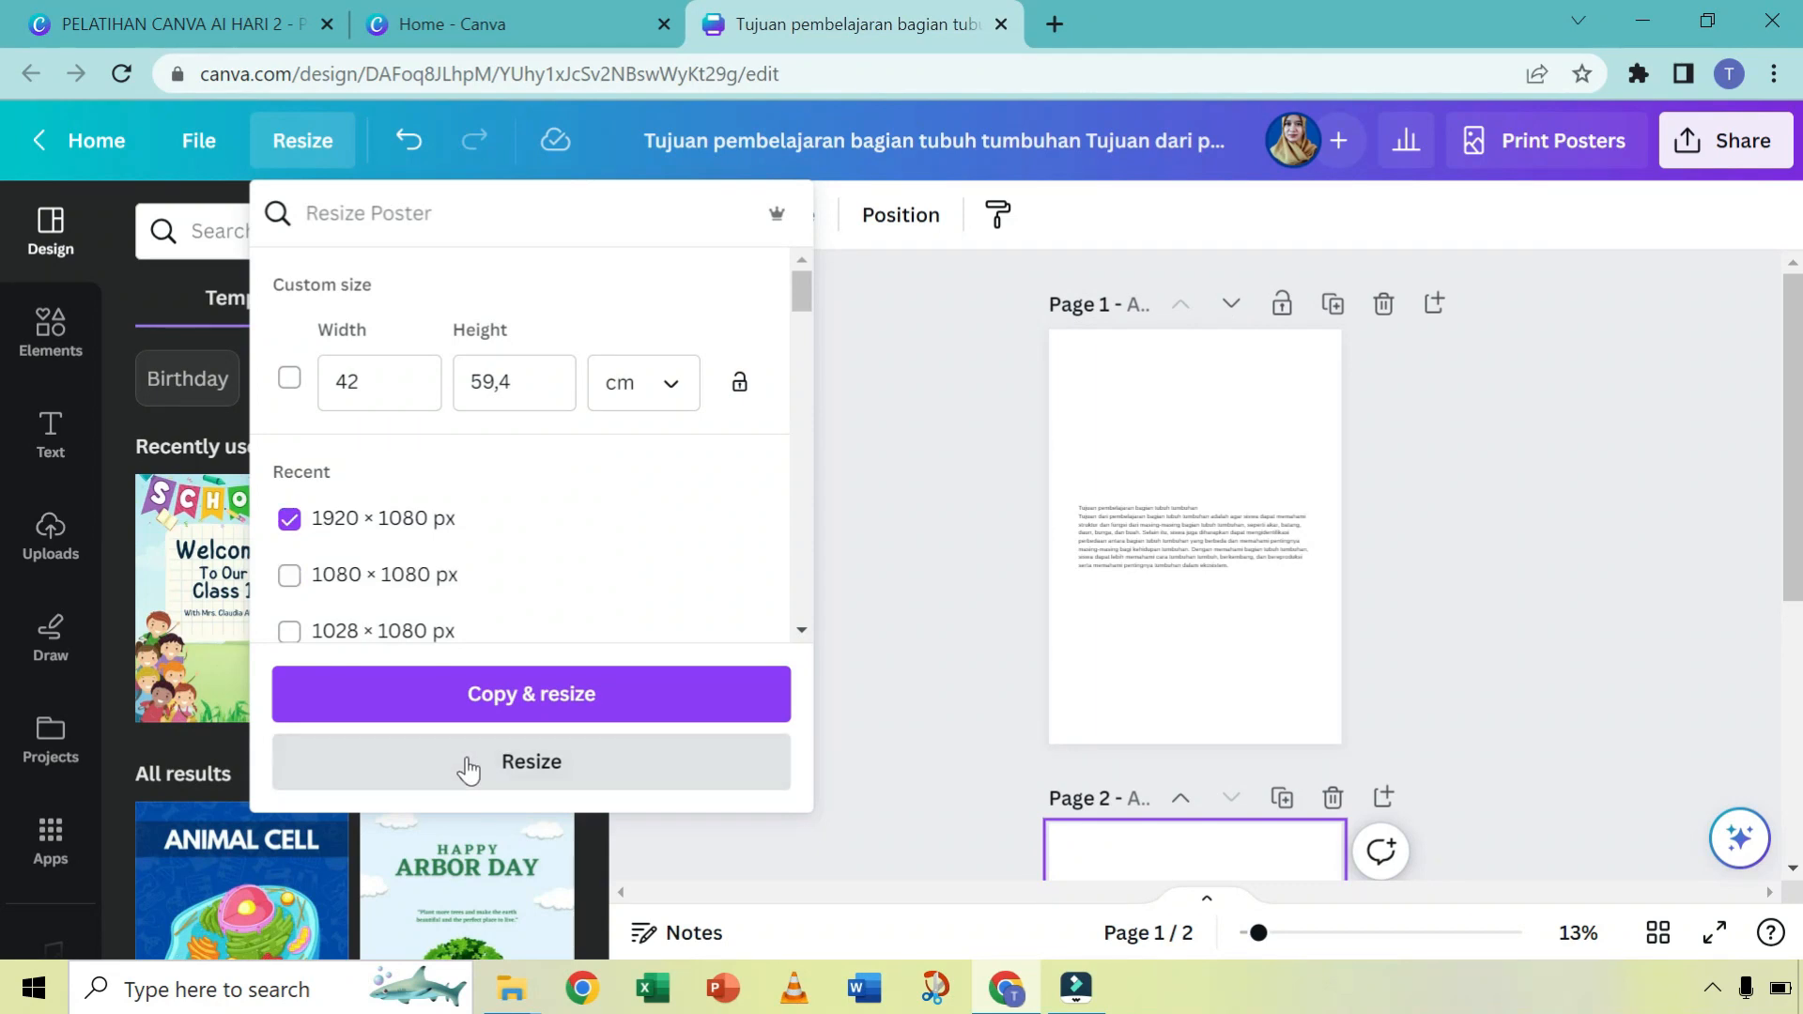
pyautogui.click(494, 752)
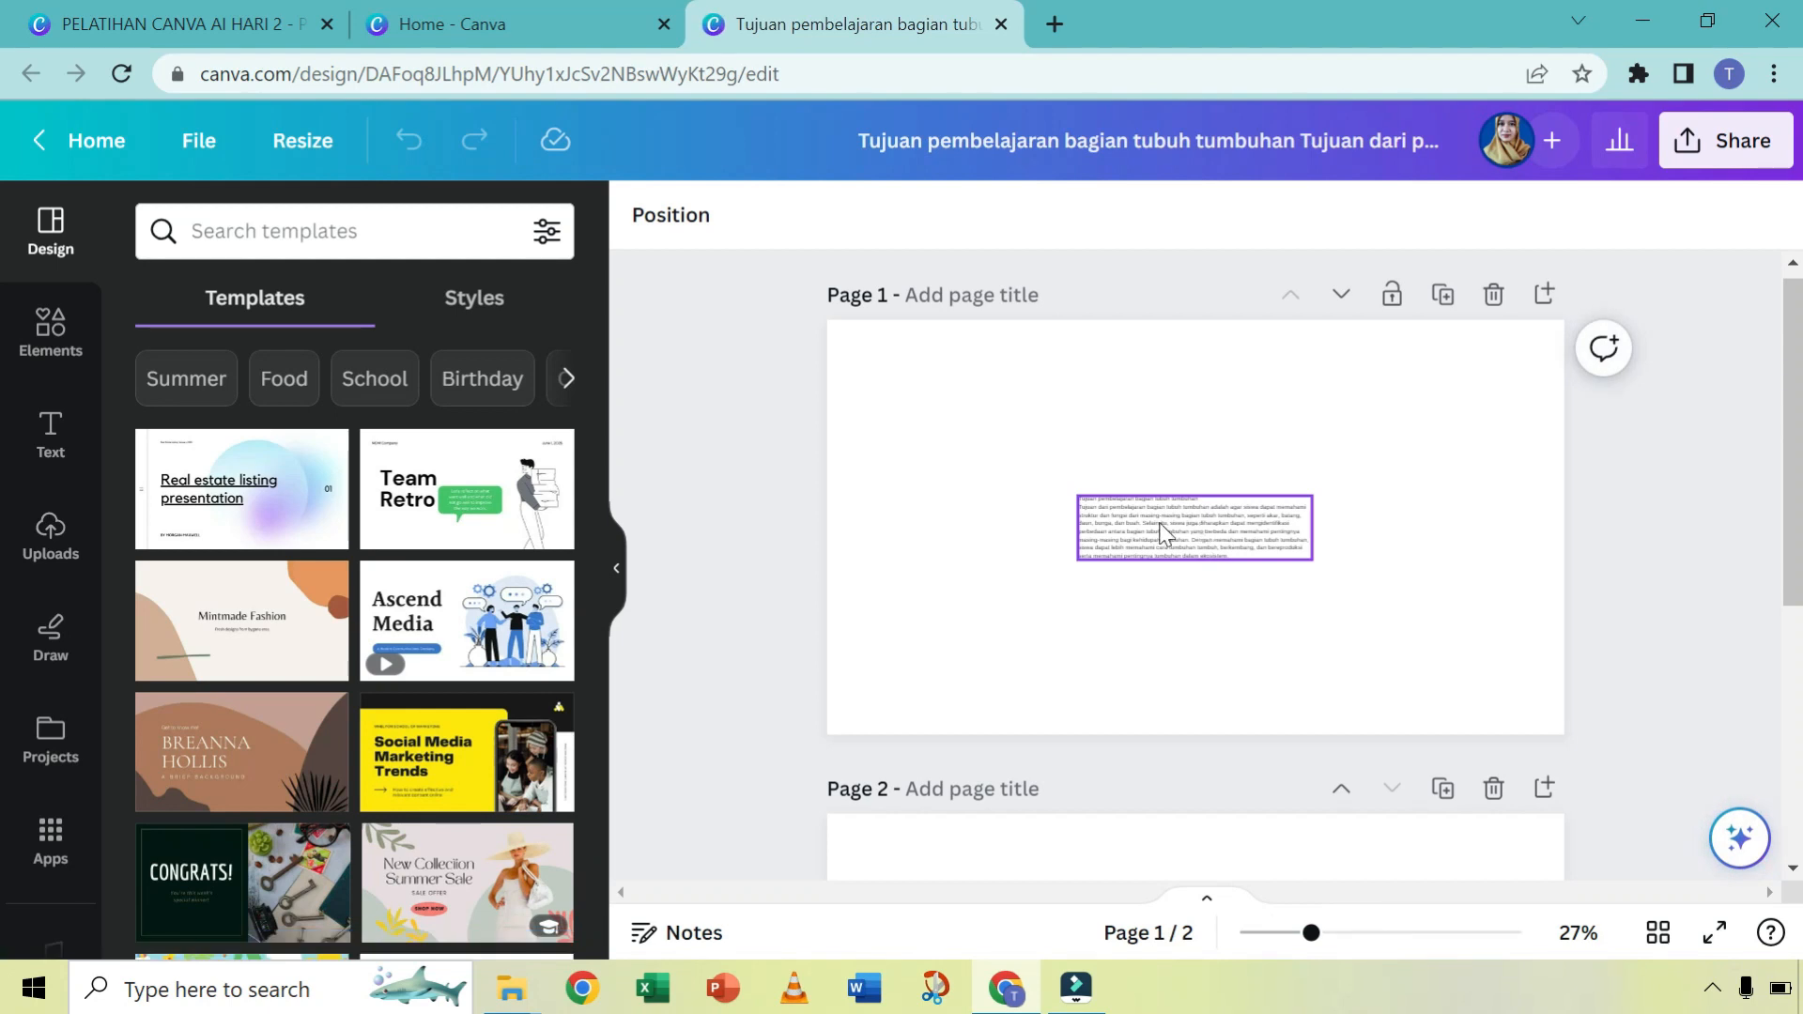
# Step: Add the "Mintmade Fashion" cover page of the Brown and Orange Neutral Delicate Organic Fashion Marketing Presentation template as page 2
pyautogui.click(214, 601)
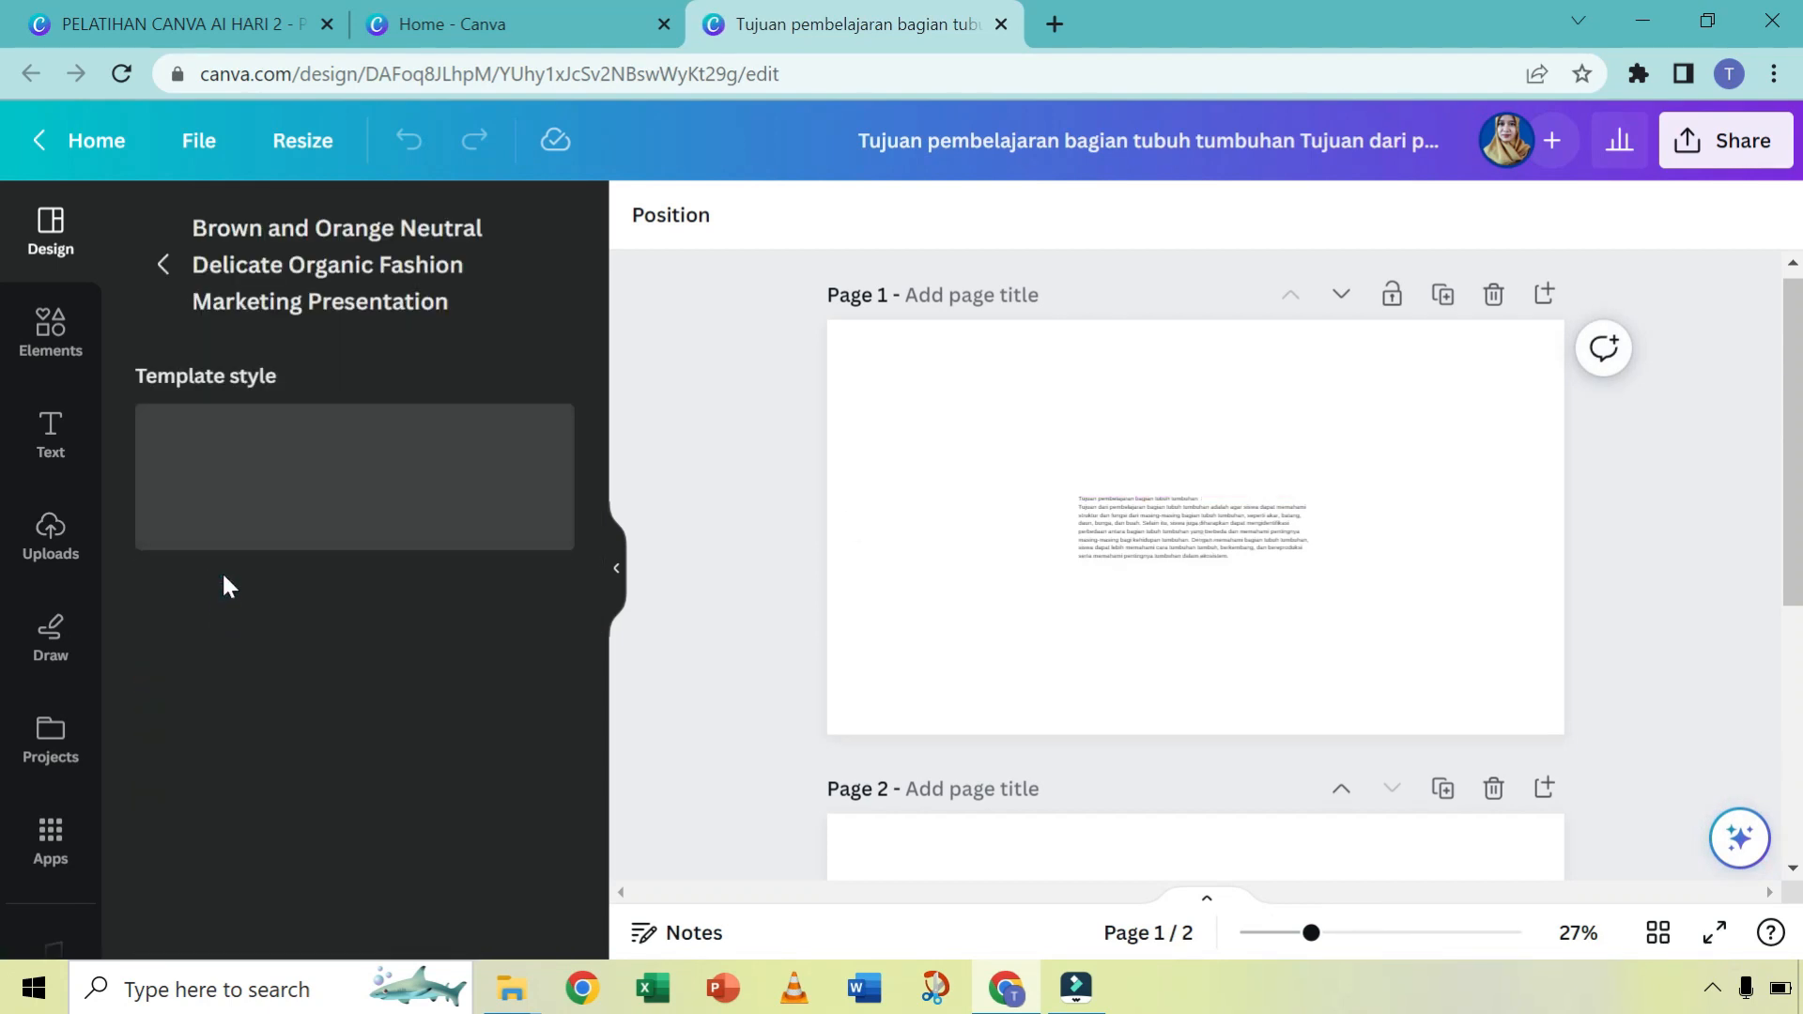
pyautogui.click(313, 494)
# Step: Copy the generated paragraph from page 1, delete the "Mintmade Fashion" title on page 2 and replace its subtitle with the paragraph
pyautogui.scroll(5, 1172, 592)
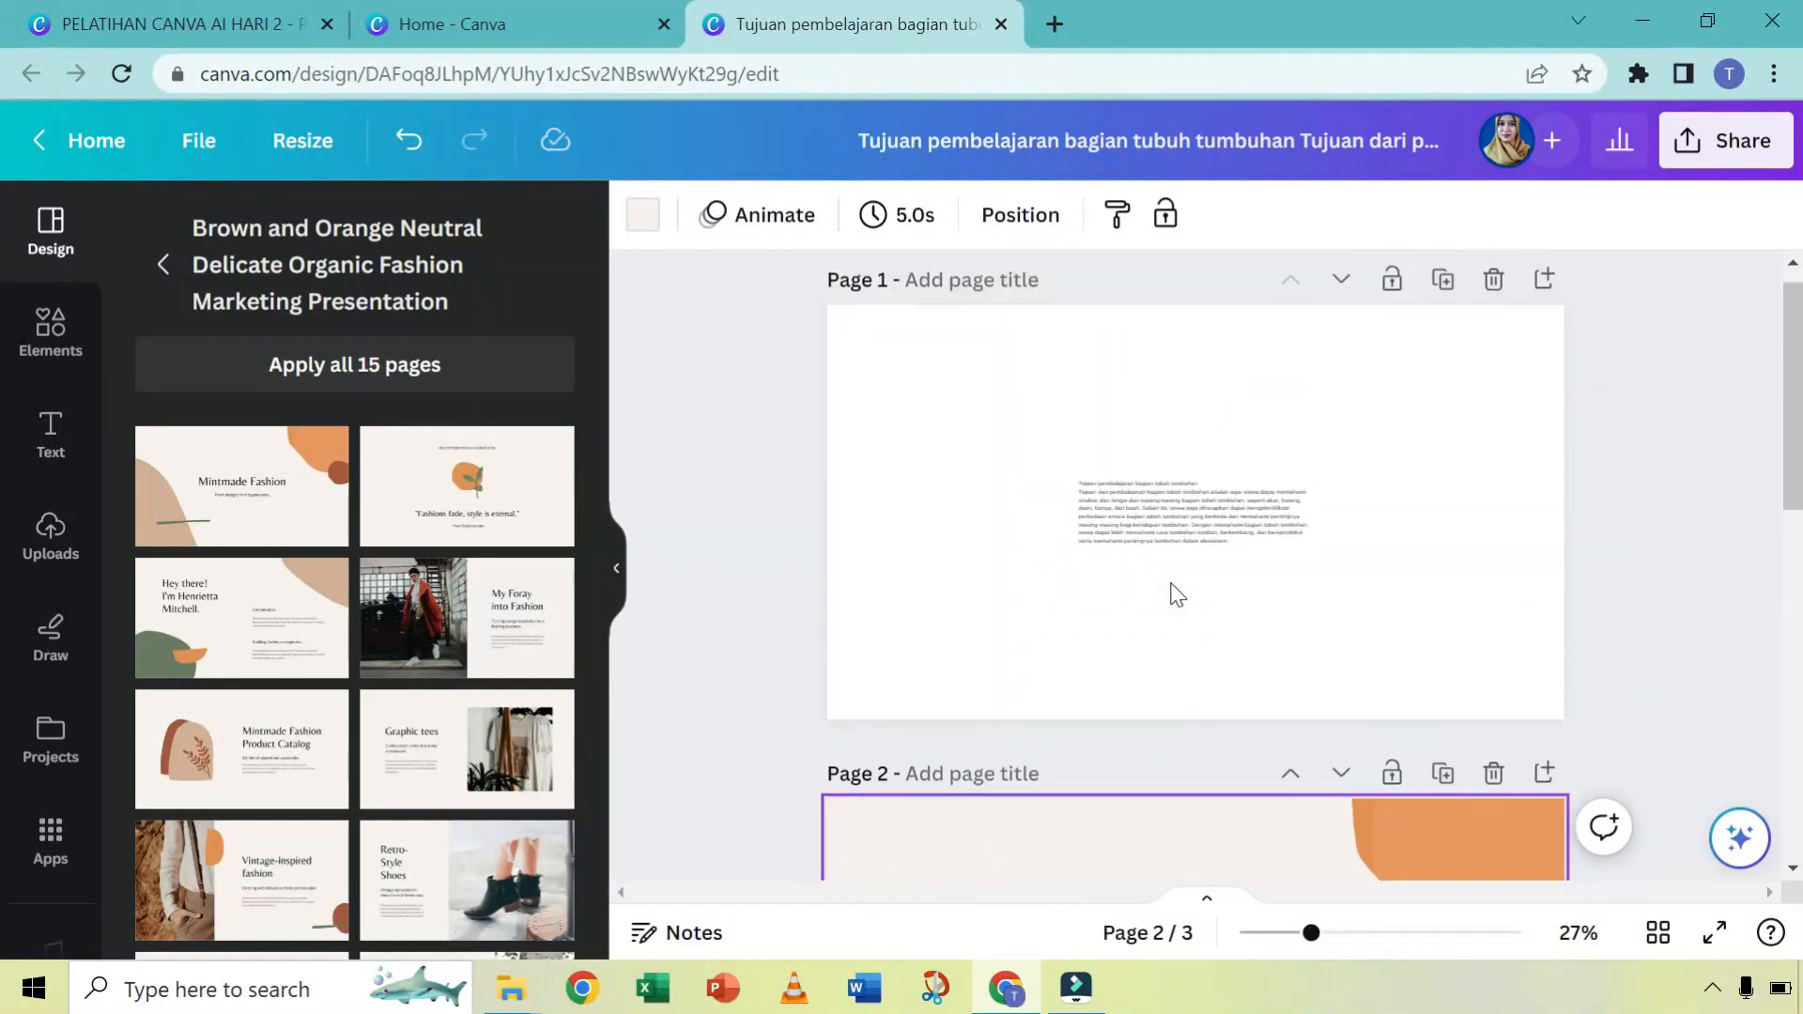
pyautogui.click(1178, 558)
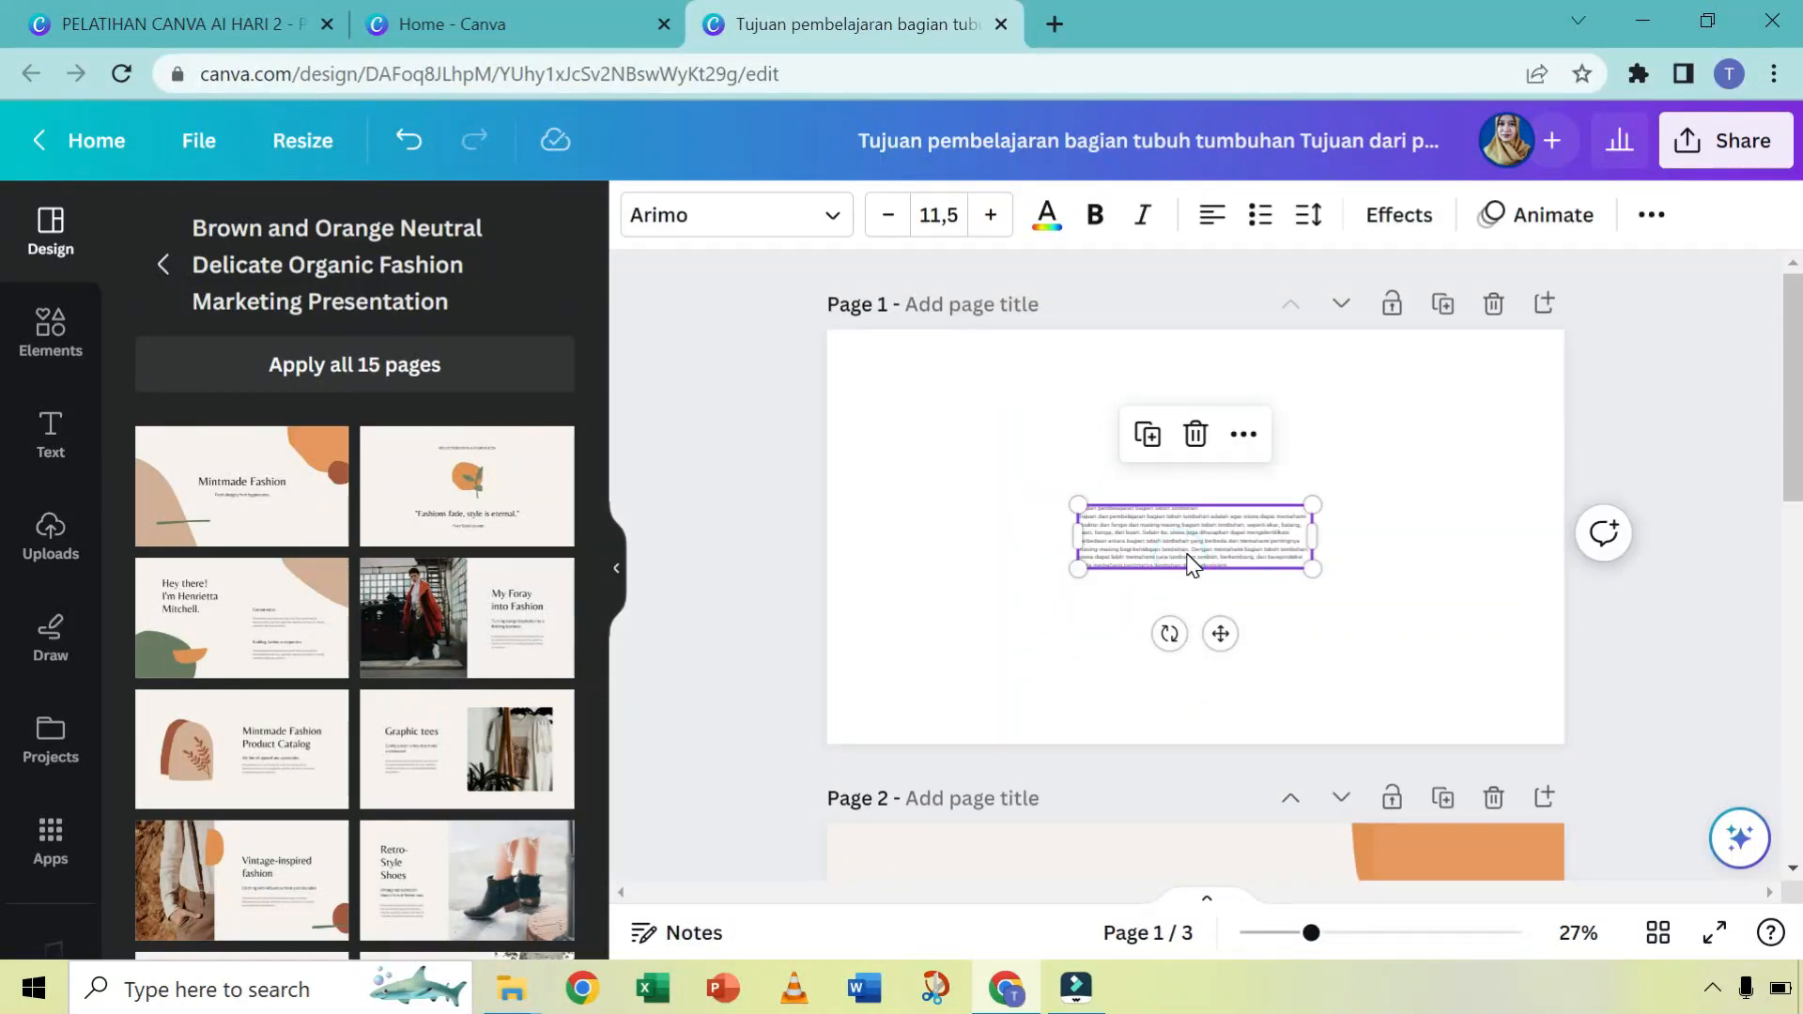
pyautogui.scroll(-5, 1195, 567)
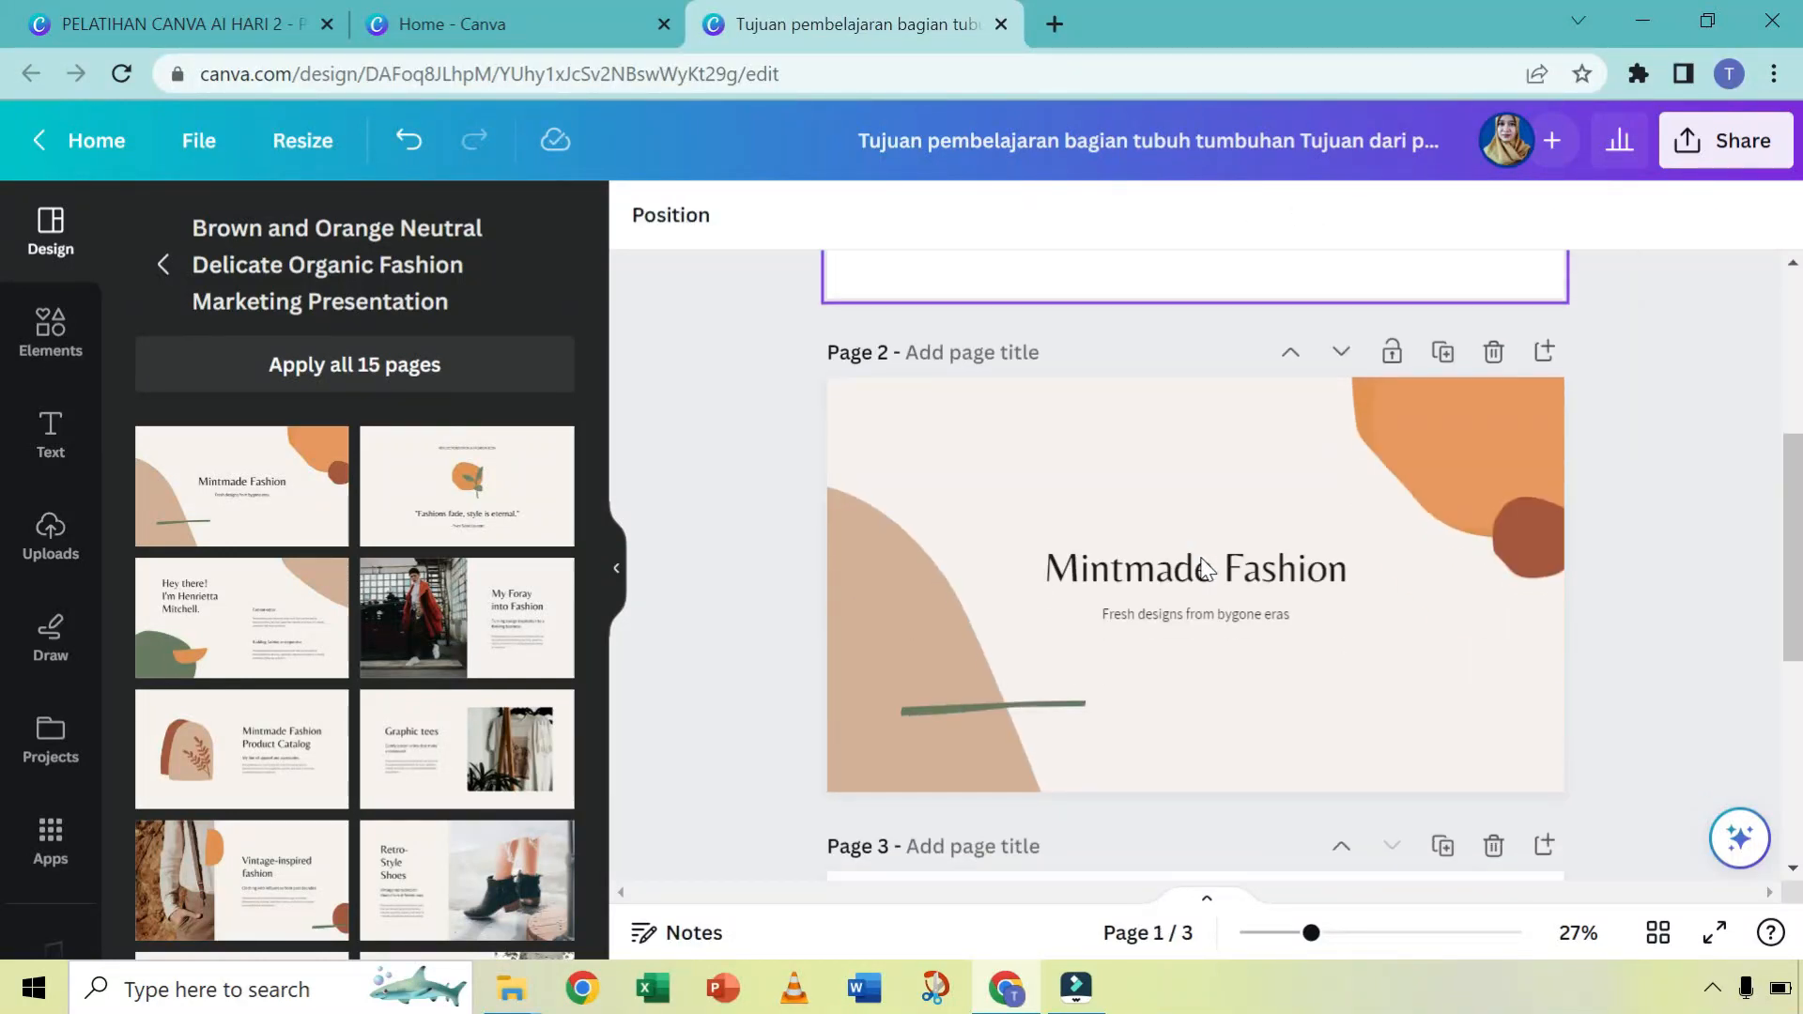
pyautogui.click(1194, 447)
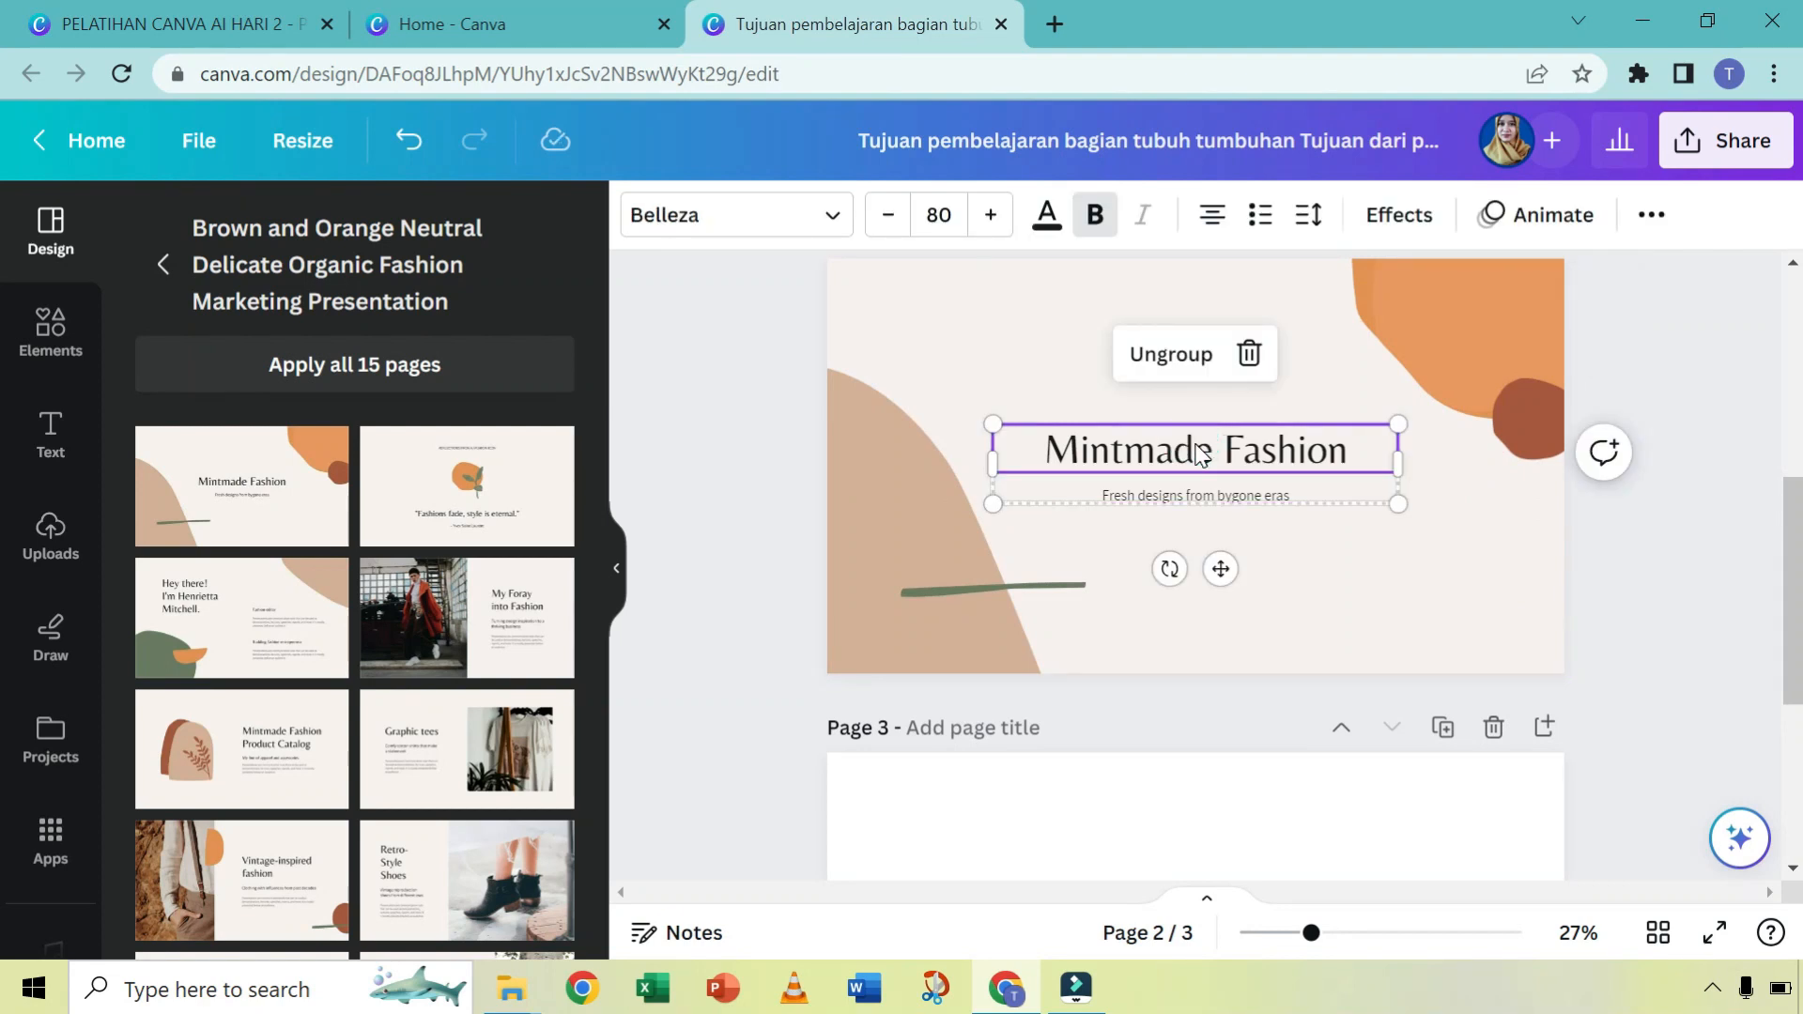
pyautogui.press('Delete')
pyautogui.doubleClick(1202, 489)
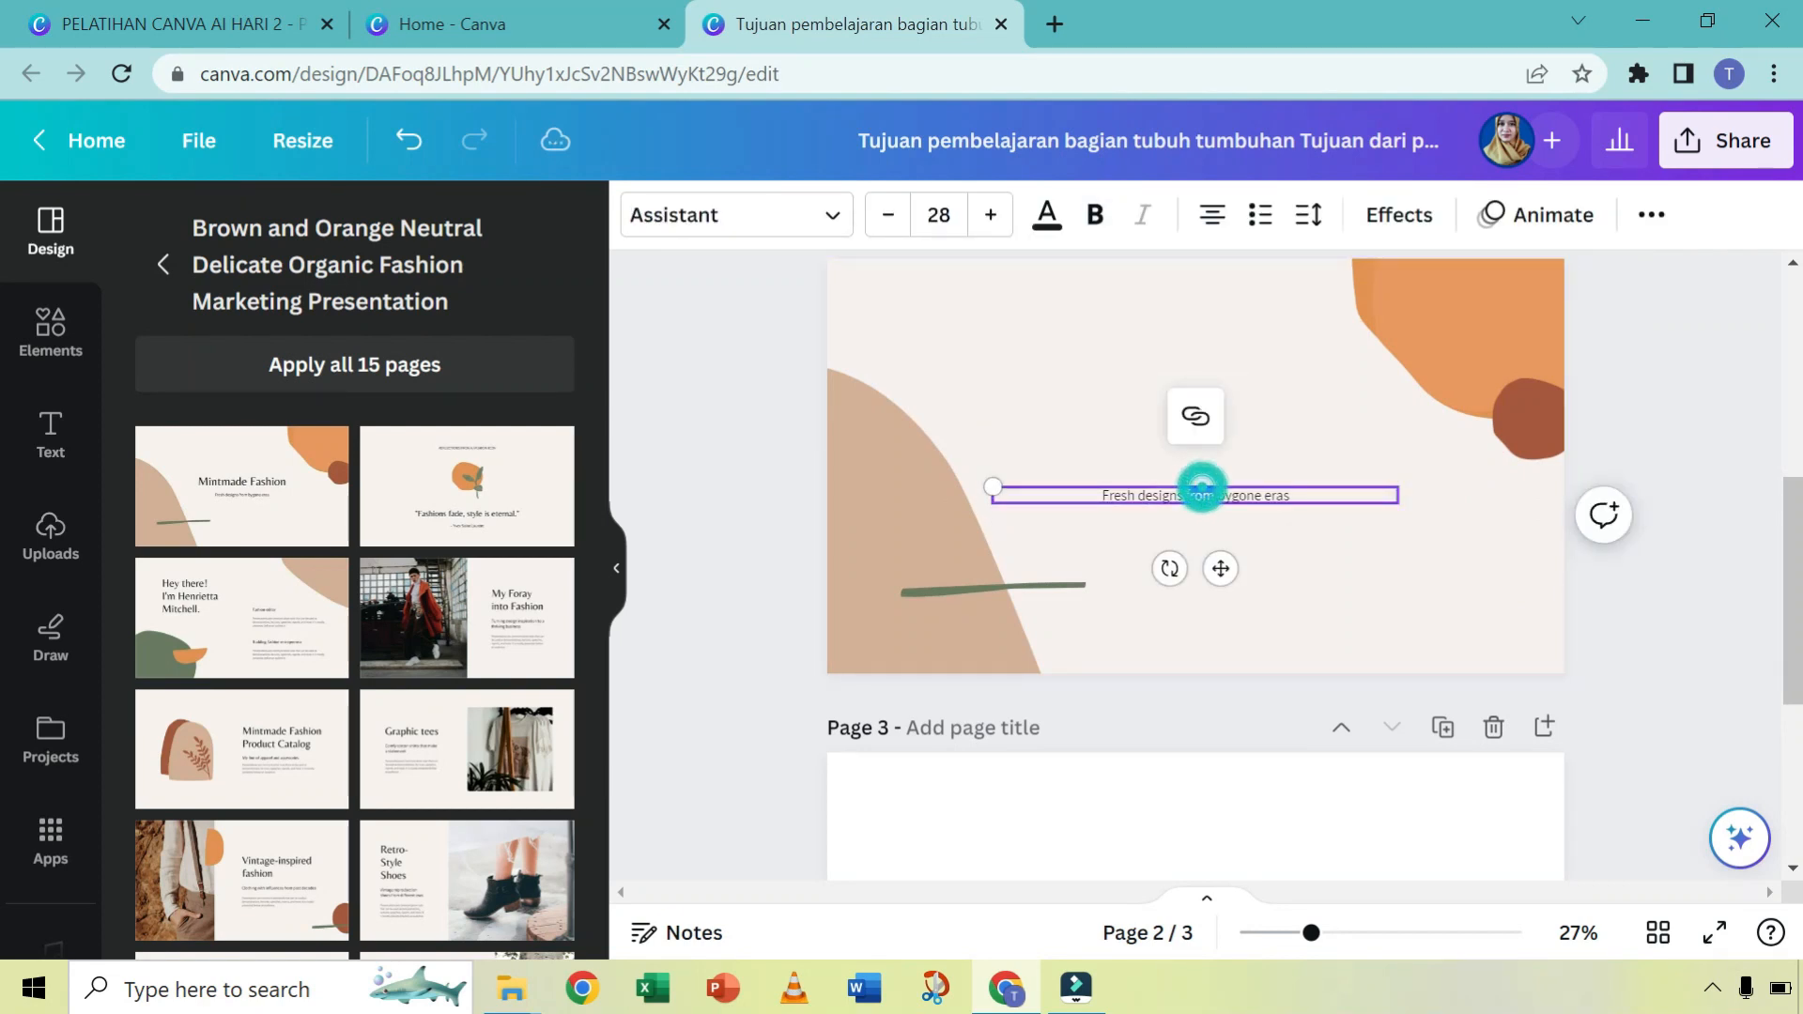
pyautogui.tripleClick(1202, 489)
pyautogui.write('Tujuan pembelajaran bagian tubuh tumbuhan Tujuan dari pembelajaran bagian tubuh tumbuhan adalah agar siswa dapat memahami struktur dan fungsi dari masing-masing bagian tubuh tumbuhan, seperti akar, batang, daun, bunga, dan buah. Selain itu, siswa juga diharapkan dapat mengidentifikasi perbedaan antara bagian tubuh tumbuhan yang berbeda dan memahami pentingnya masing-masing bagi kehidupan tumbuhan. Dengan memahami bagian tubuh tumbuhan, siswa dapat lebih memahami cara tumbuhan tumbuh, berkembang, dan bereproduksi serta memahami pentingnya tumbuhan dalam ekosistem.')
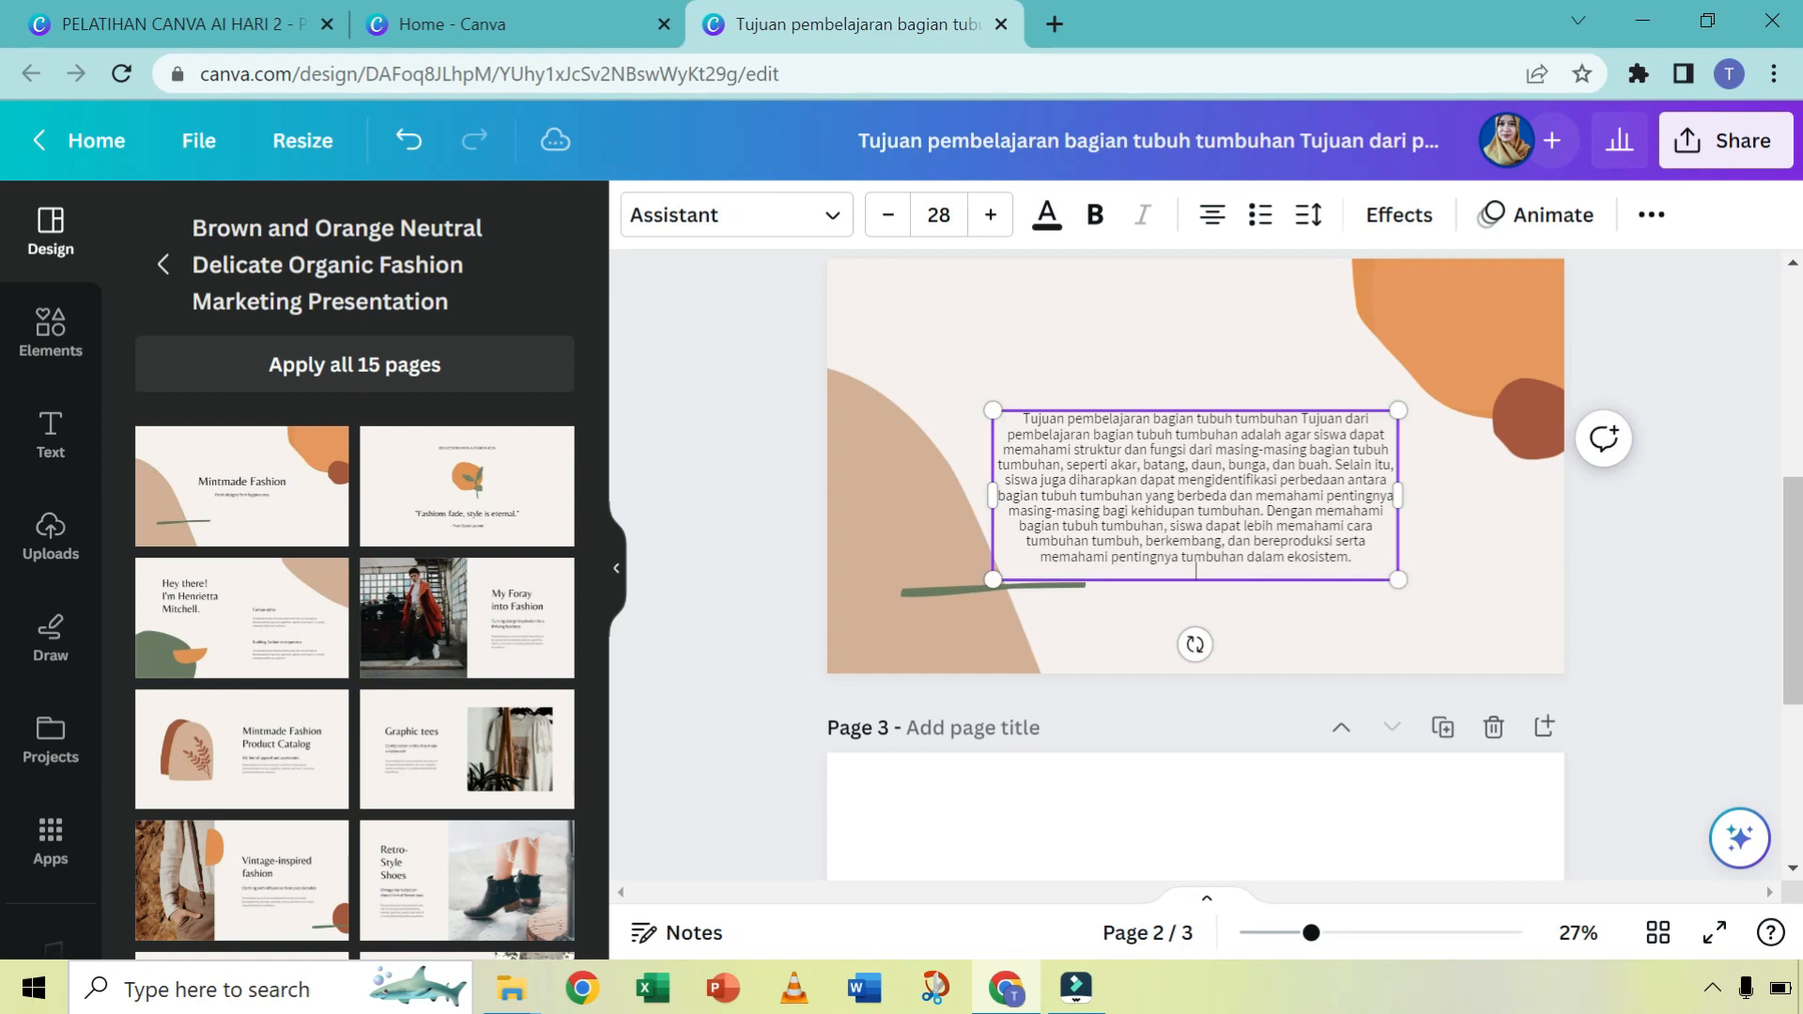
# Step: Delete the green brush stroke on page 2 and widen the paragraph's text box on both sides
pyautogui.click(944, 588)
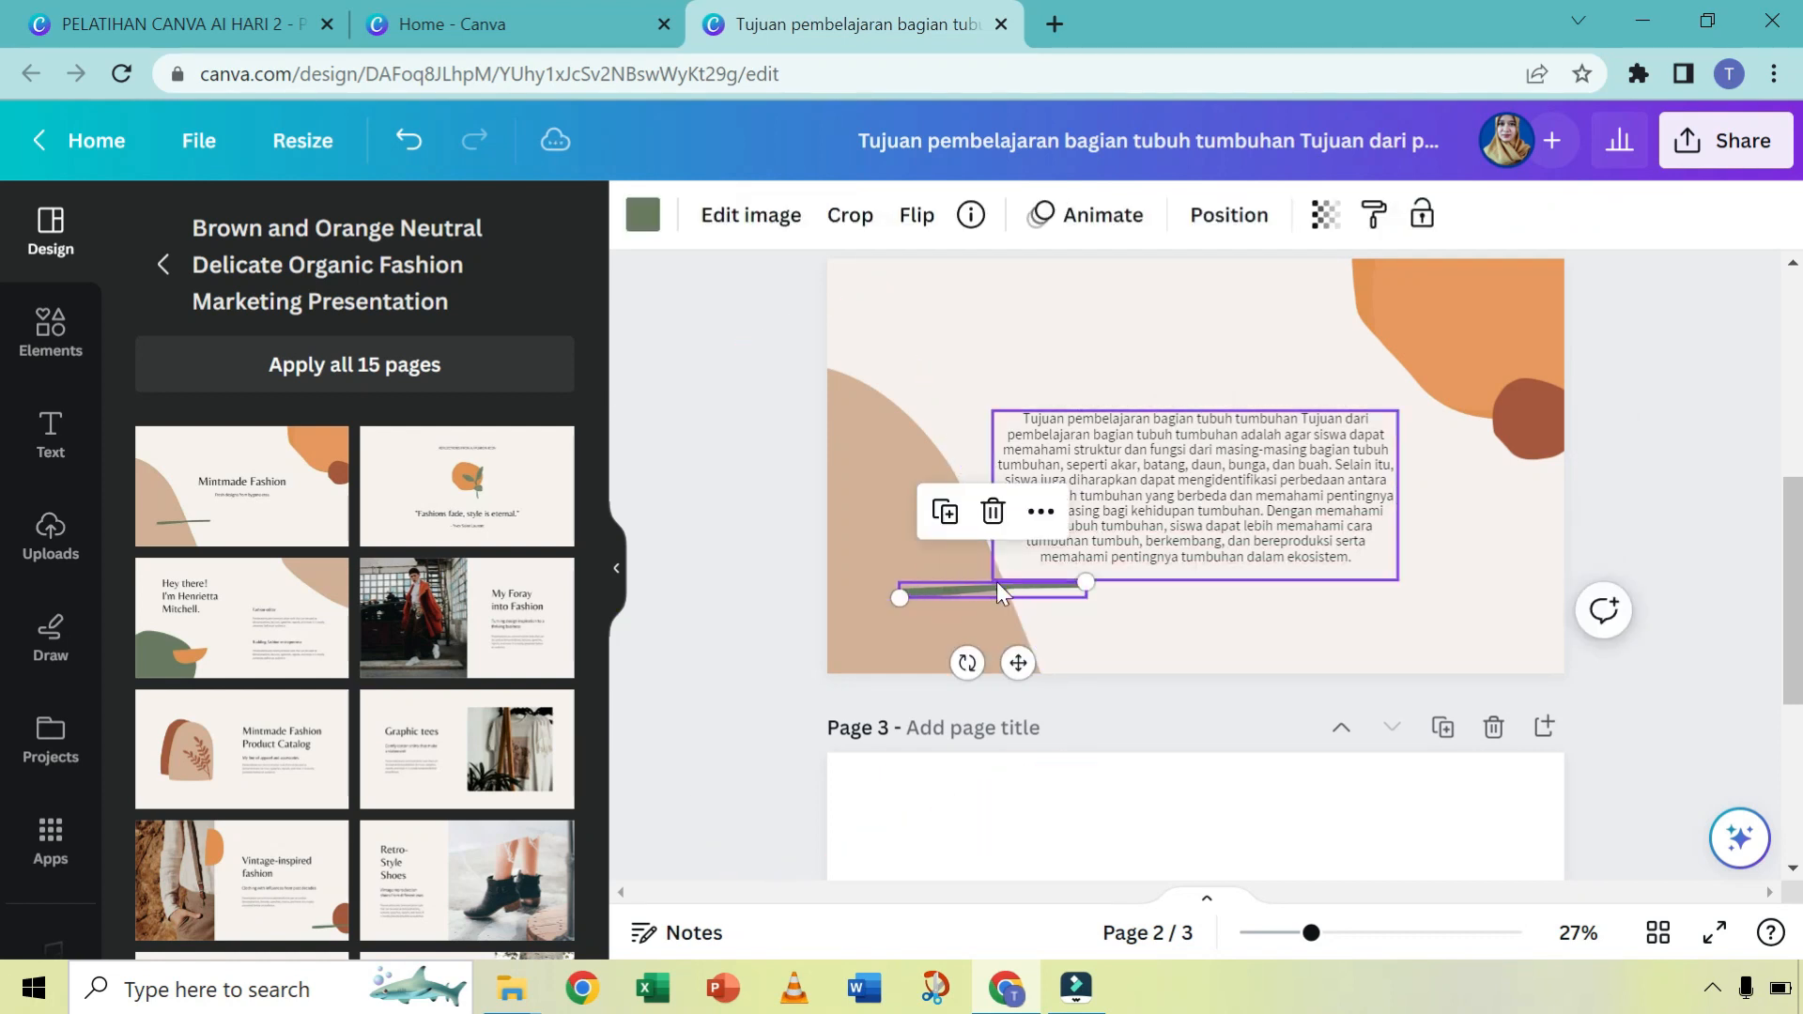
pyautogui.press('Delete')
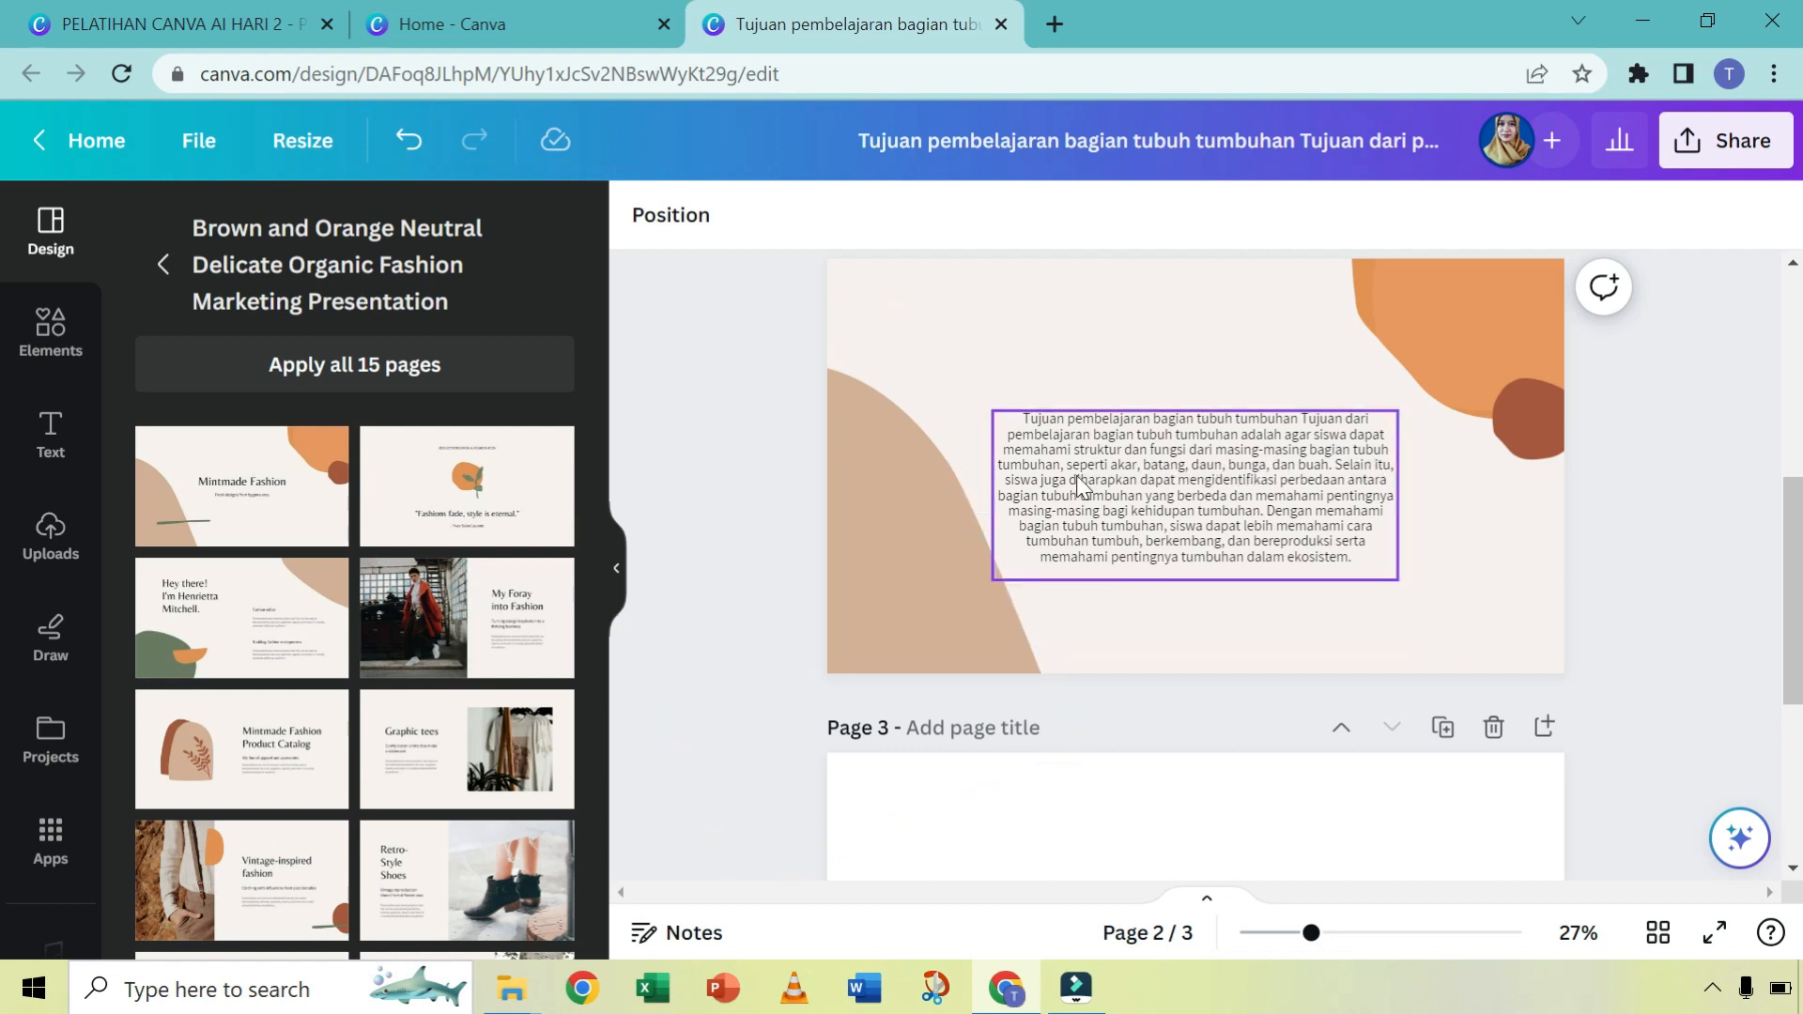
pyautogui.scroll(-2, 1231, 466)
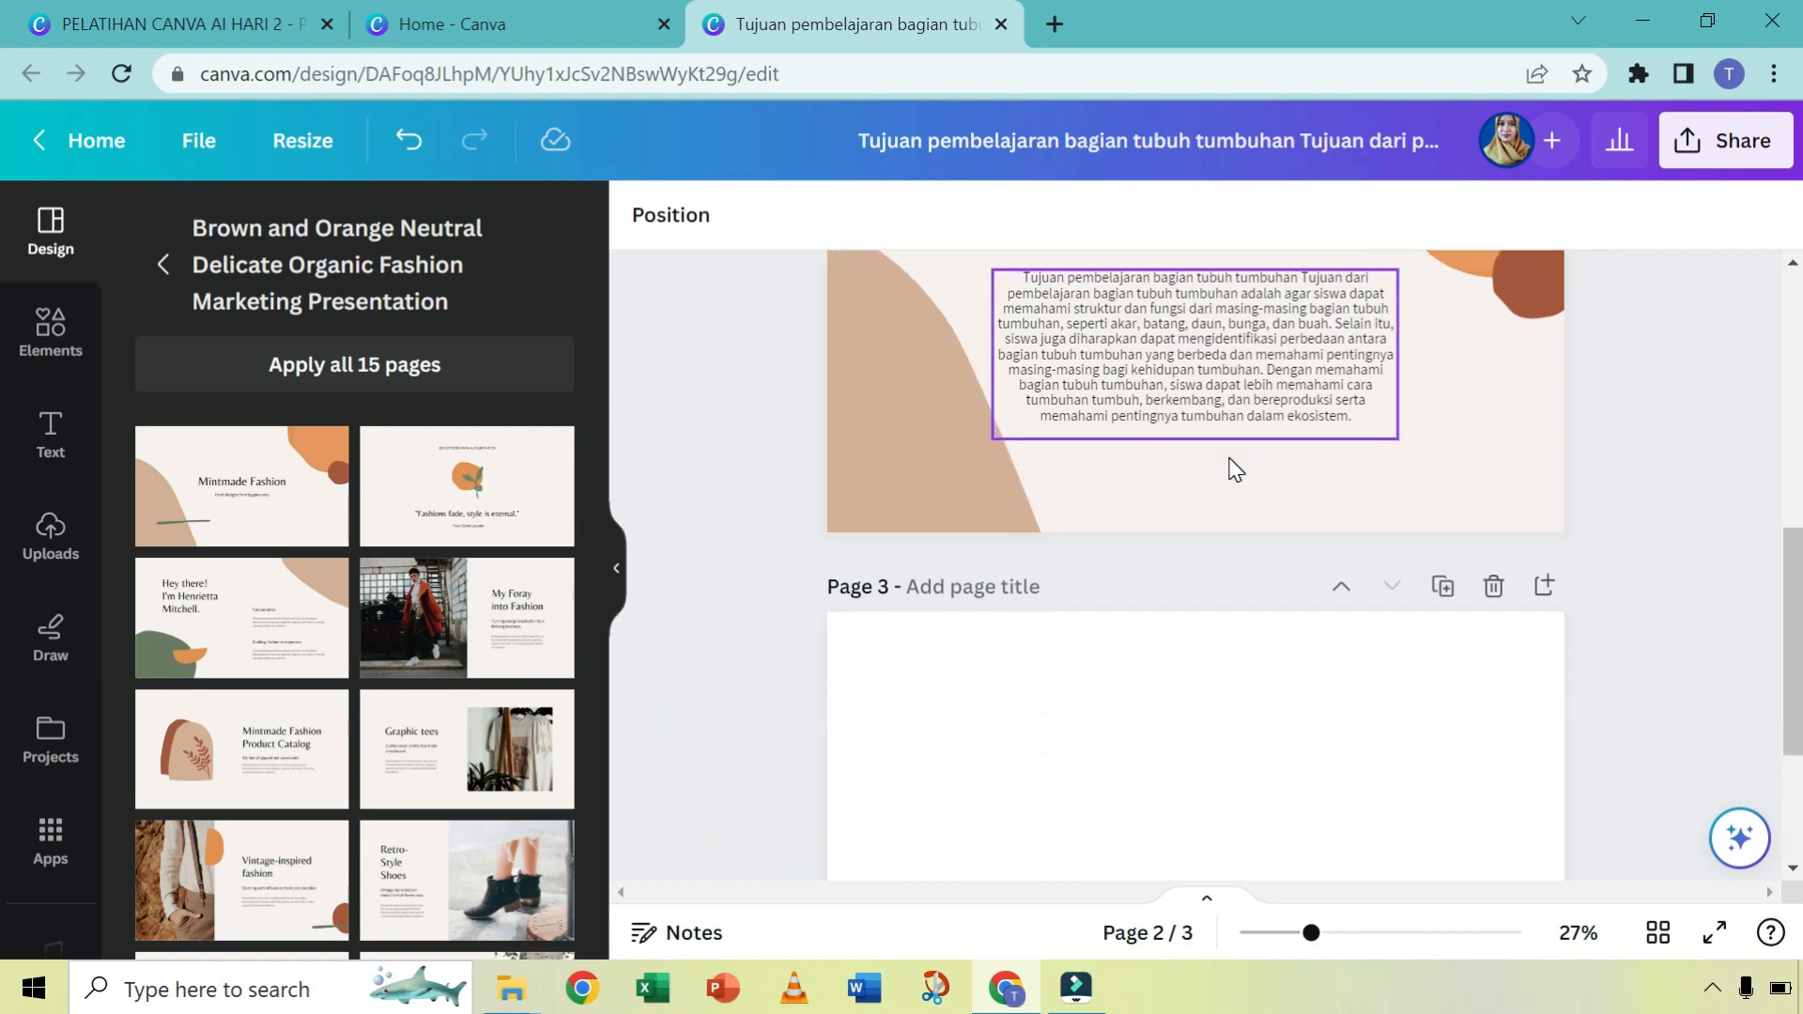
pyautogui.scroll(3, 1195, 503)
pyautogui.click(995, 639)
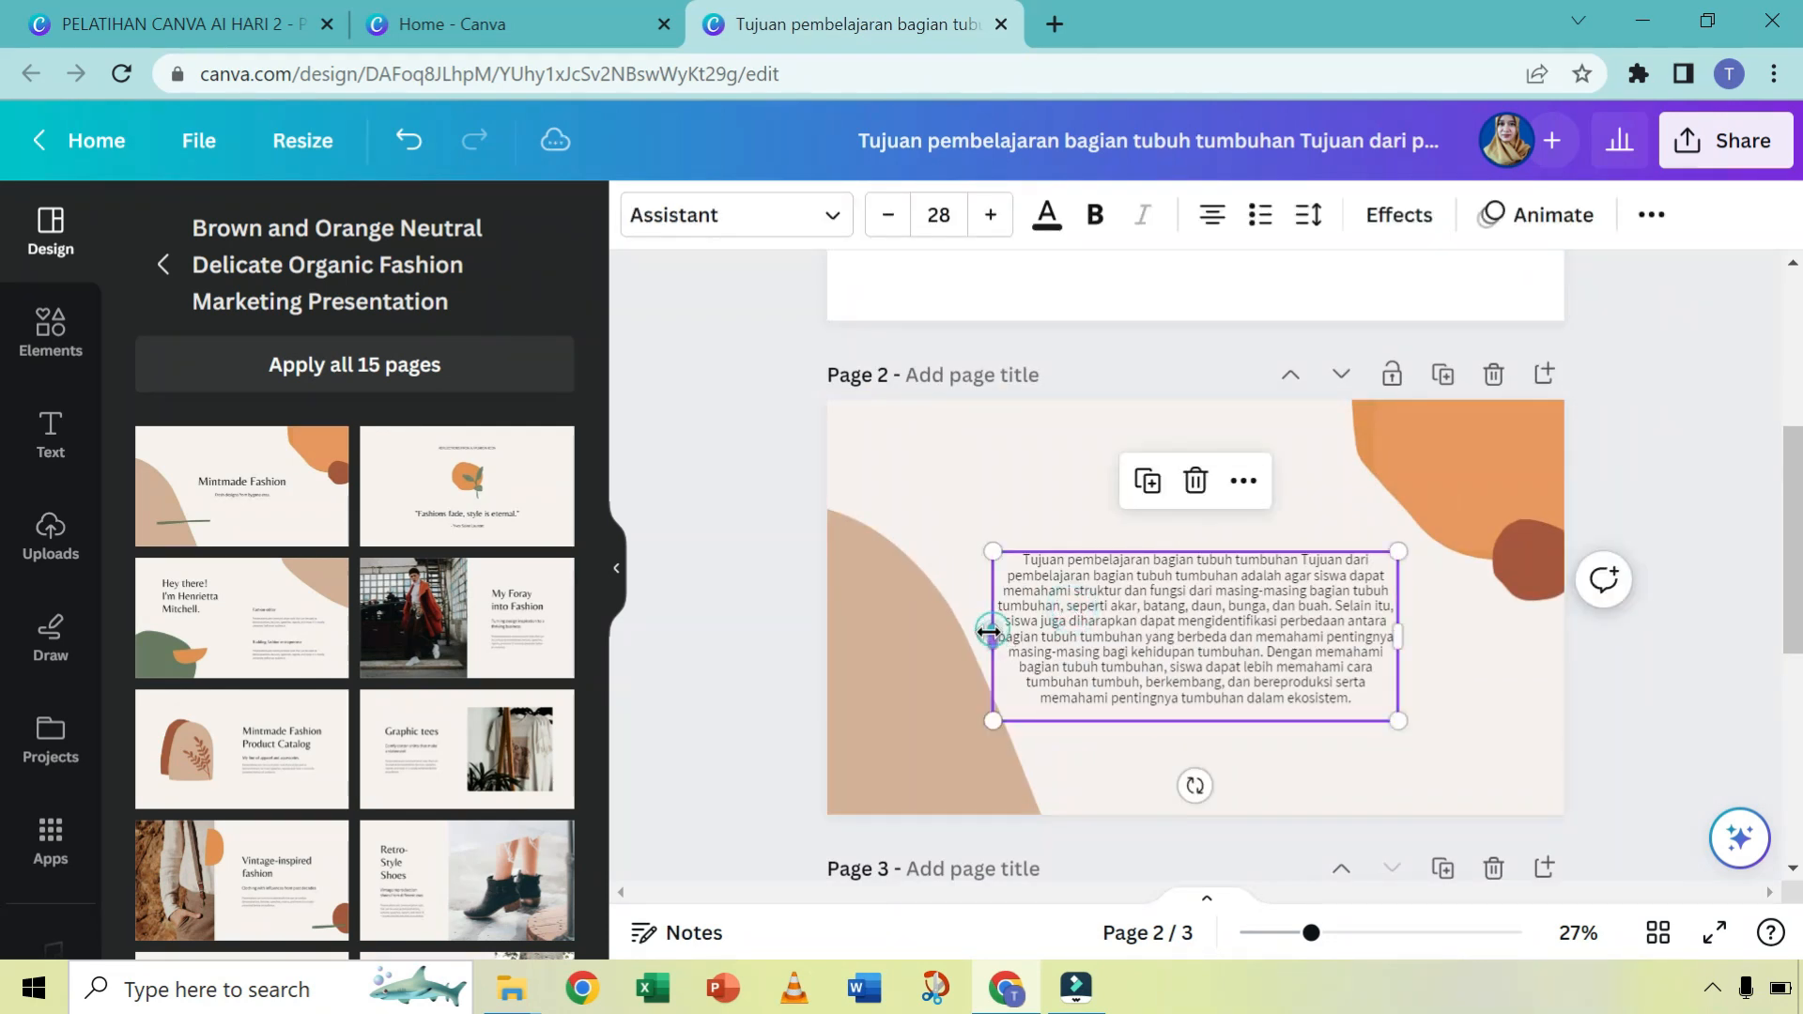
pyautogui.moveTo(994, 637); pyautogui.dragTo(910, 637)
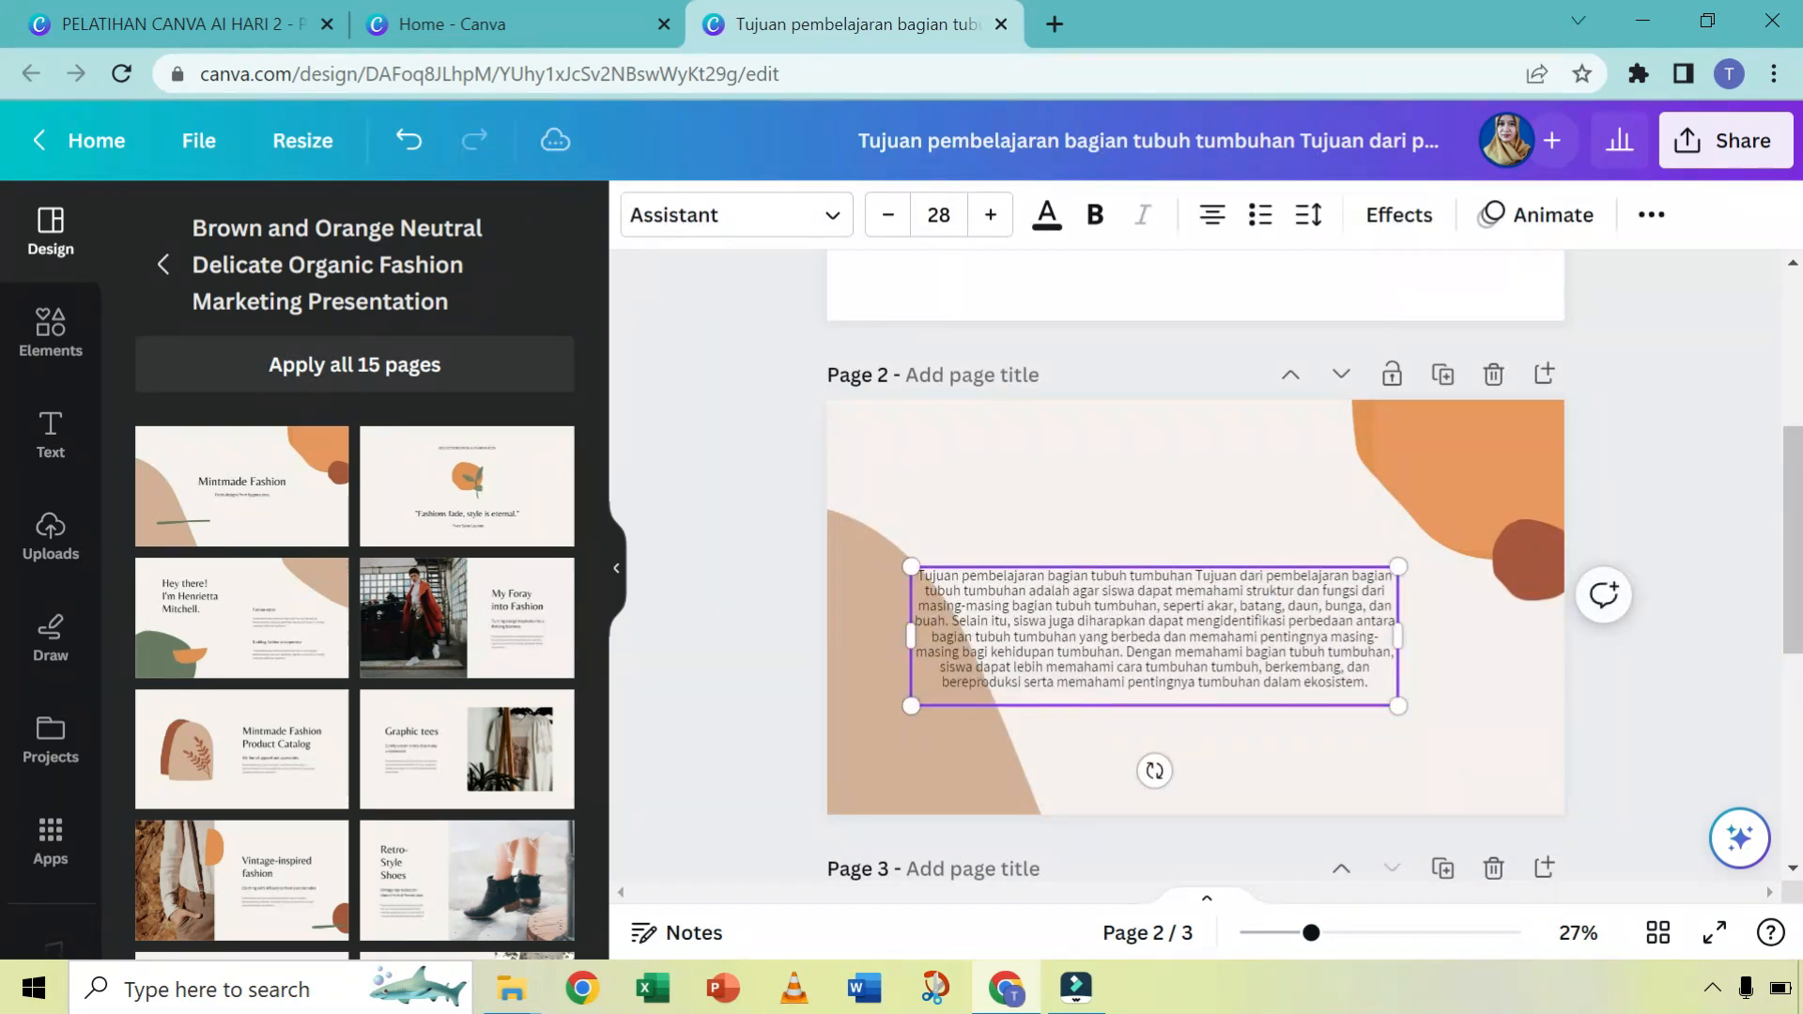
pyautogui.moveTo(1399, 636); pyautogui.dragTo(1489, 637)
pyautogui.moveTo(908, 635); pyautogui.dragTo(964, 635)
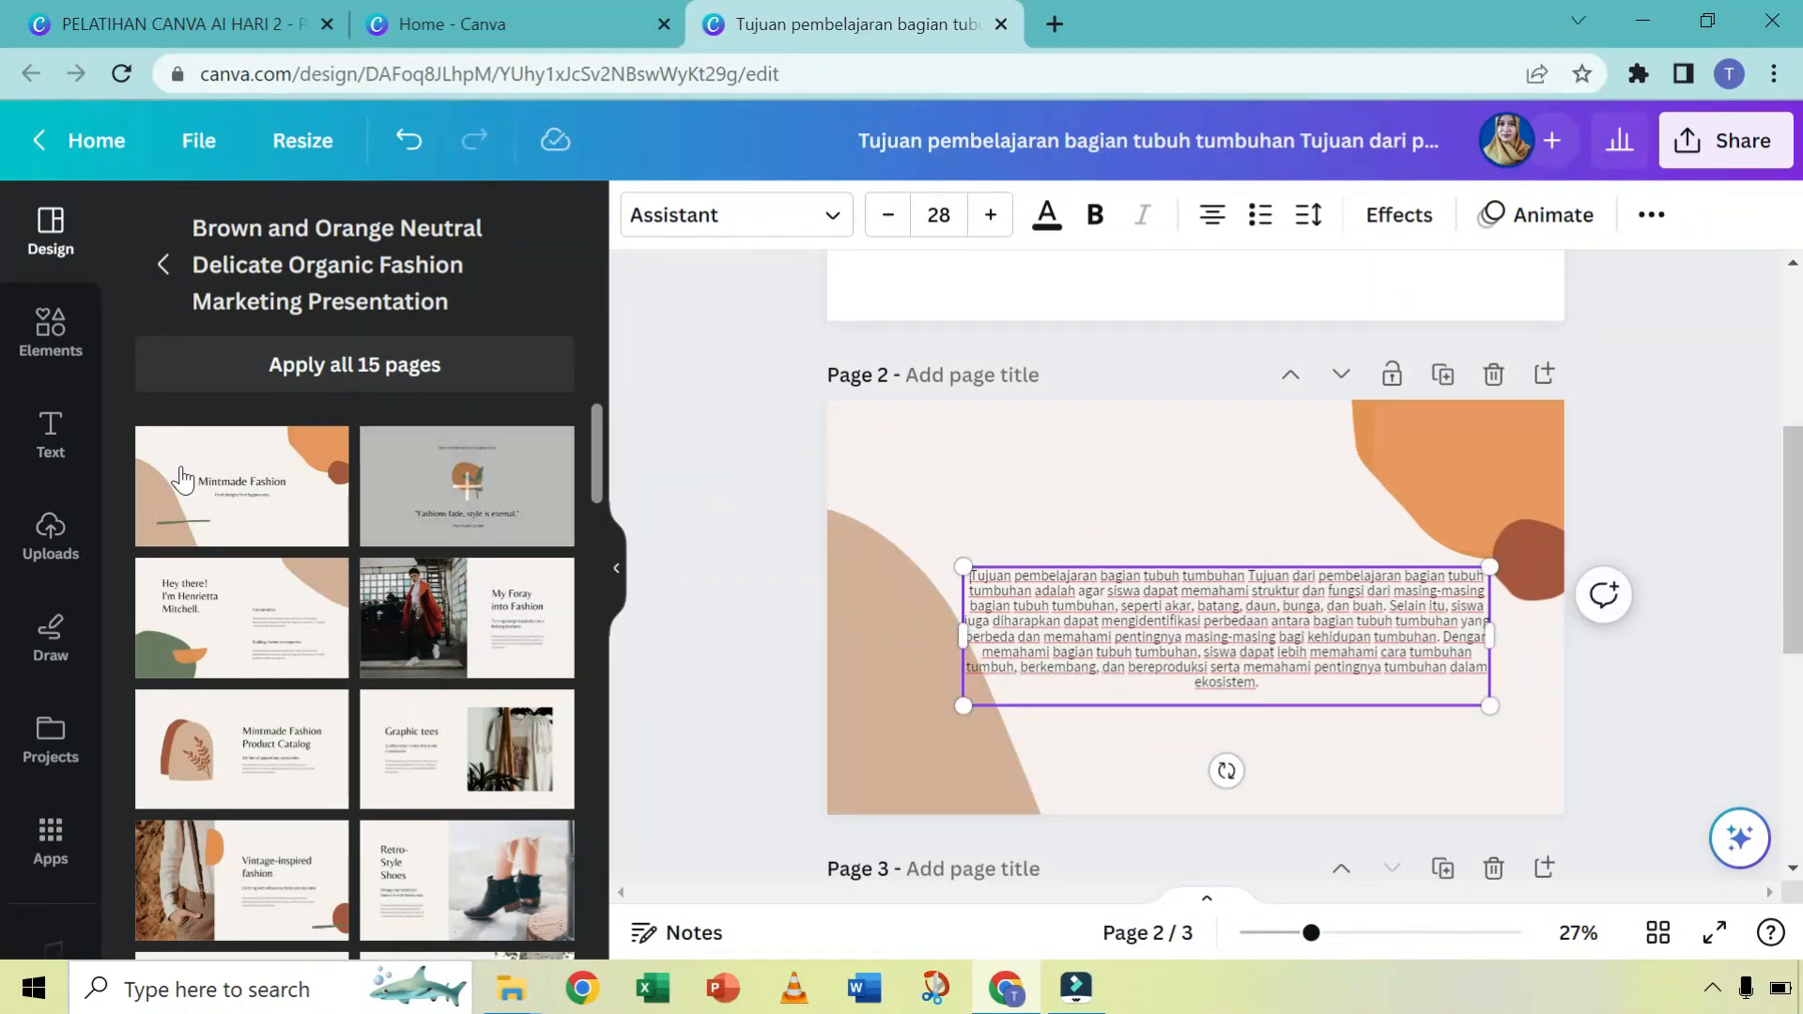
# Step: Add a subheading reading "Tujuan Pembelajaran" to page 2 and place it above the paragraph
pyautogui.click(51, 437)
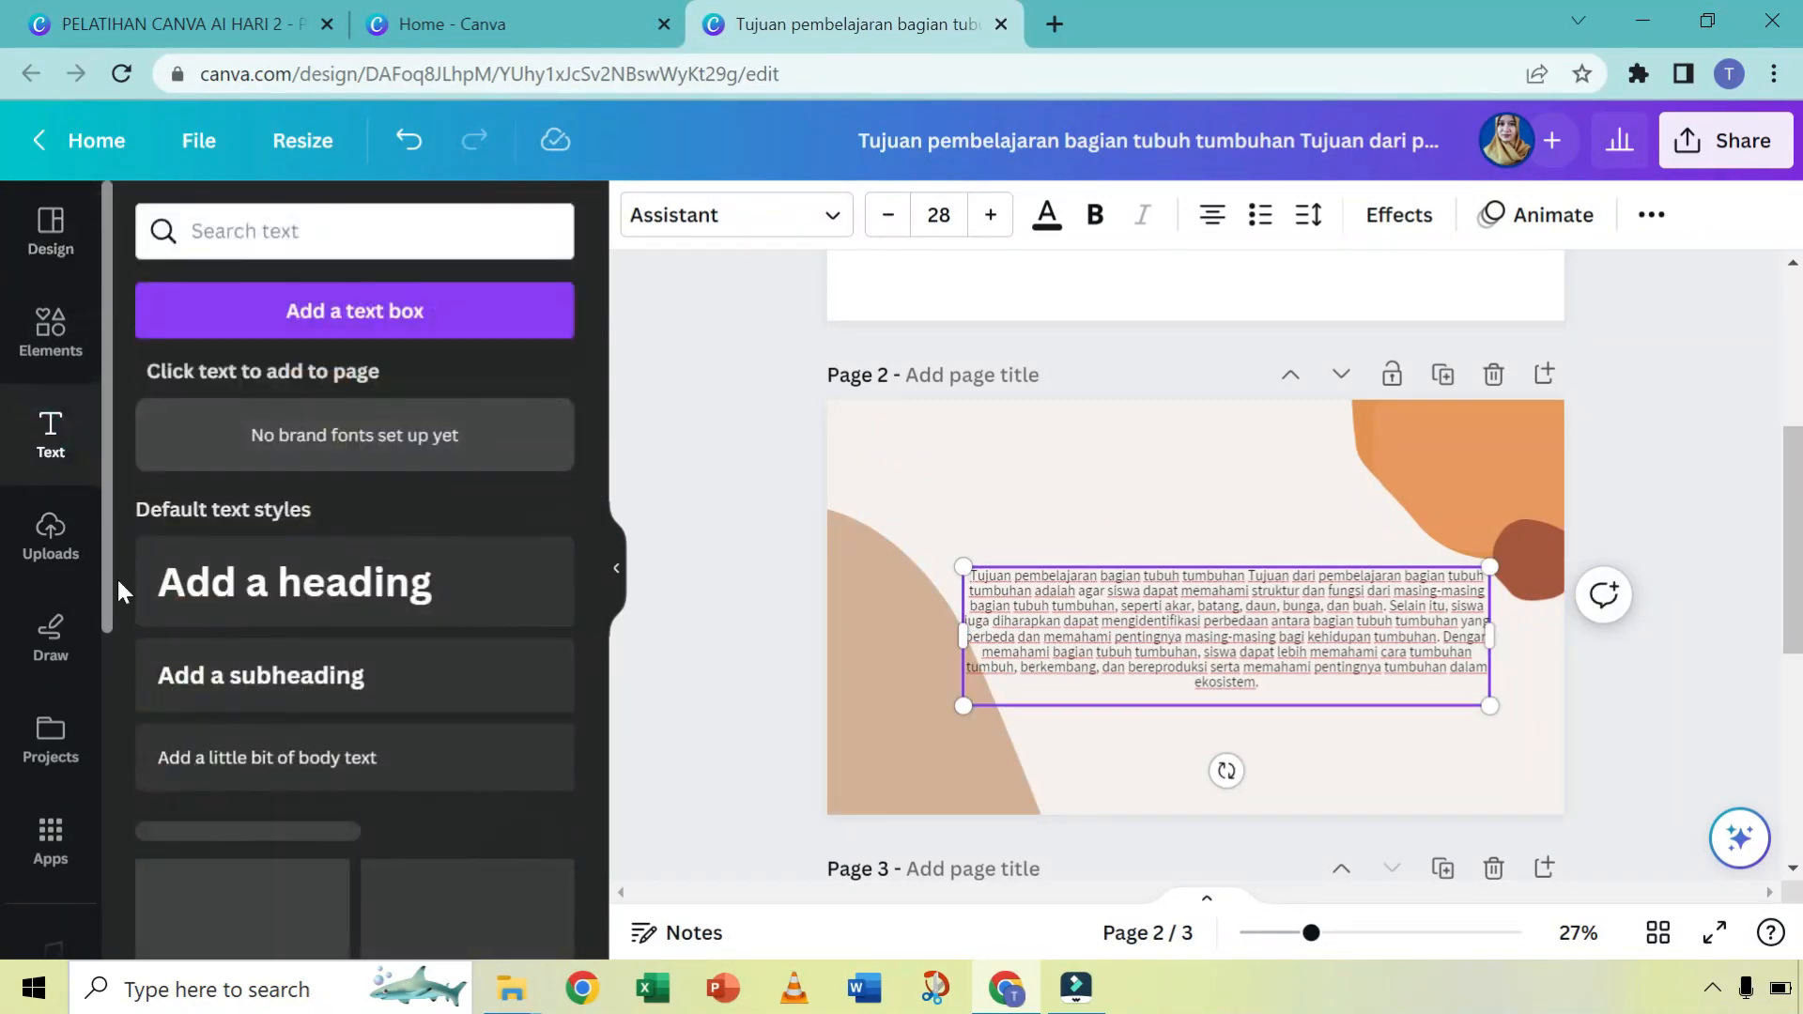
pyautogui.click(235, 677)
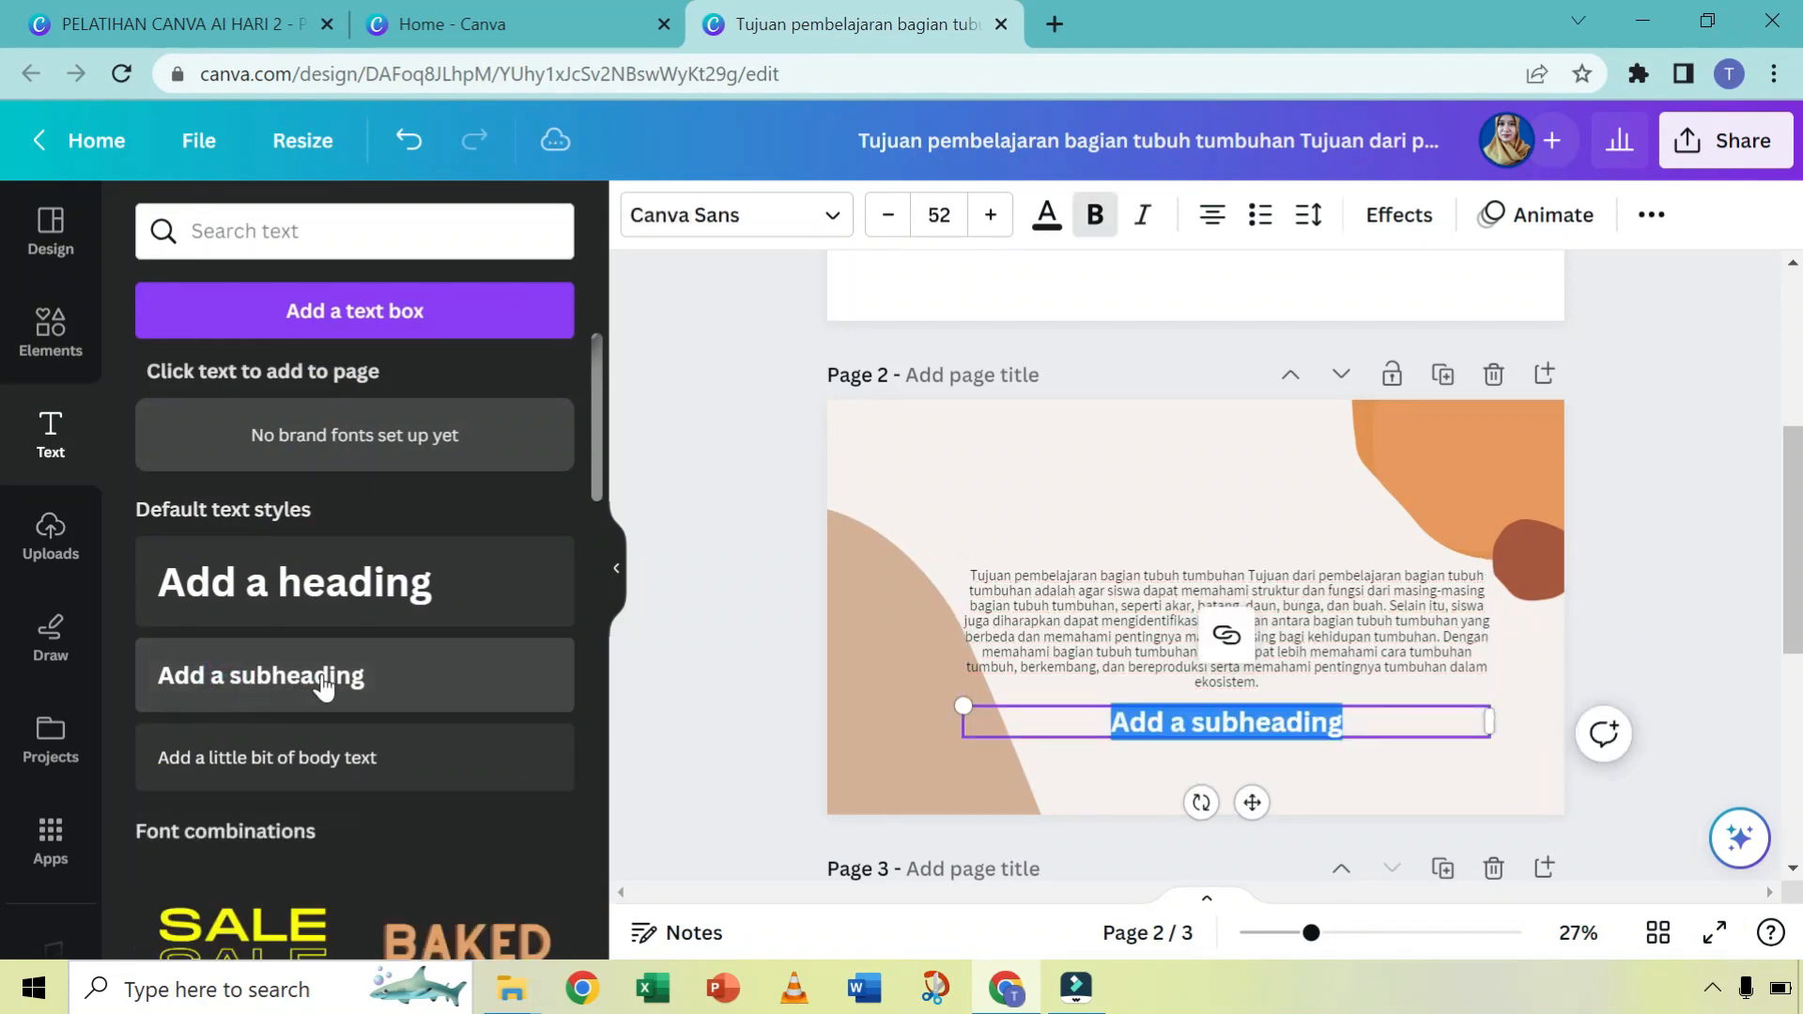
pyautogui.write('Tujua')
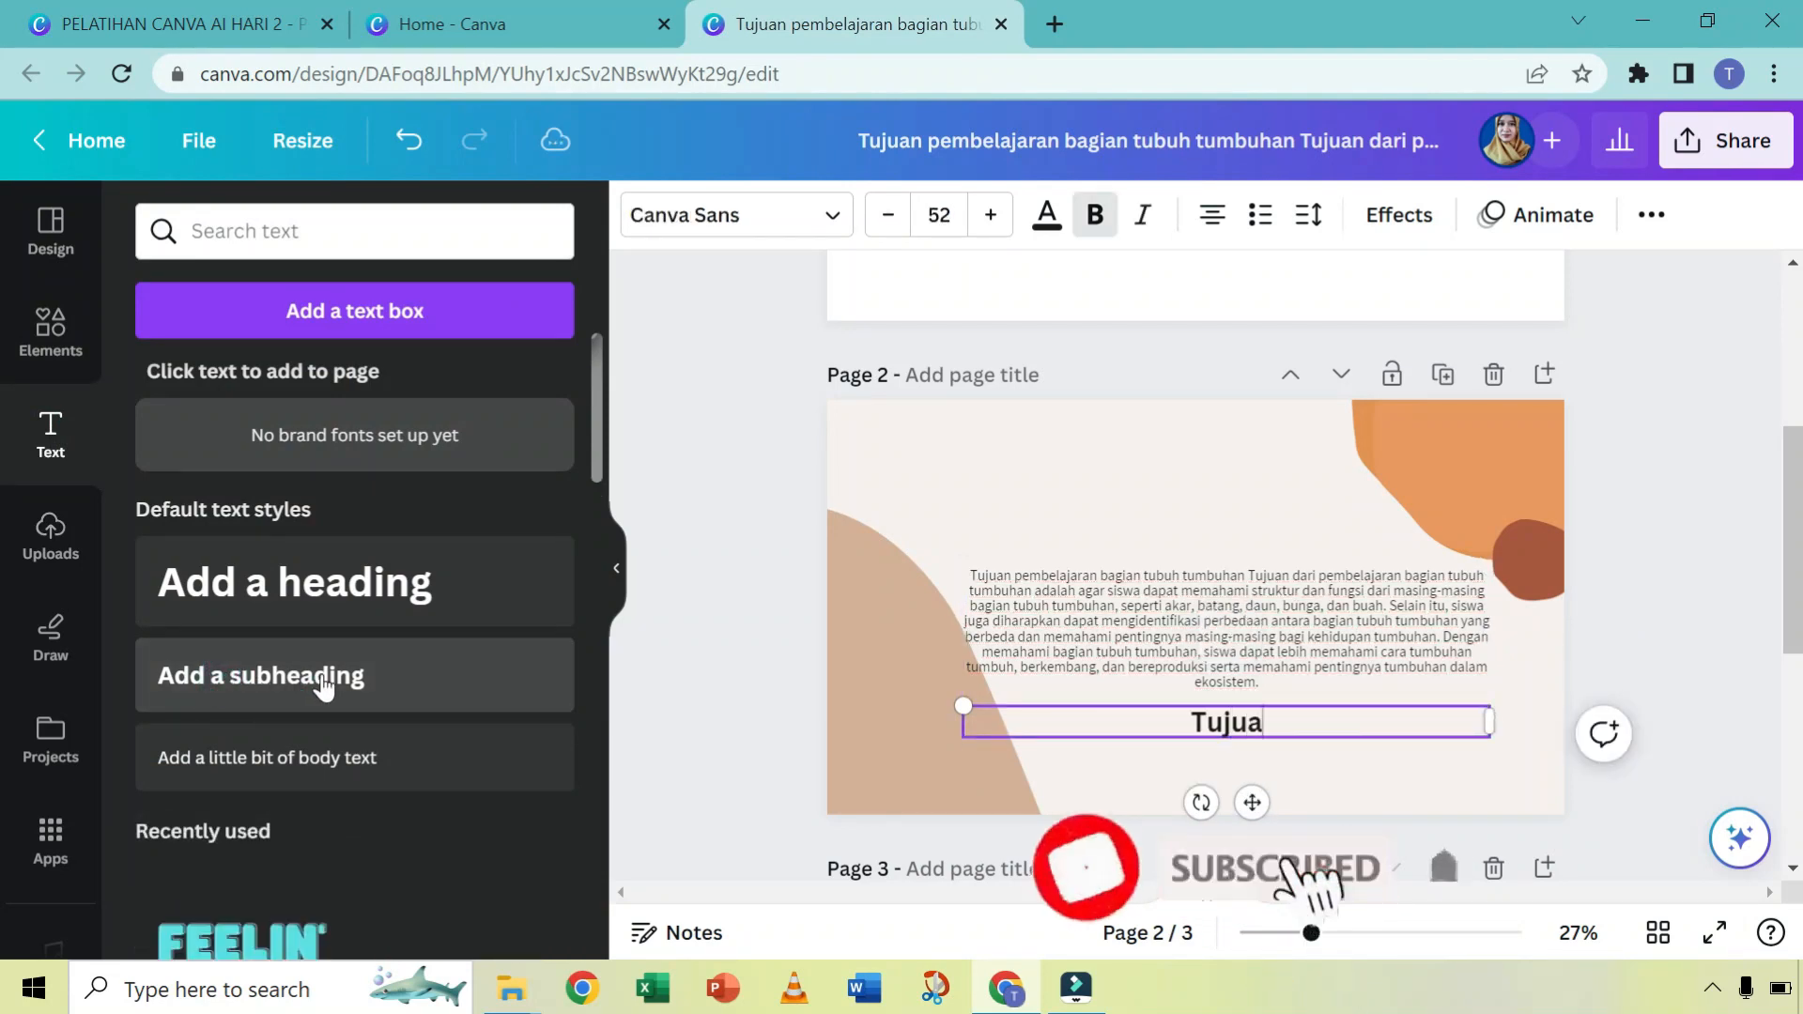
pyautogui.write('n Pe')
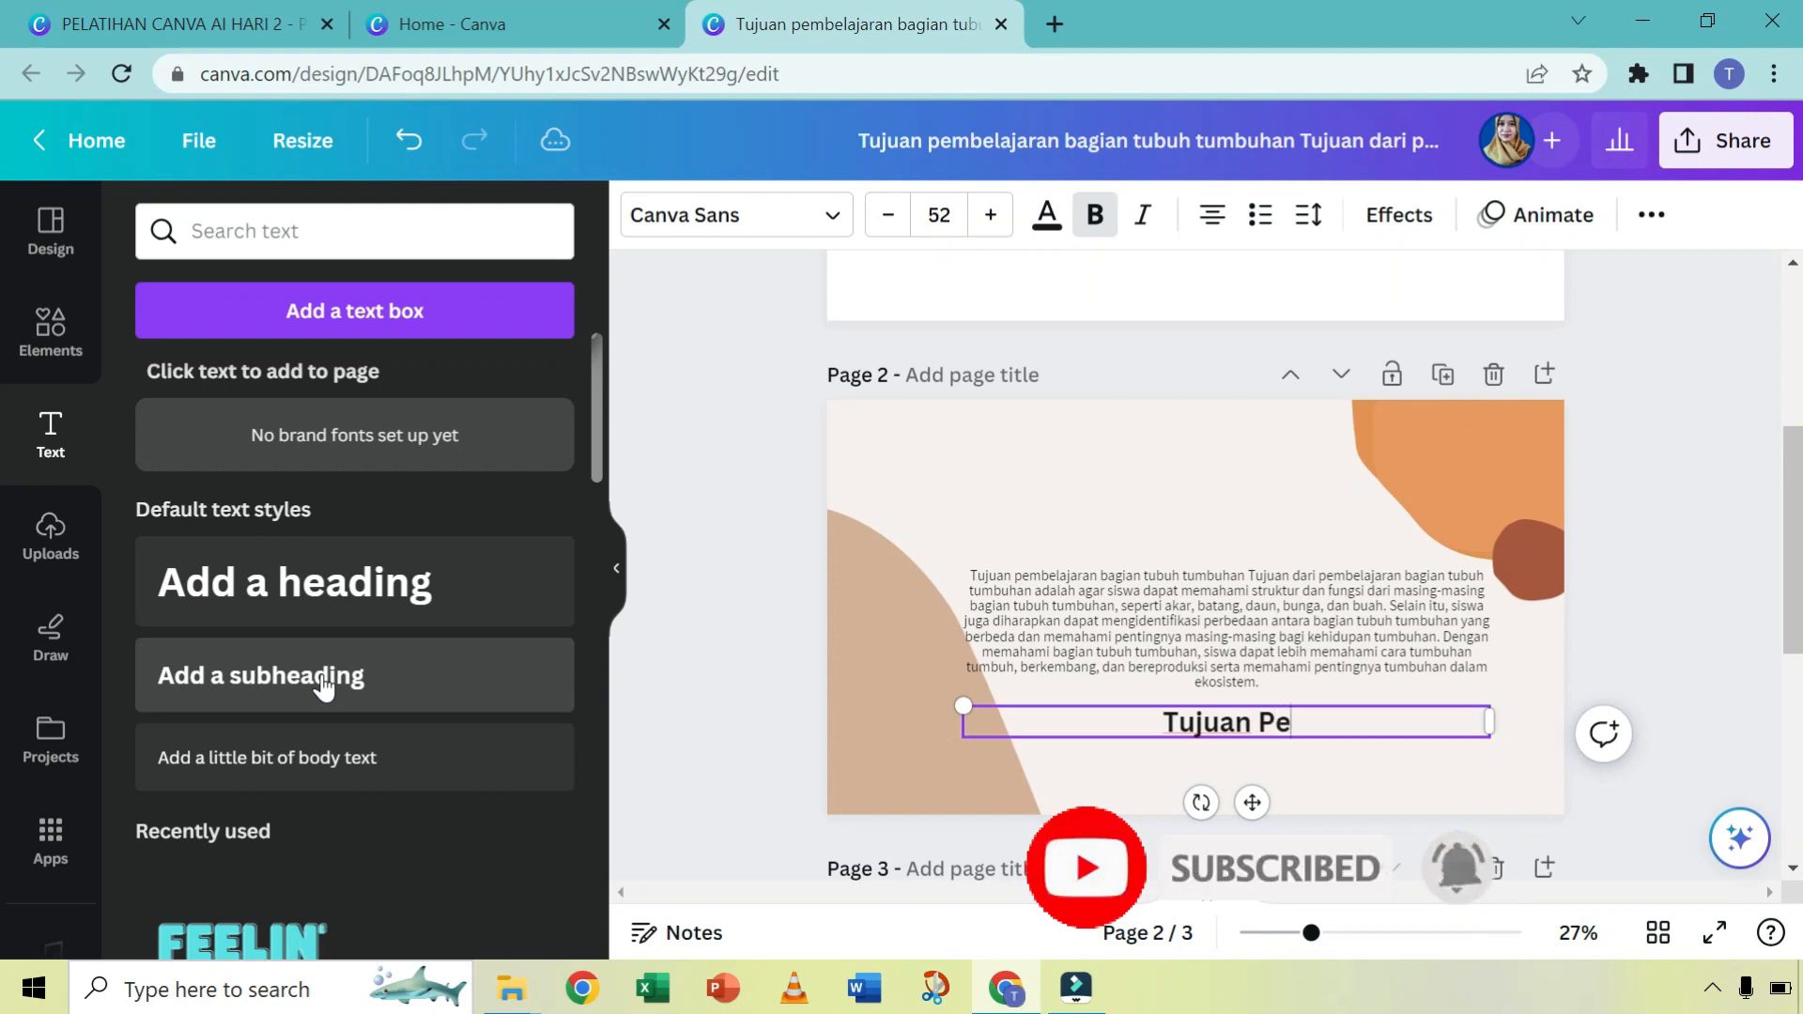
pyautogui.write('mbelajaran')
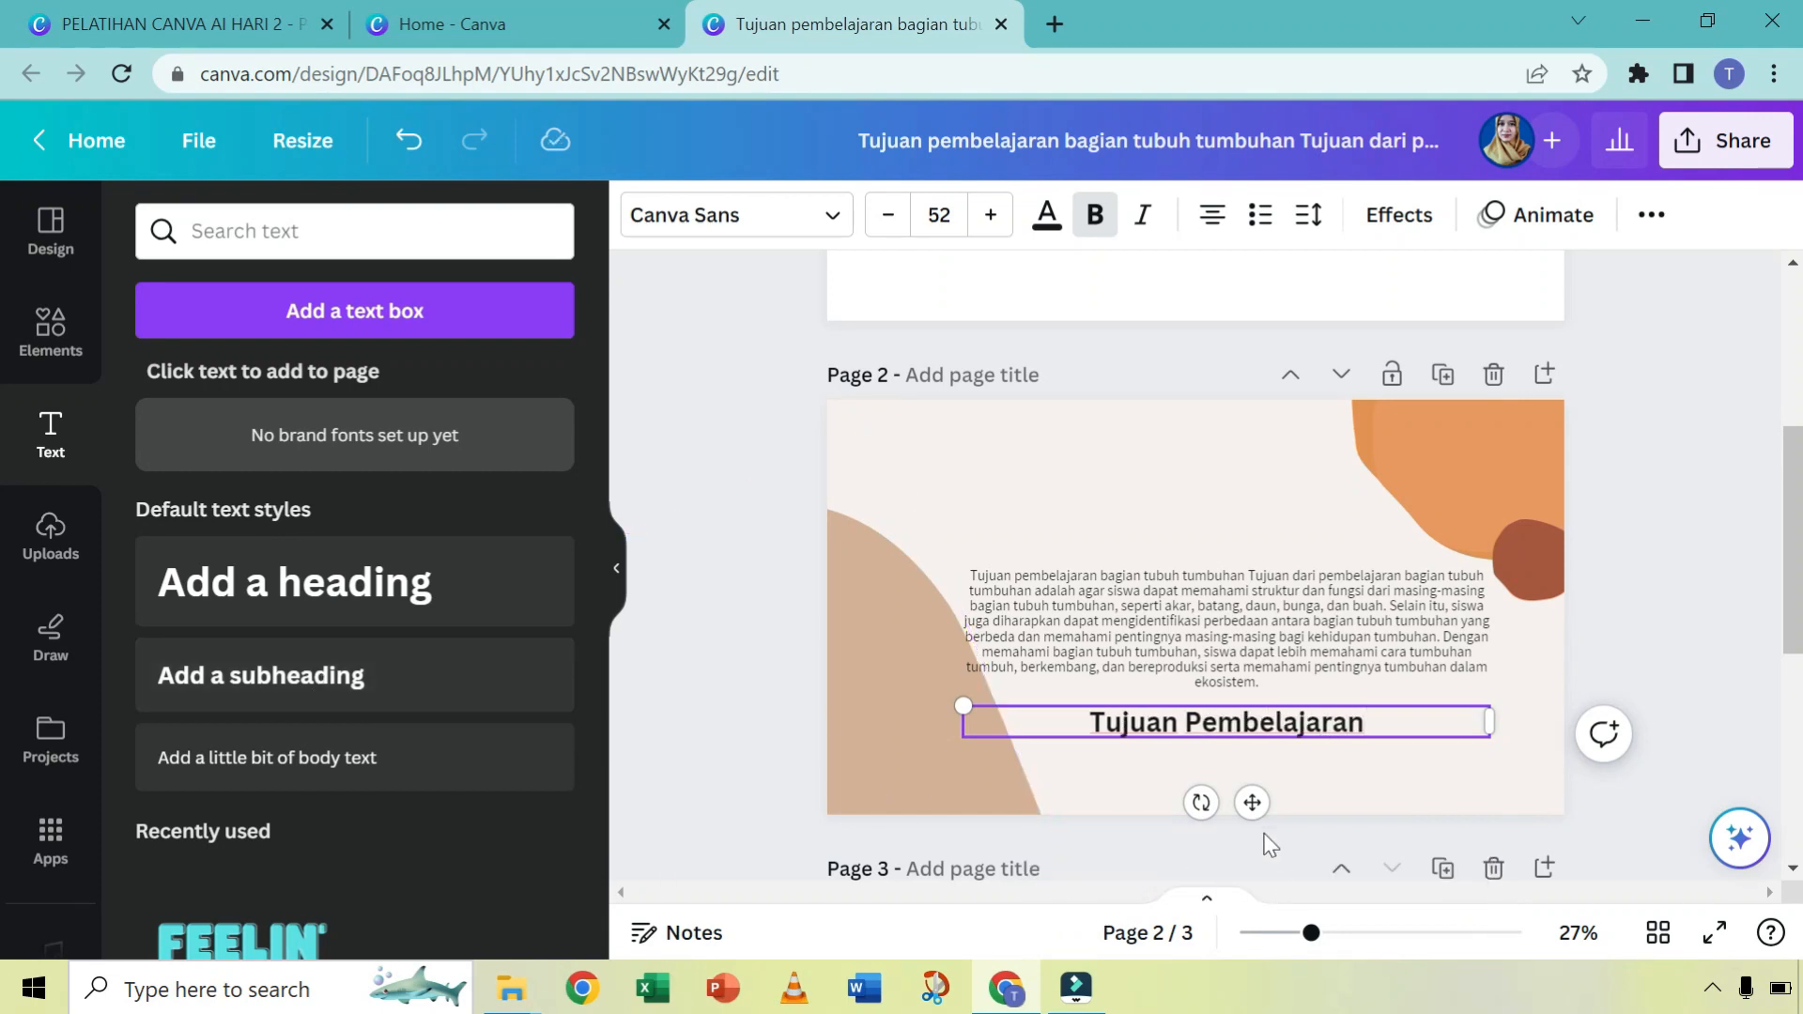
pyautogui.moveTo(1252, 802); pyautogui.dragTo(1238, 564)
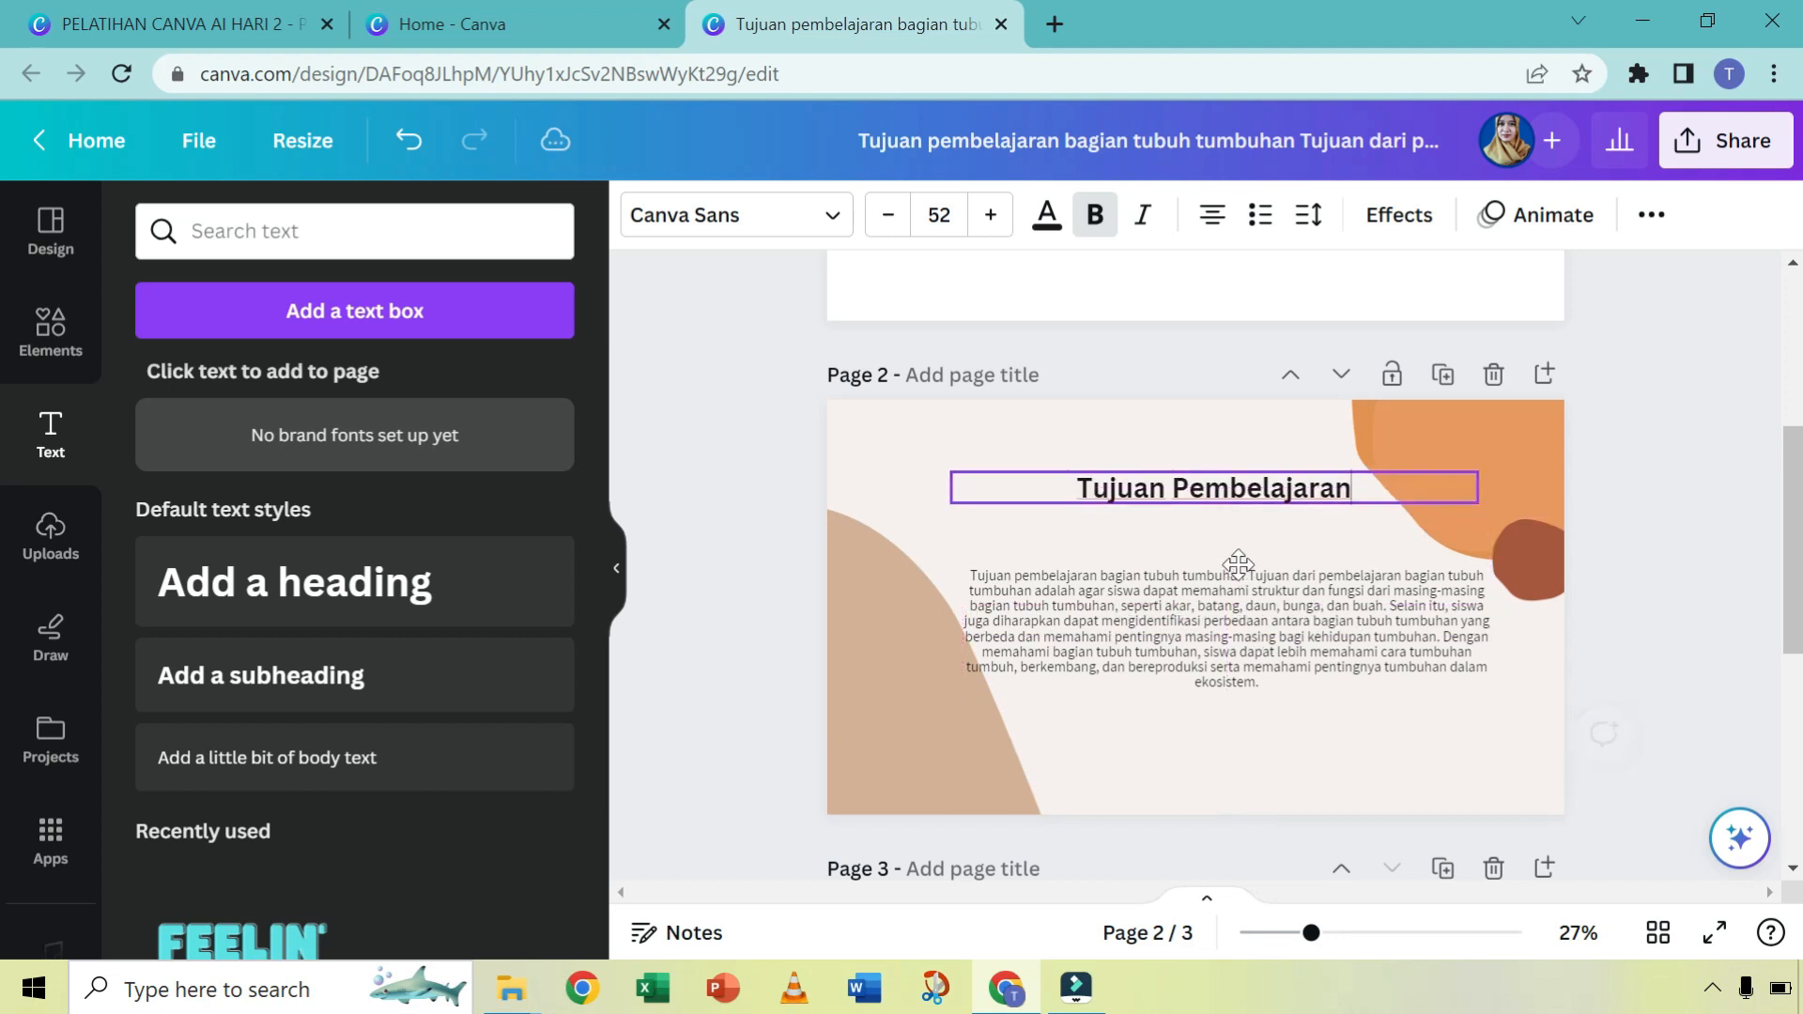
# Step: Increase the paragraph's font size to 37 and move the "Tujuan Pembelajaran" subheading slightly higher above it
pyautogui.click(1258, 676)
pyautogui.click(991, 216)
pyautogui.click(992, 216)
pyautogui.click(992, 216)
pyautogui.click(992, 216)
pyautogui.click(992, 216)
pyautogui.click(992, 216)
pyautogui.click(993, 216)
pyautogui.click(994, 216)
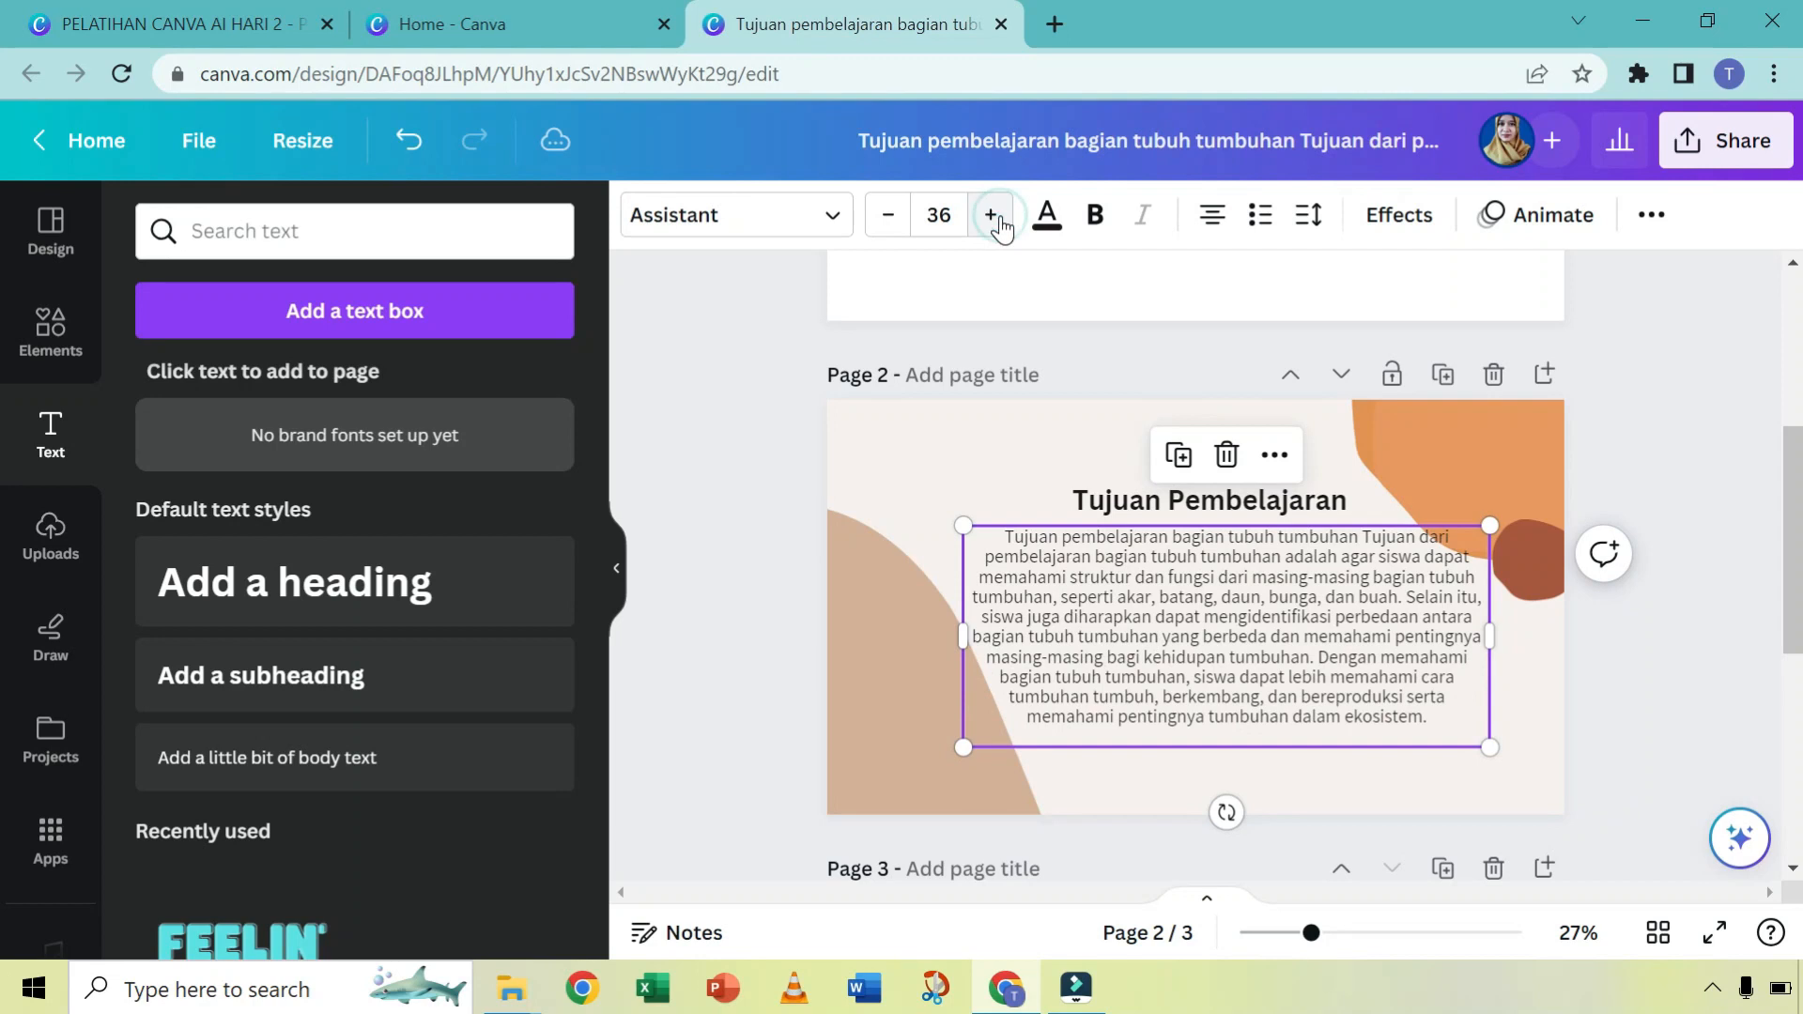
pyautogui.click(994, 216)
pyautogui.moveTo(1141, 500); pyautogui.dragTo(1139, 476)
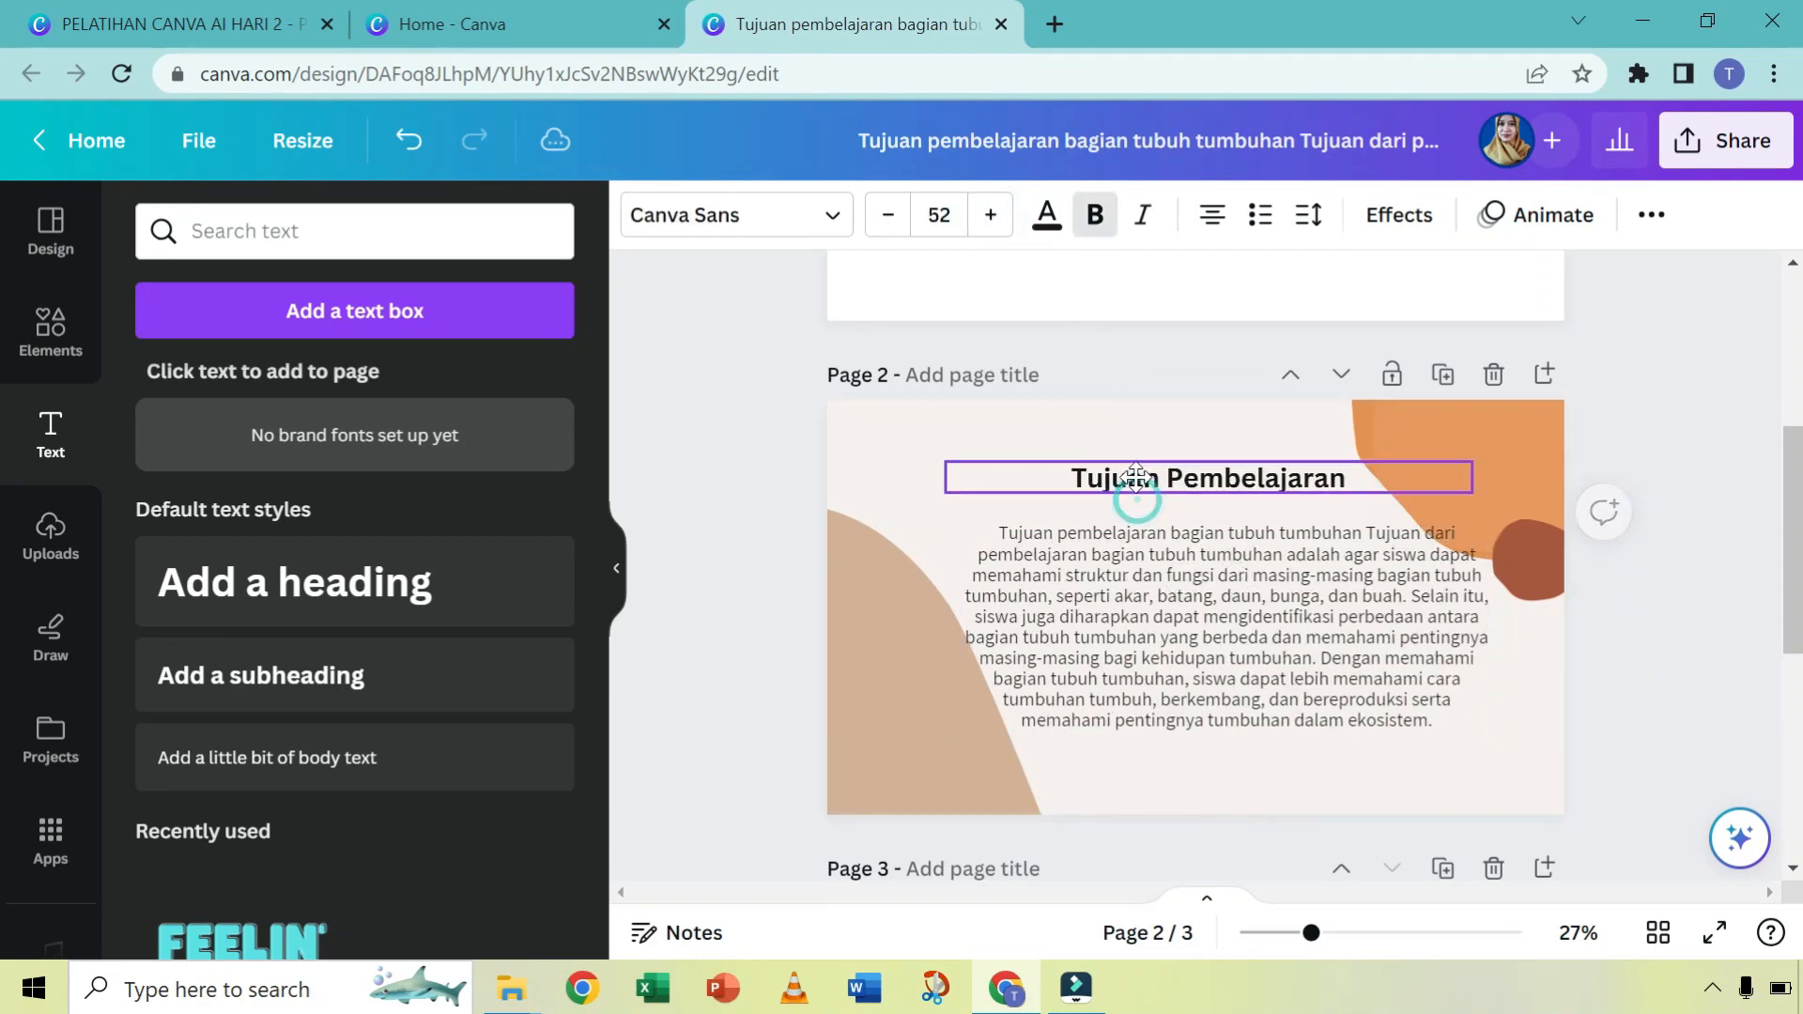
# Step: Justify the paragraph on page 2 and shift its text box slightly left to centre it on the page
pyautogui.click(1185, 619)
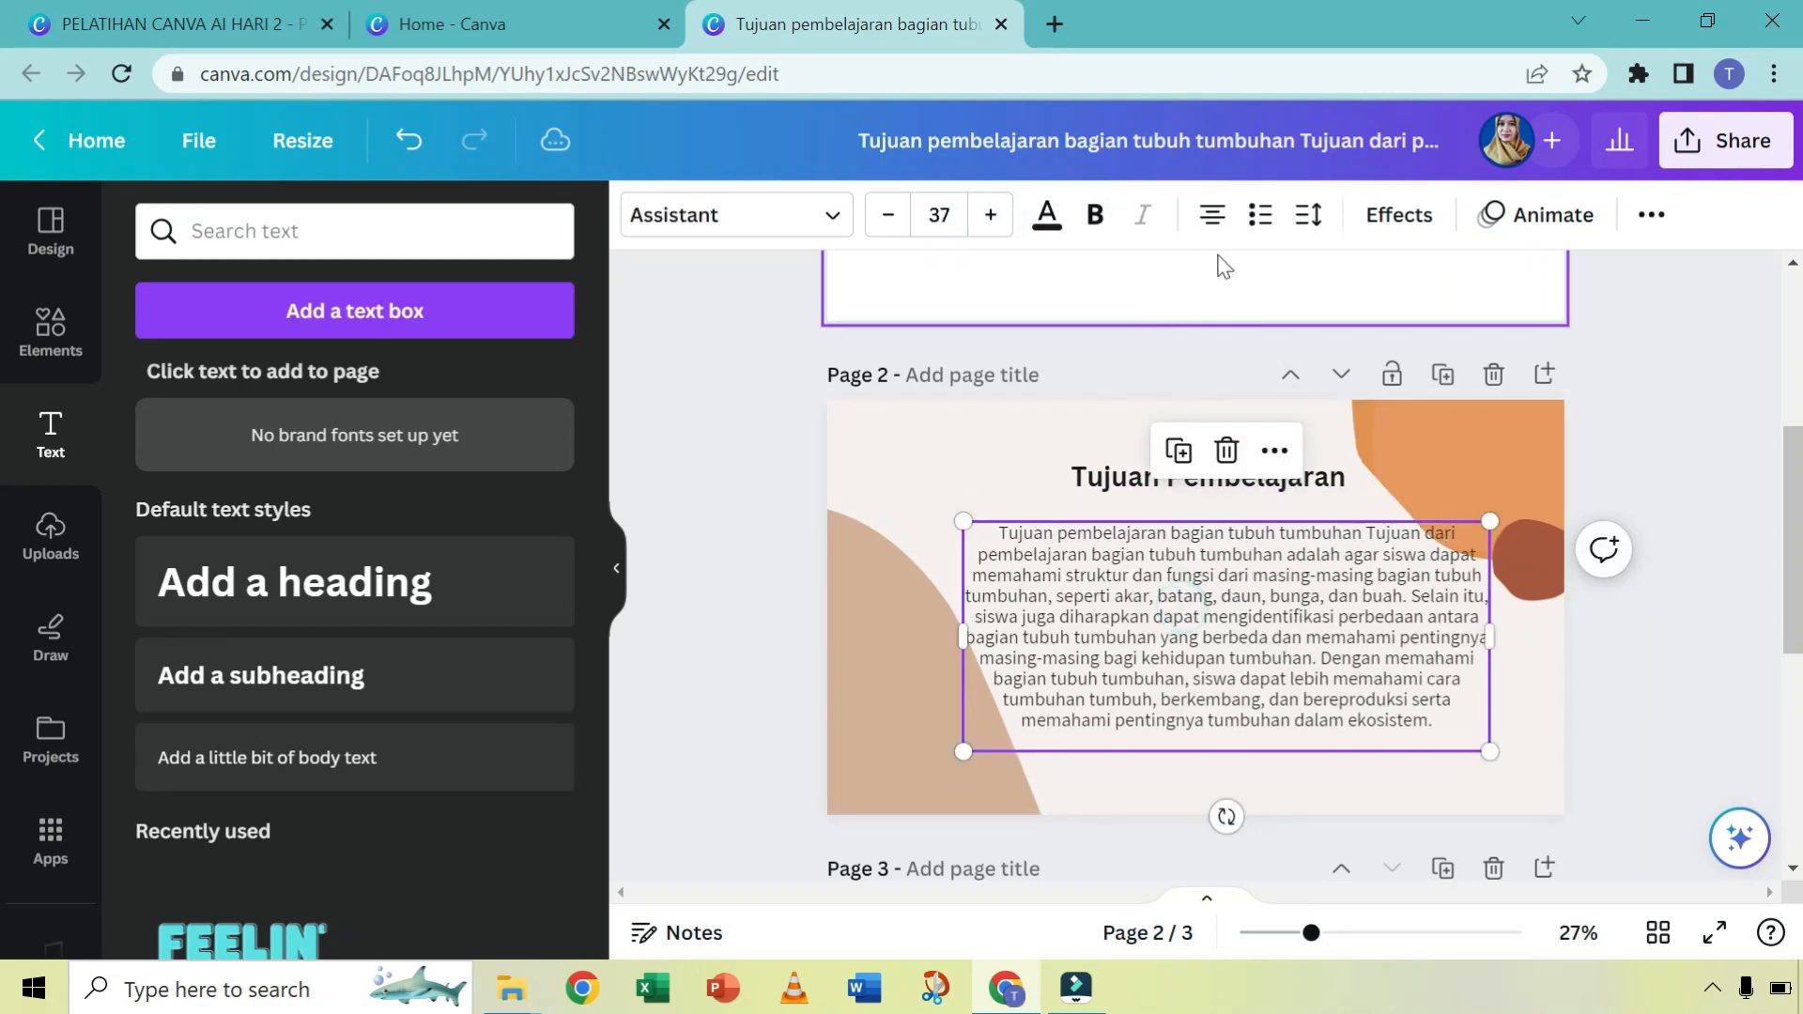
pyautogui.click(1212, 215)
pyautogui.click(1212, 215)
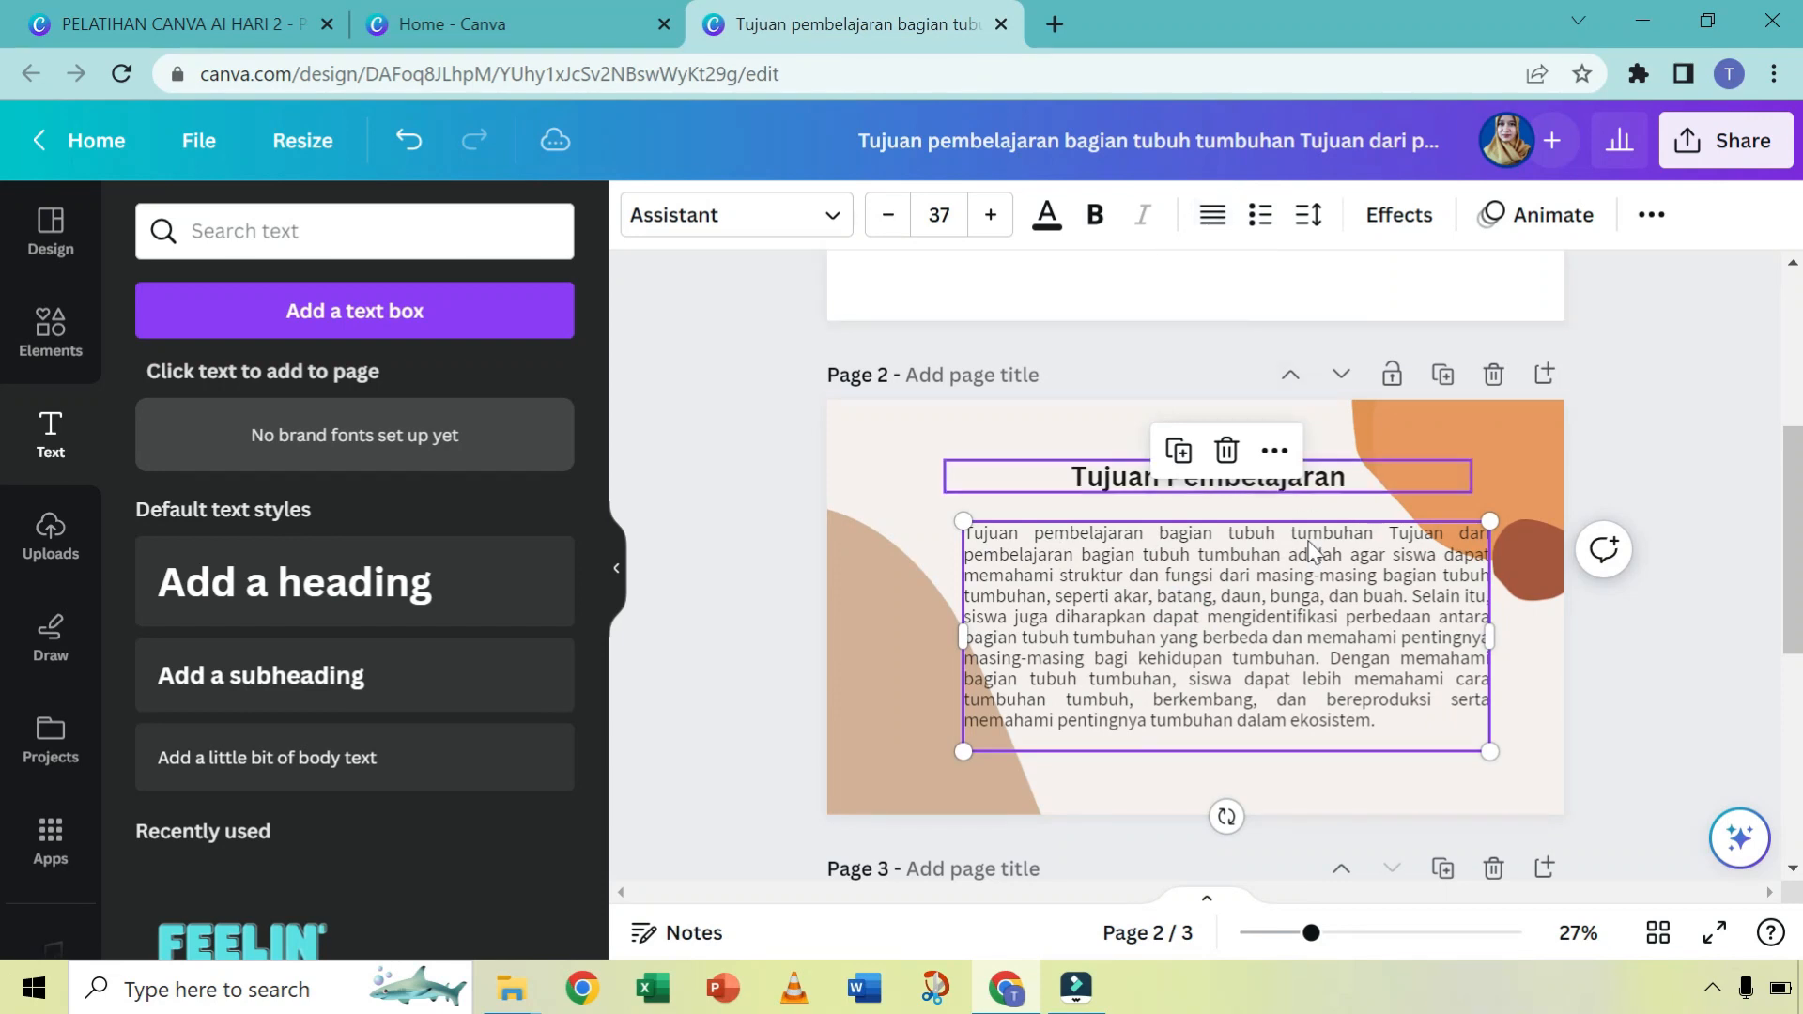
pyautogui.moveTo(1270, 740); pyautogui.dragTo(1242, 733)
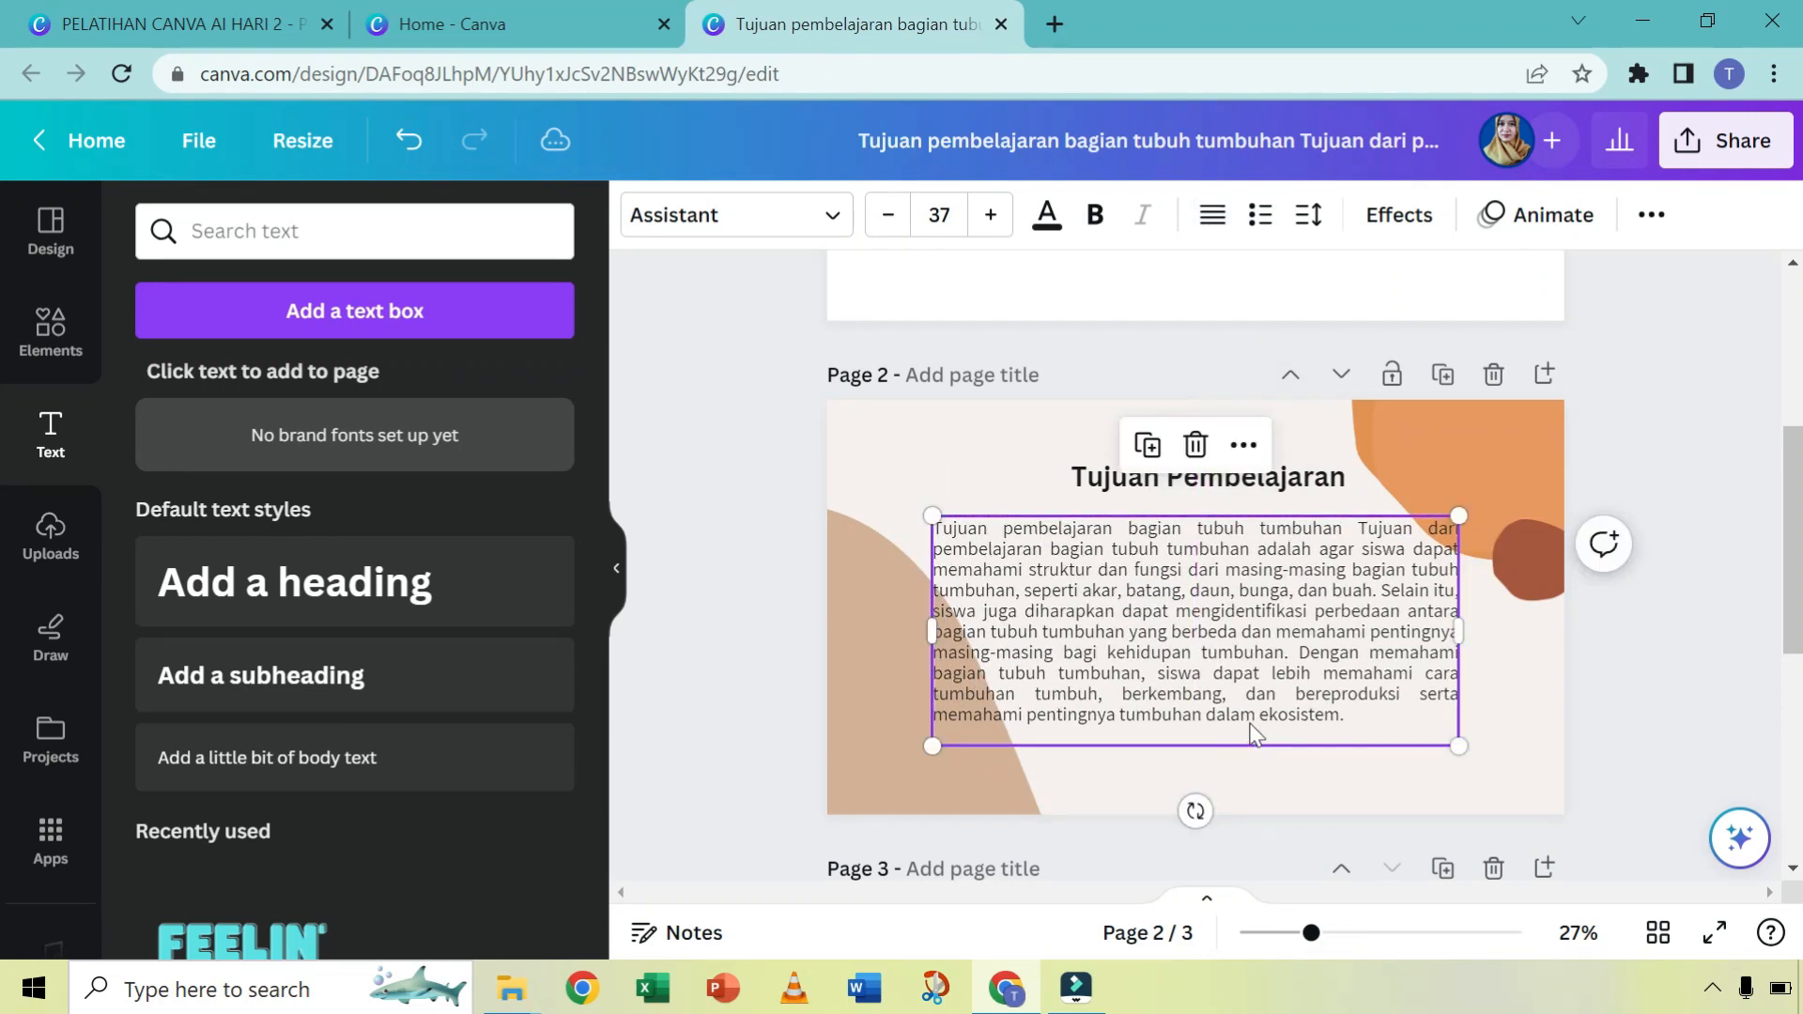
# Step: Delete the duplicated opening phrase "Tujuan pembelajaran bagian tubuh tumbuhan" and all text from "Selain itu" onward in page 2's paragraph
pyautogui.doubleClick(1118, 569)
pyautogui.click(1202, 554)
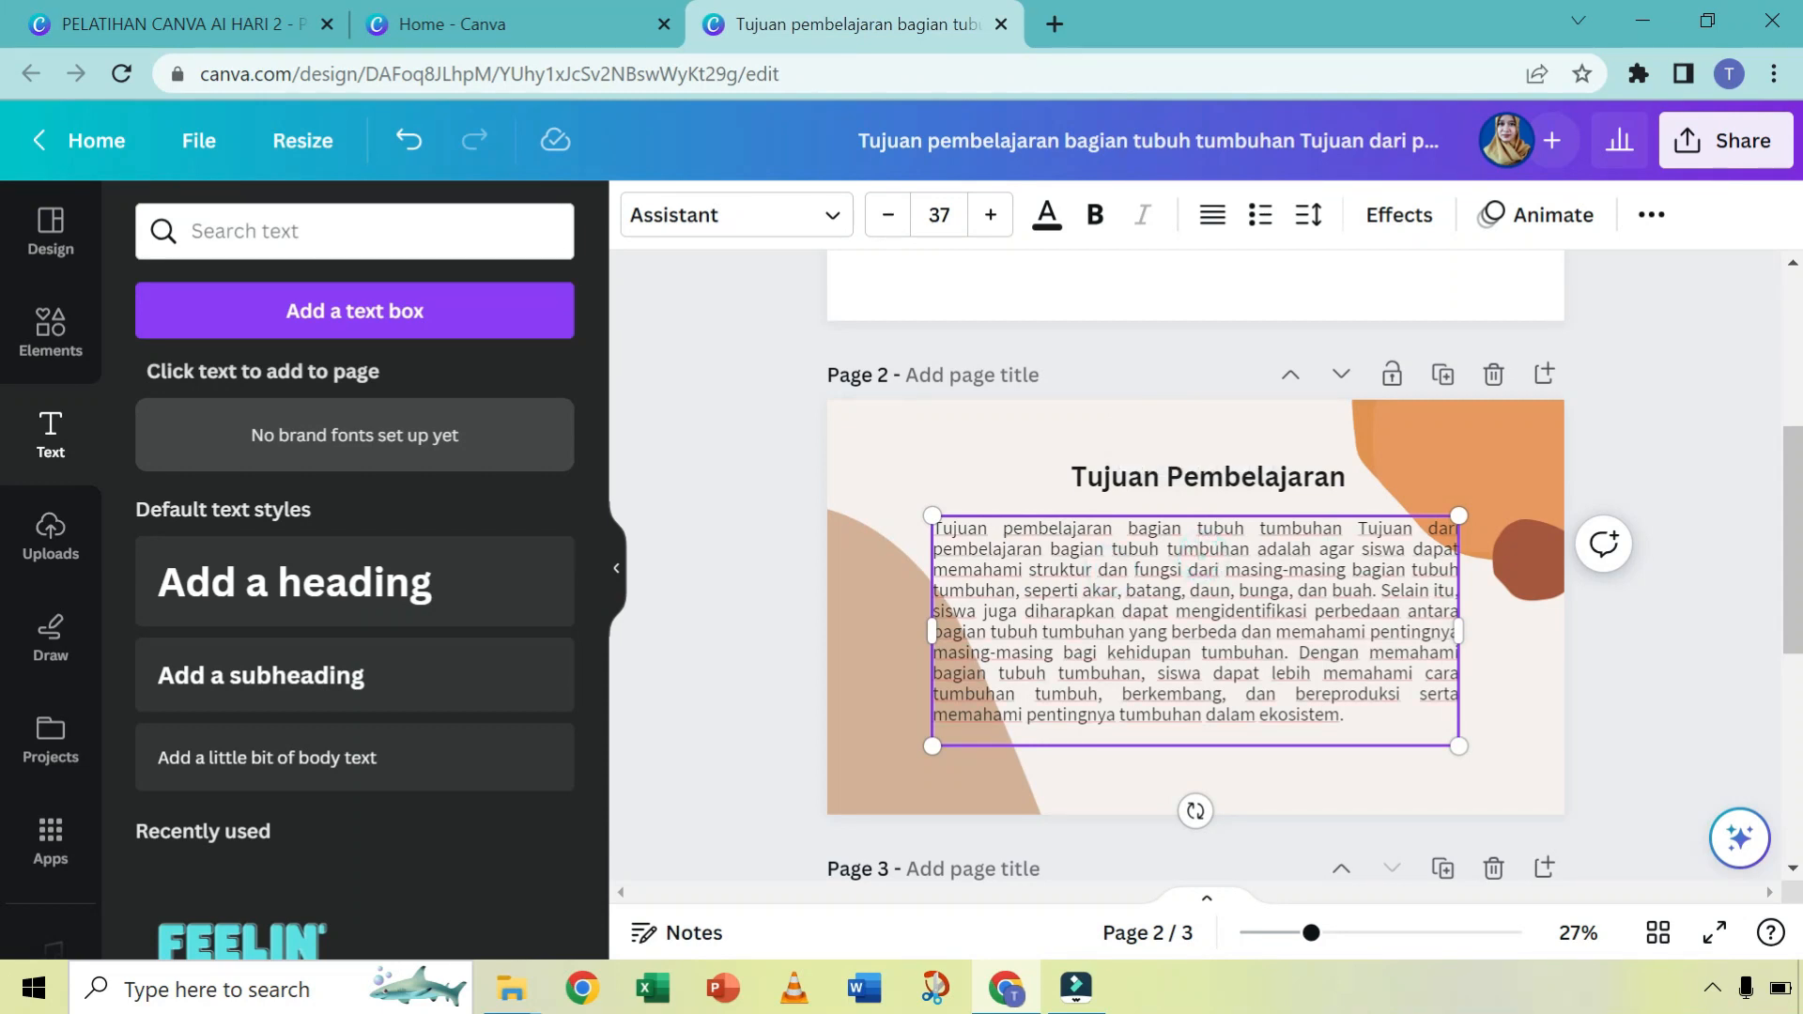
pyautogui.moveTo(1358, 527); pyautogui.dragTo(942, 527)
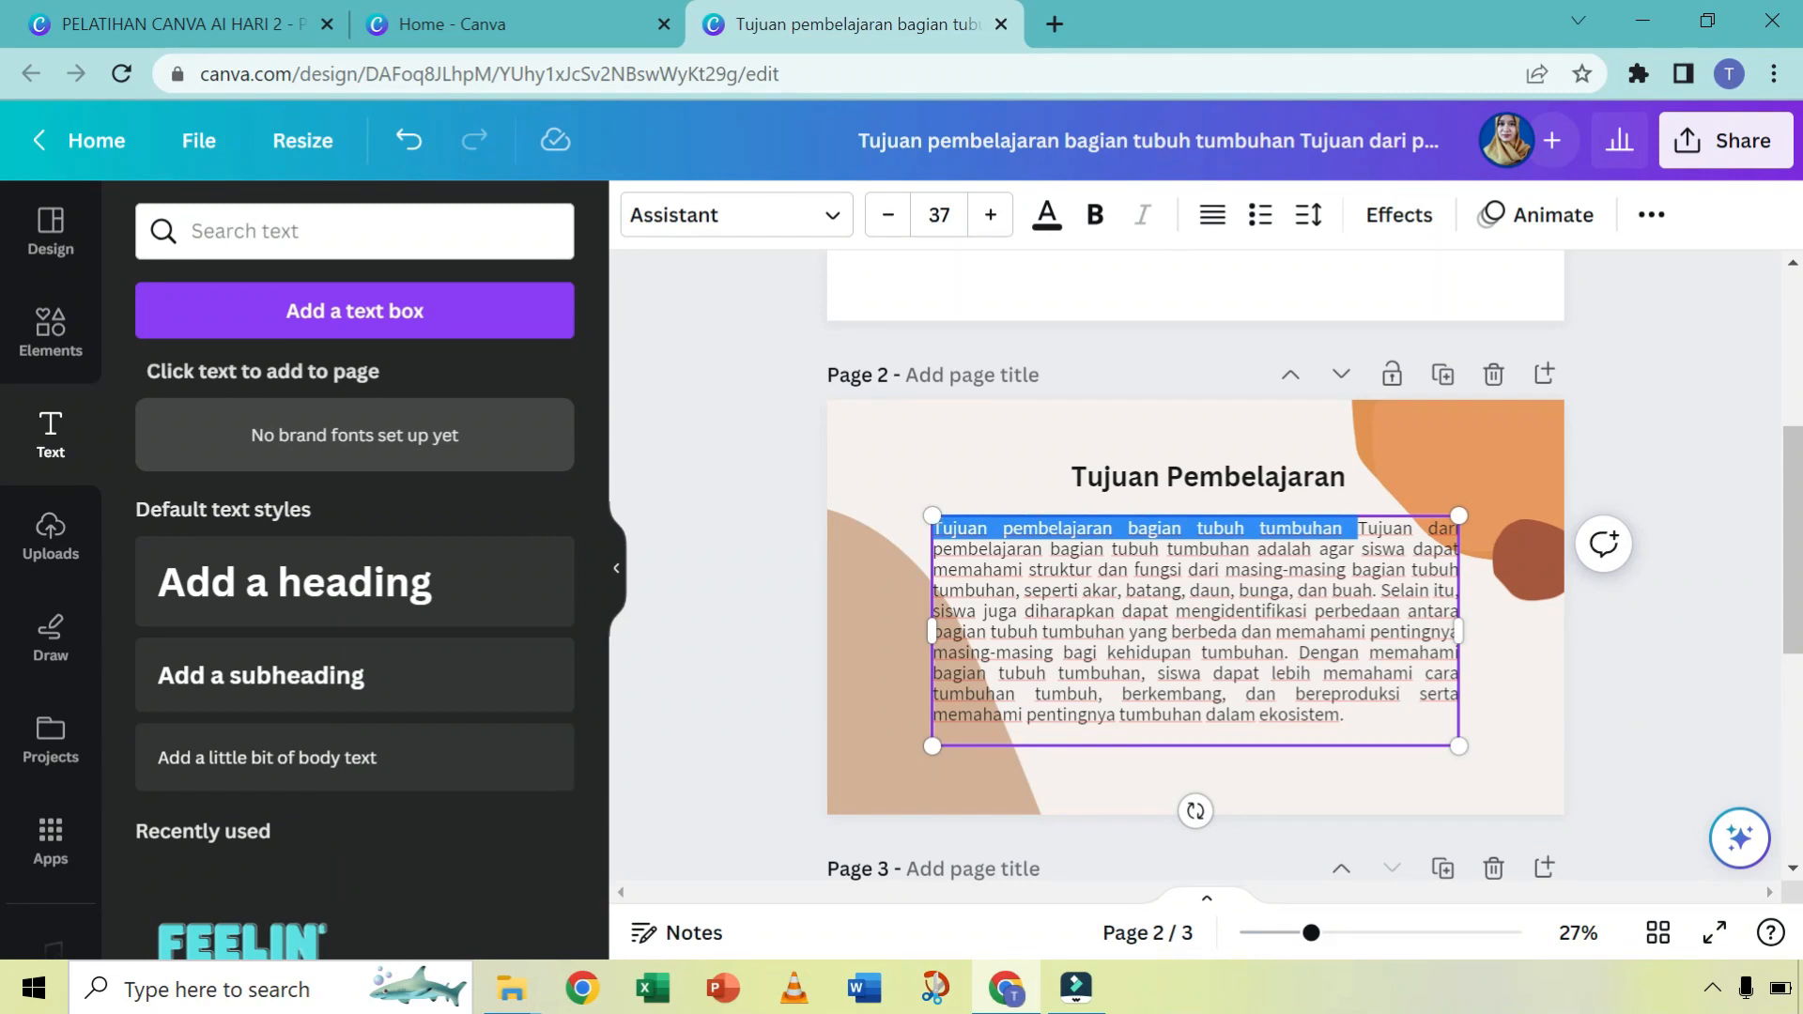
pyautogui.press('BackSpace')
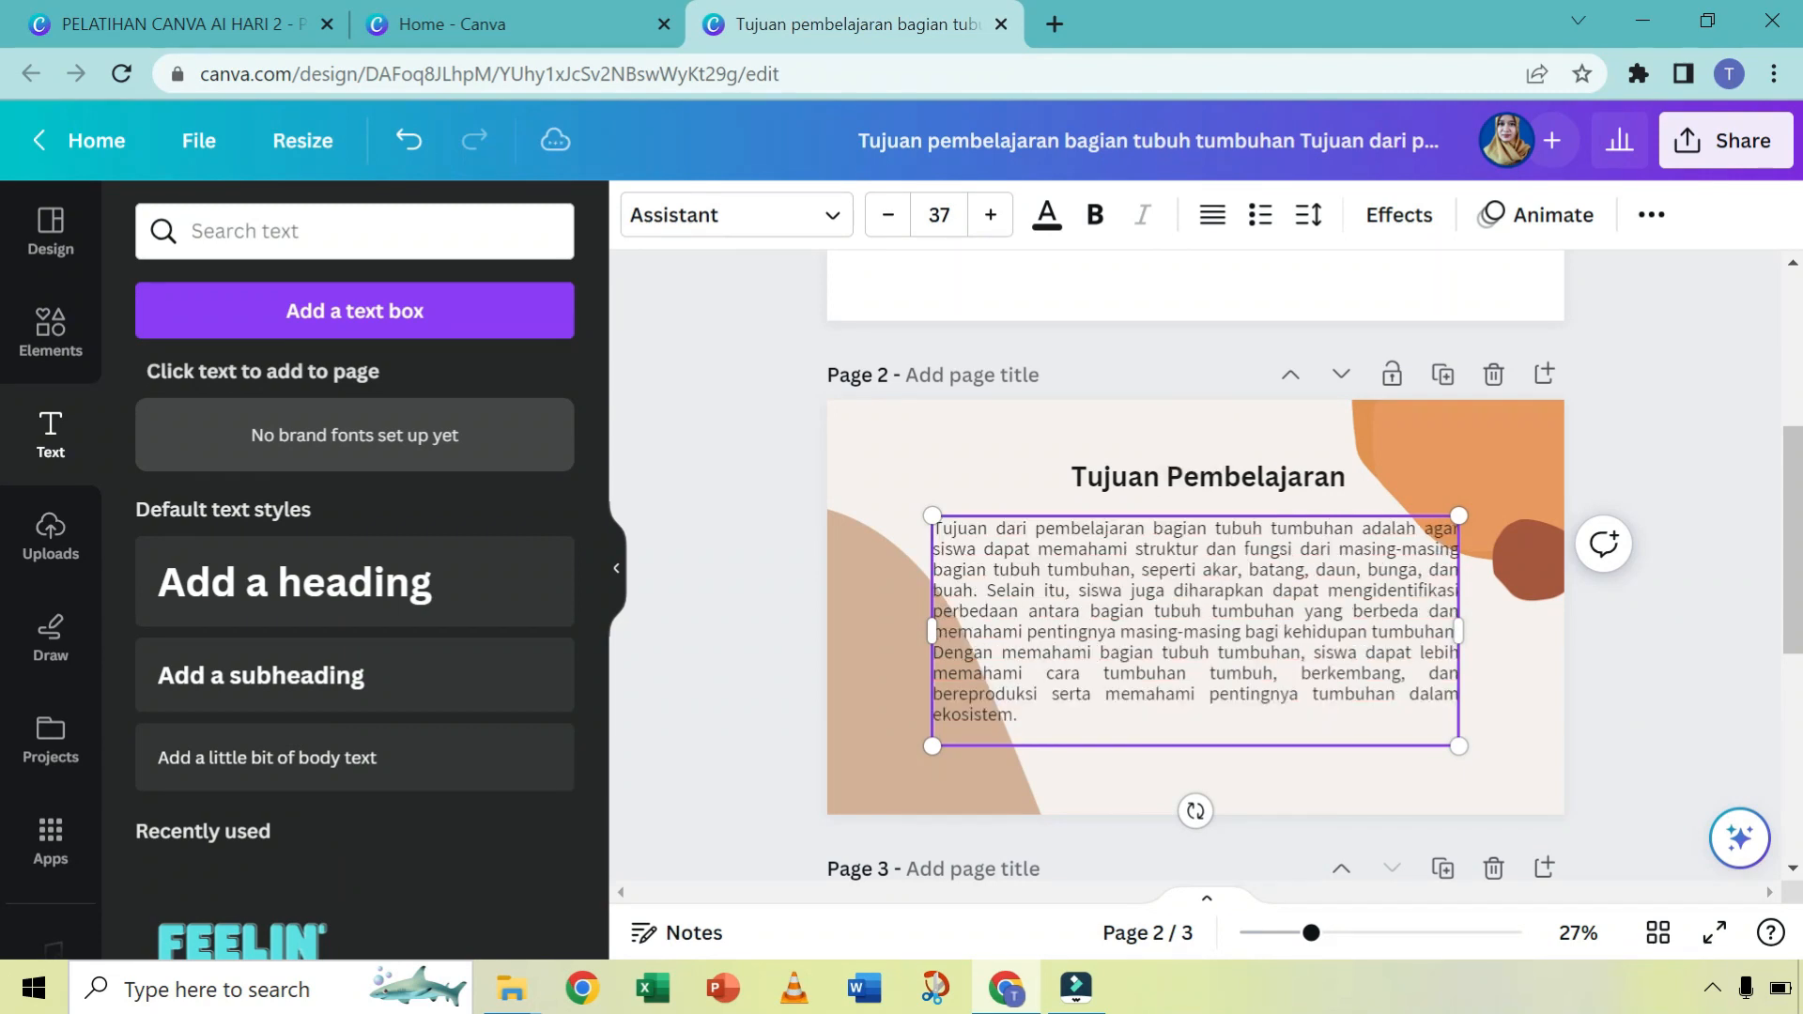
pyautogui.moveTo(1018, 716); pyautogui.dragTo(986, 591)
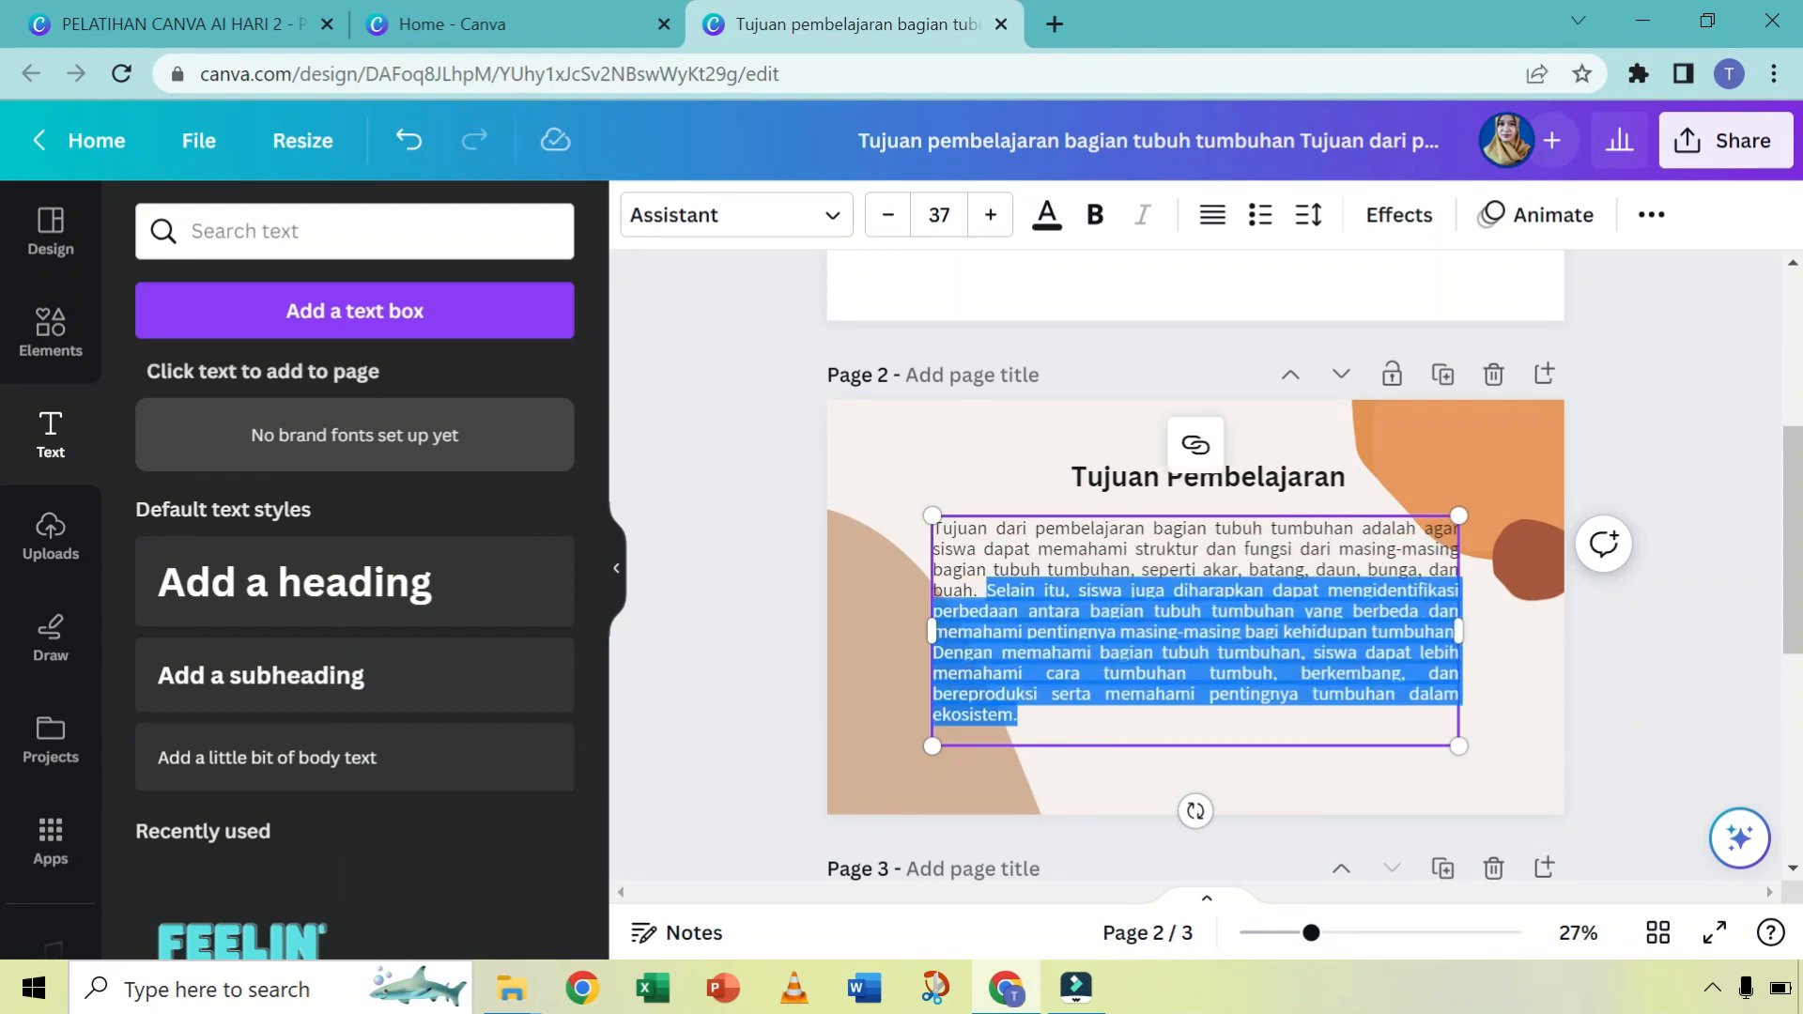
pyautogui.press('BackSpace')
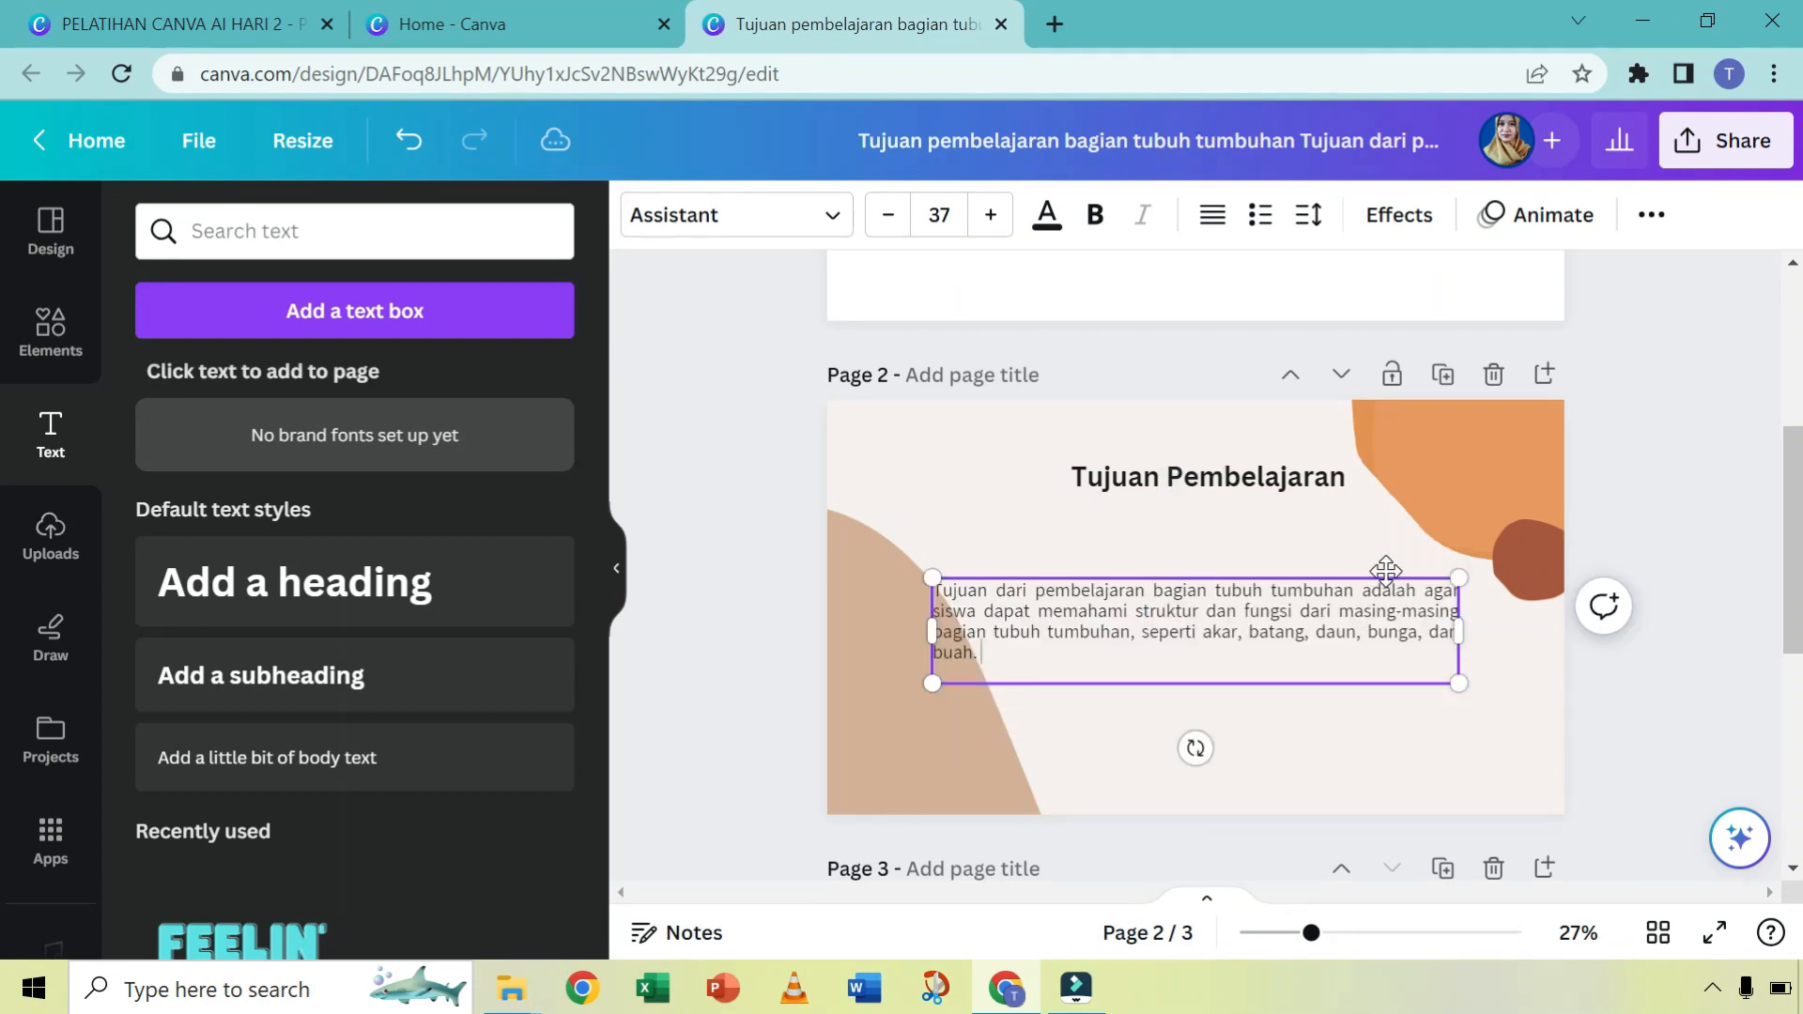
# Step: Increase the shortened paragraph's font size to 50 and deselect its text box
pyautogui.click(991, 215)
pyautogui.click(991, 215)
pyautogui.click(991, 215)
pyautogui.click(990, 215)
pyautogui.click(991, 215)
pyautogui.click(991, 215)
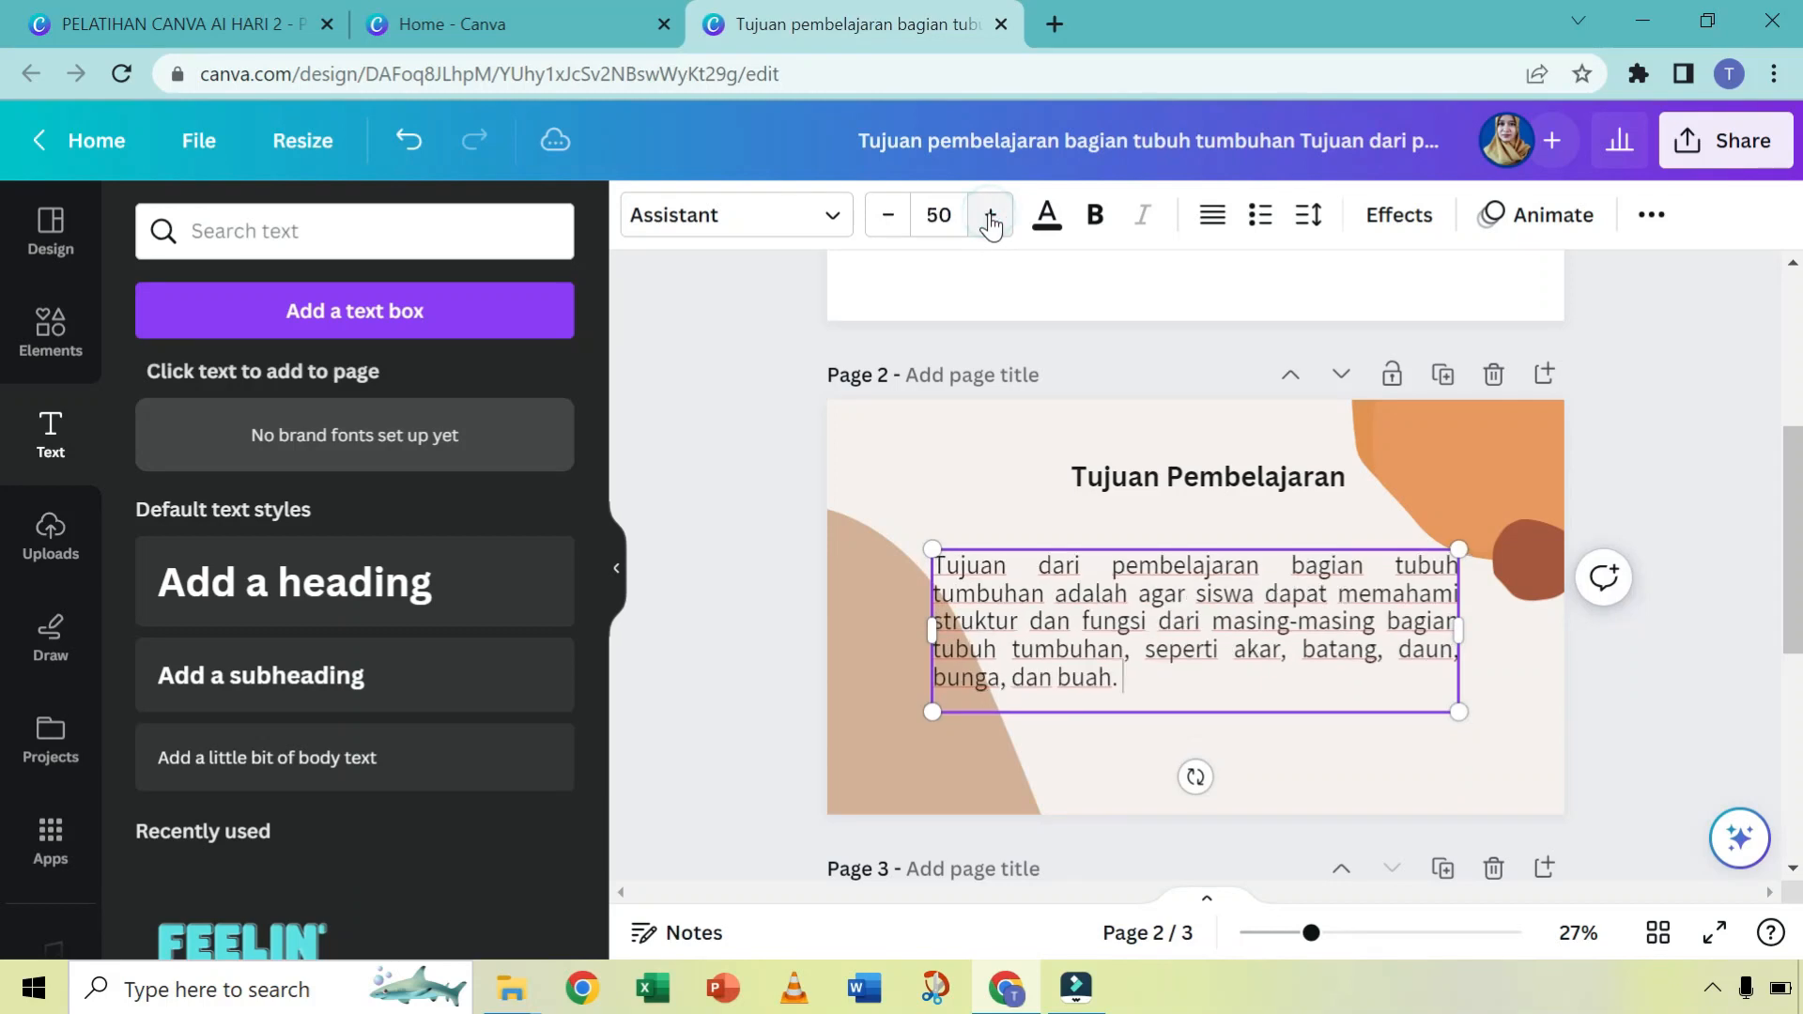
pyautogui.click(1367, 730)
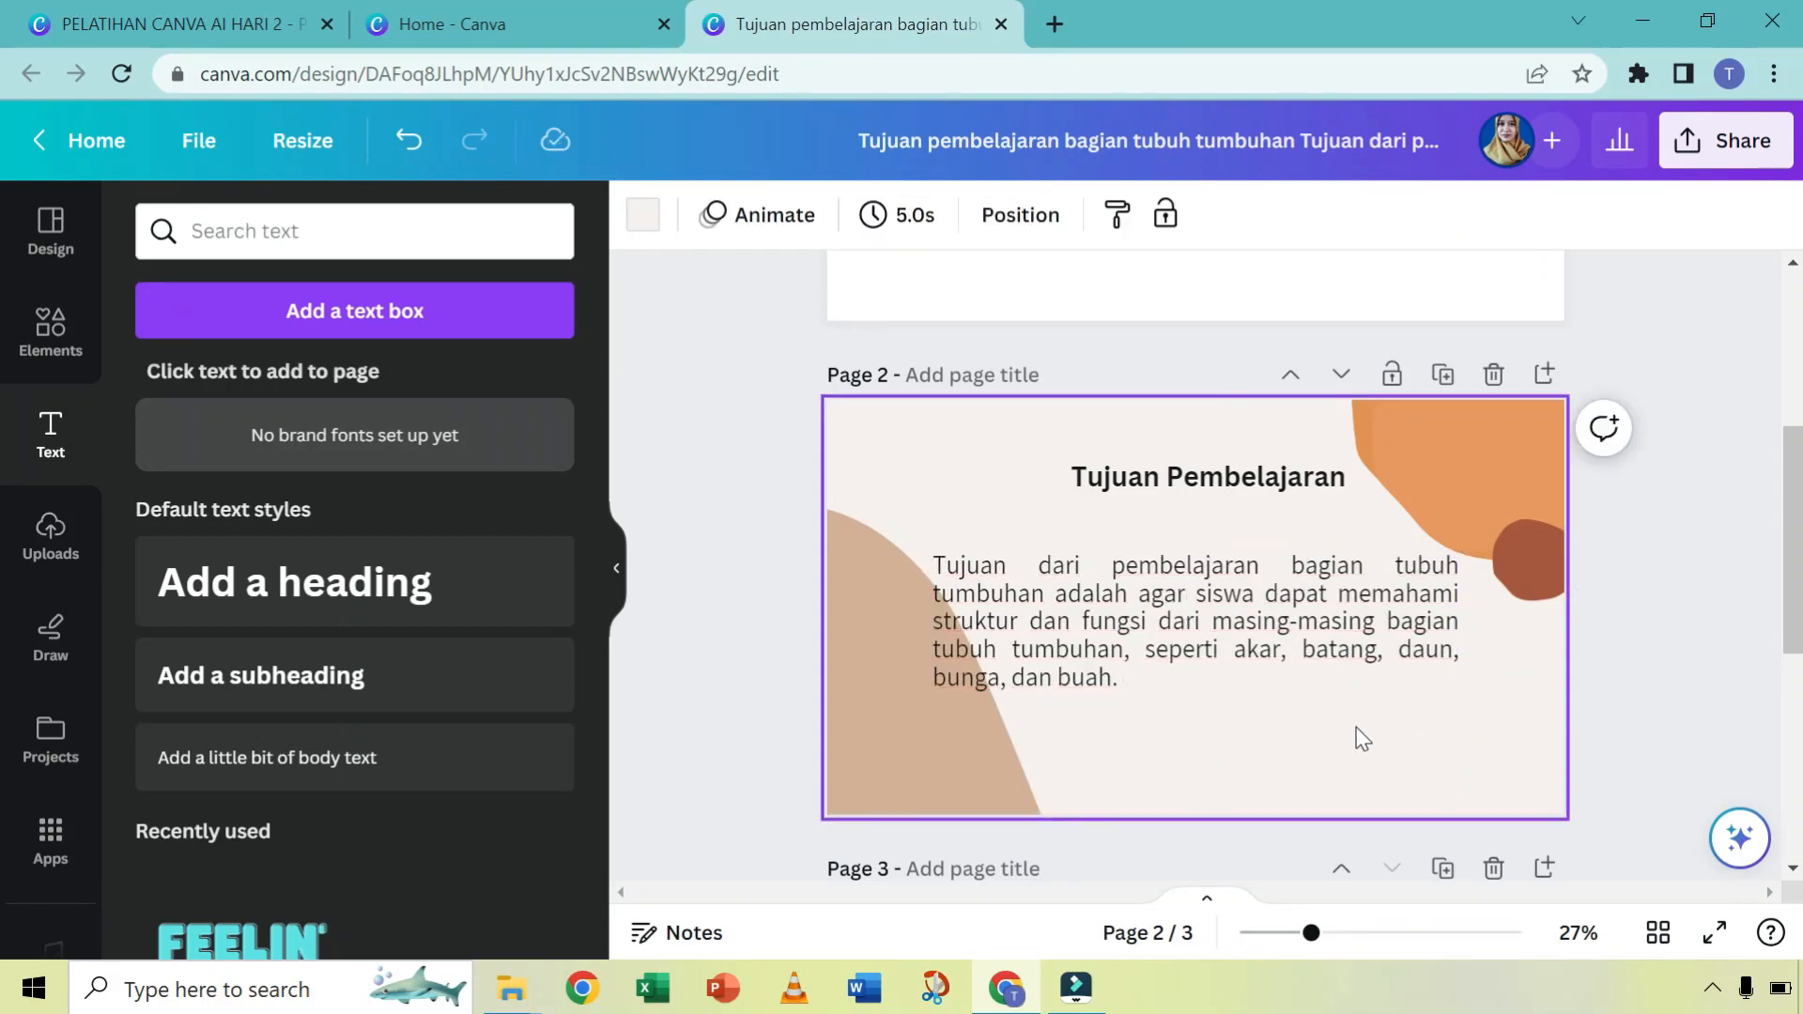
# Step: View the Magic Write slide (page 35) of "PELATIHAN CANVA AI HARI 2" in full screen, and return to the learning-objectives design
pyautogui.click(207, 9)
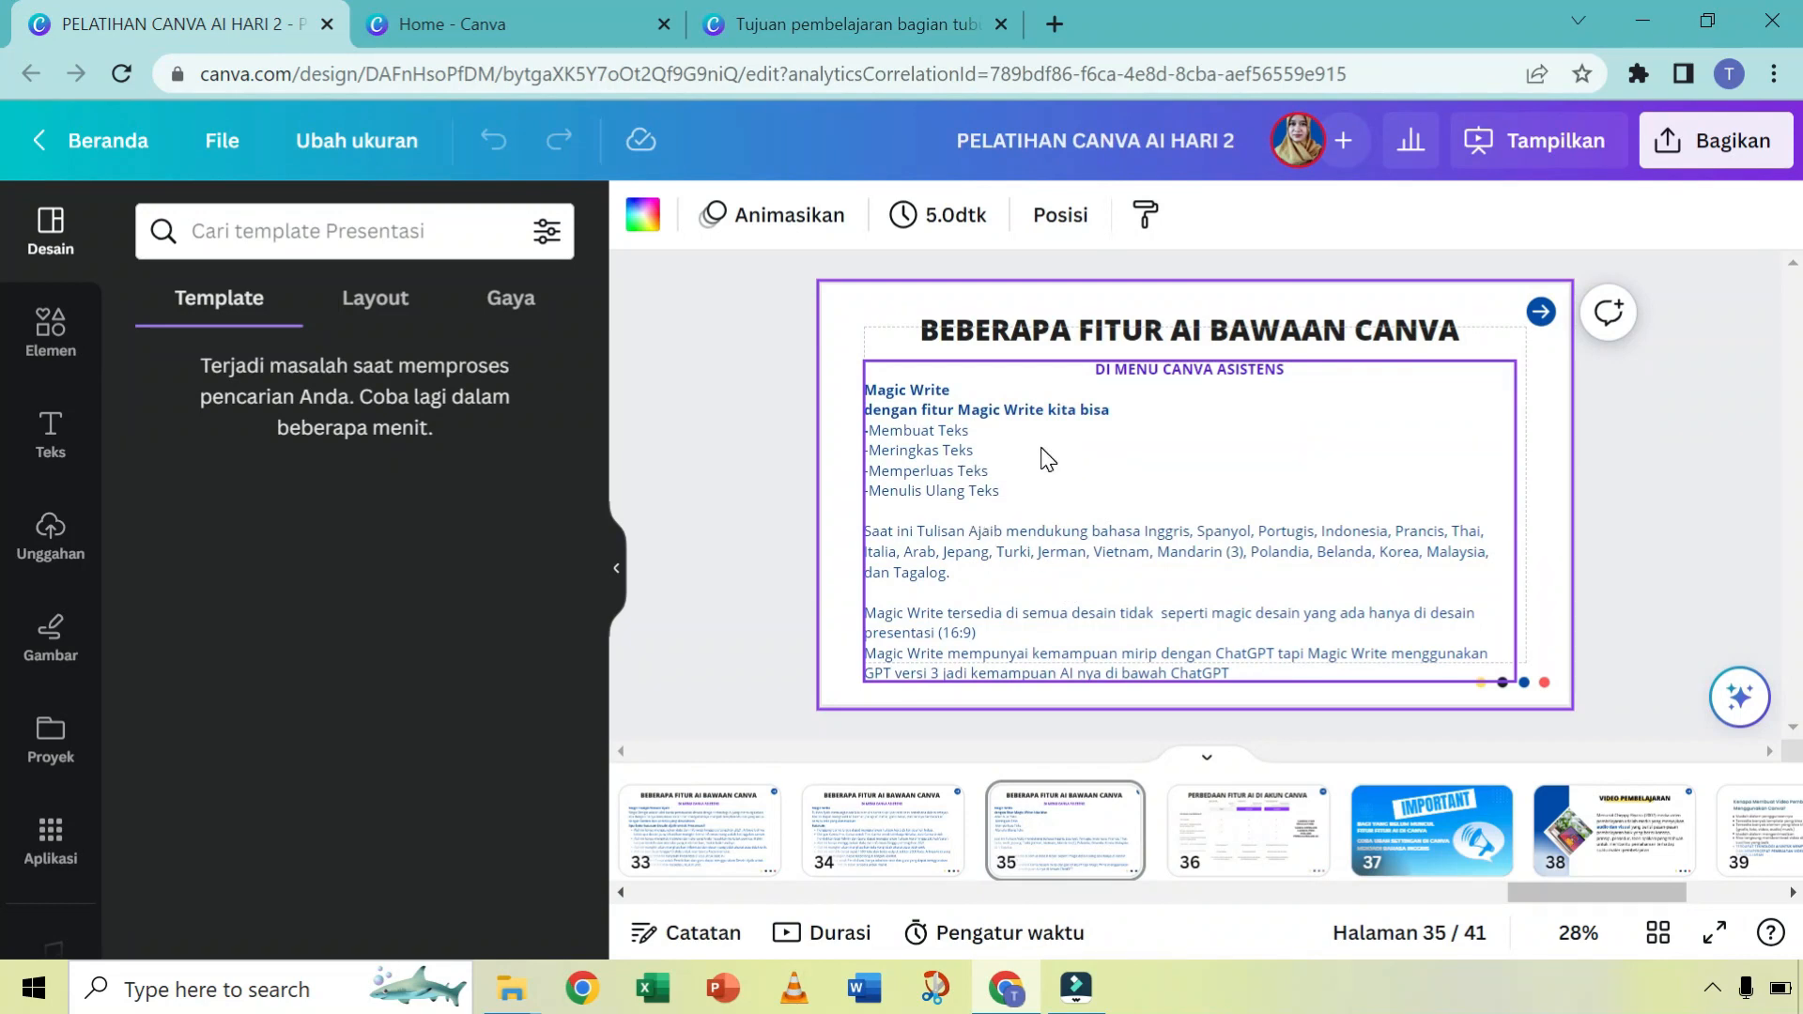
pyautogui.click(1713, 933)
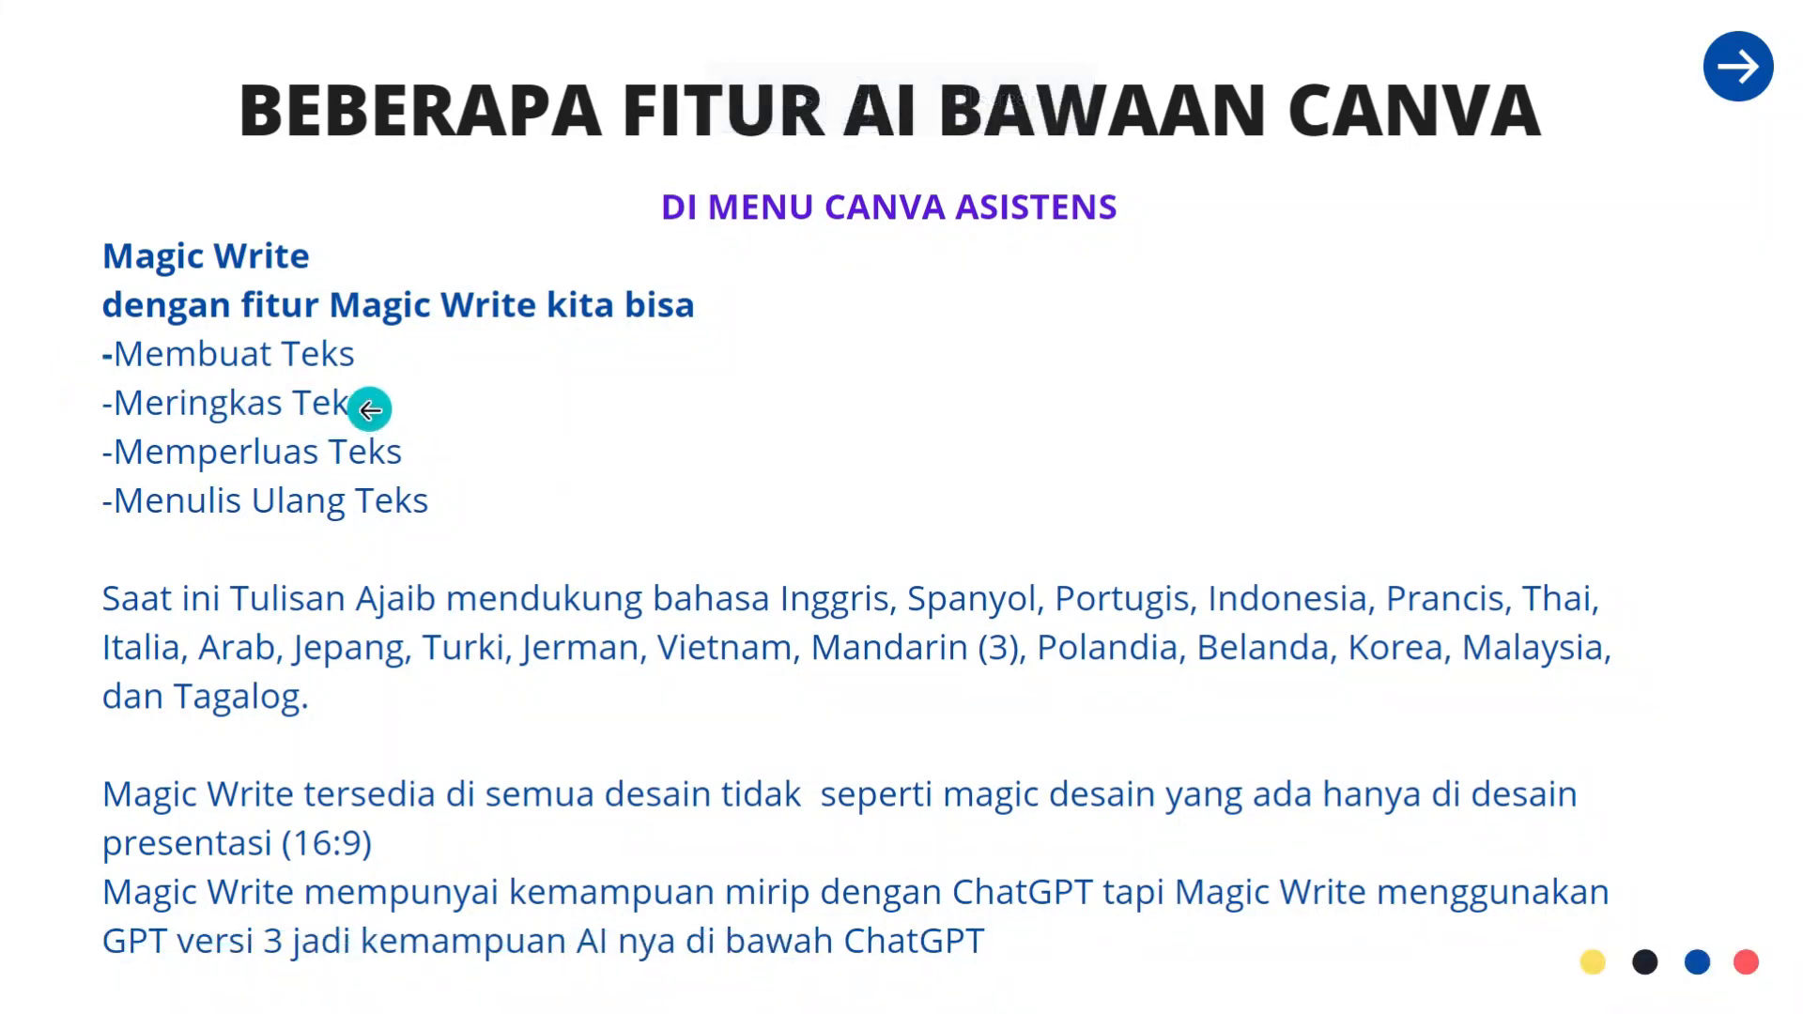
pyautogui.press('Escape')
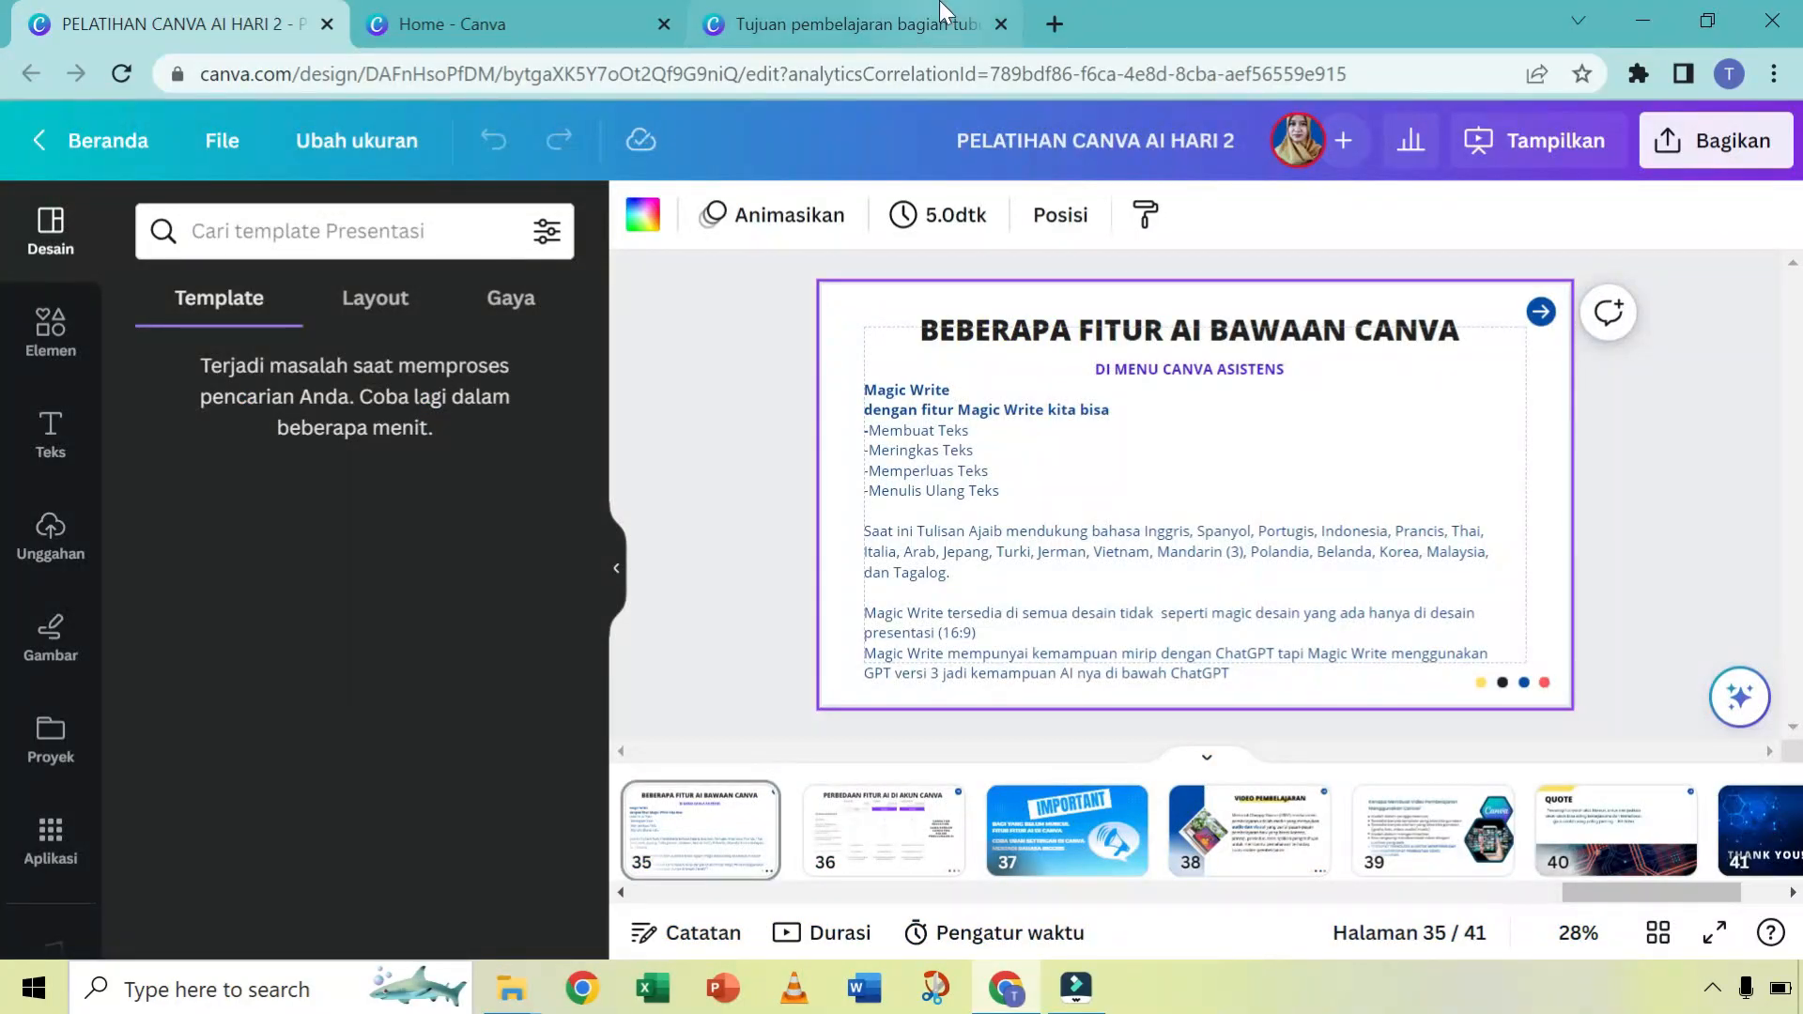
pyautogui.click(932, 6)
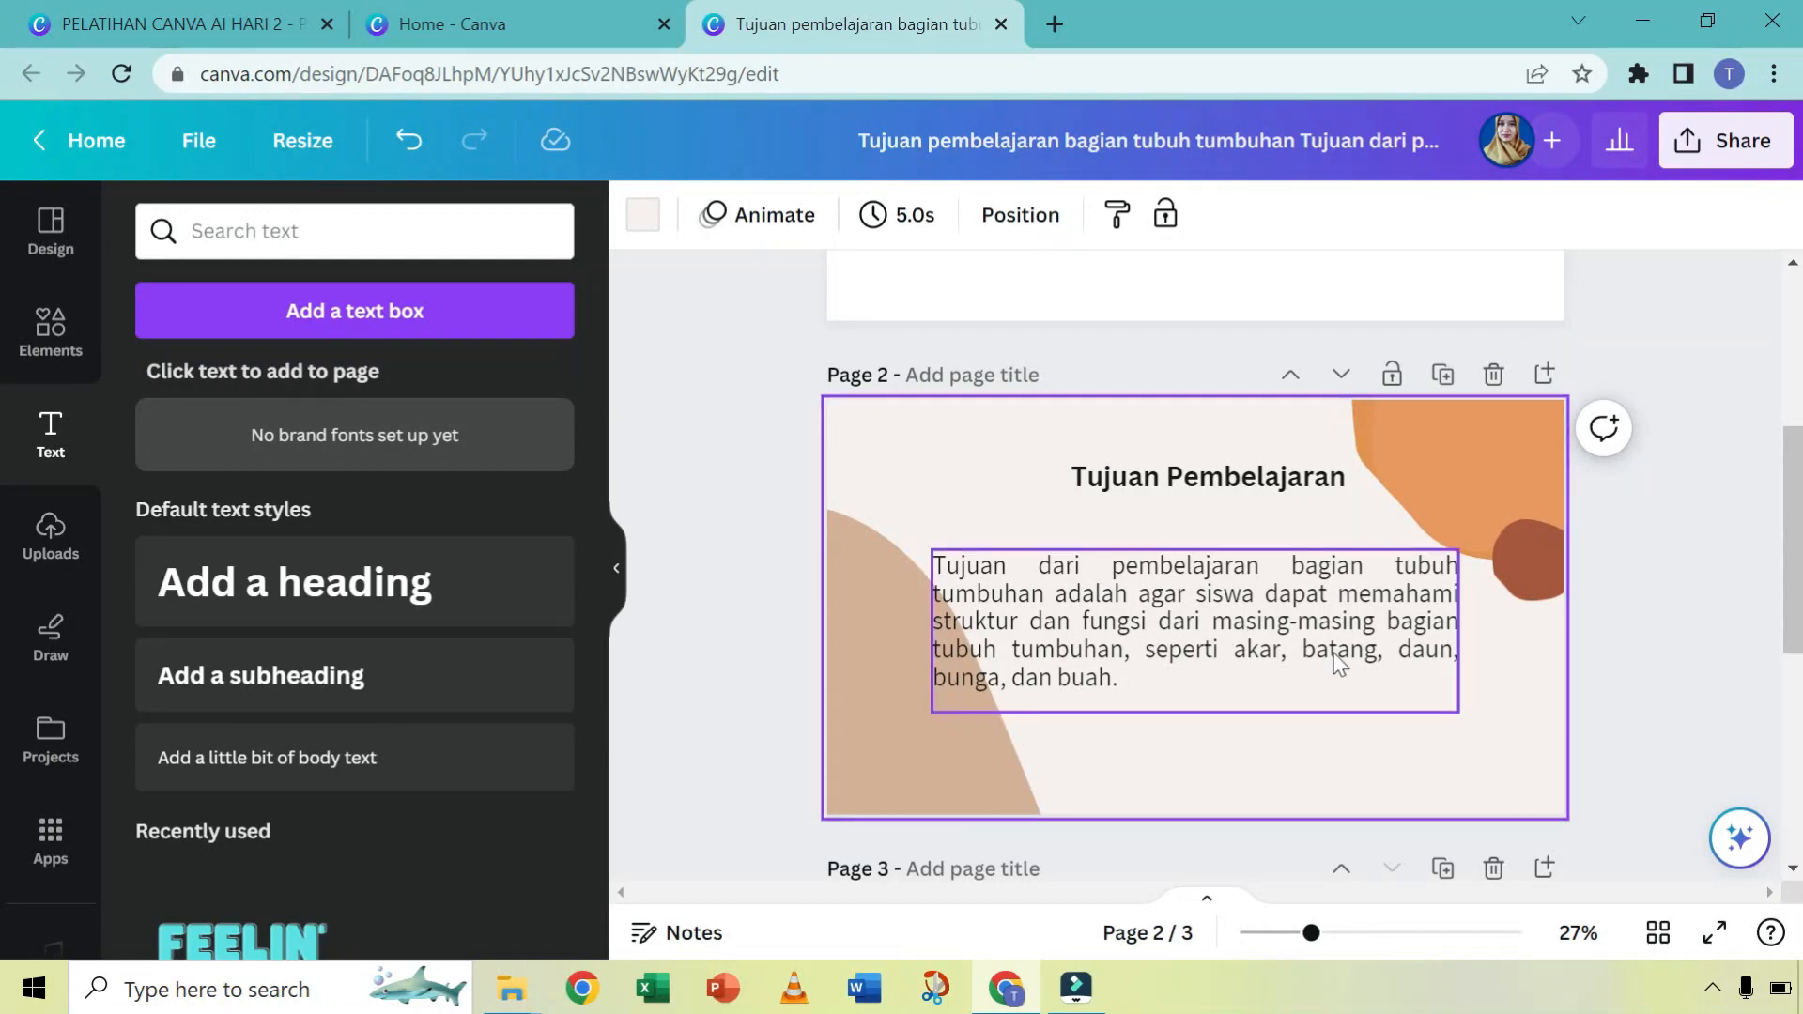
# Step: Delete the blank first page above the "Tujuan Pembelajaran" page
pyautogui.scroll(1, 1344, 472)
pyautogui.scroll(5, 1345, 474)
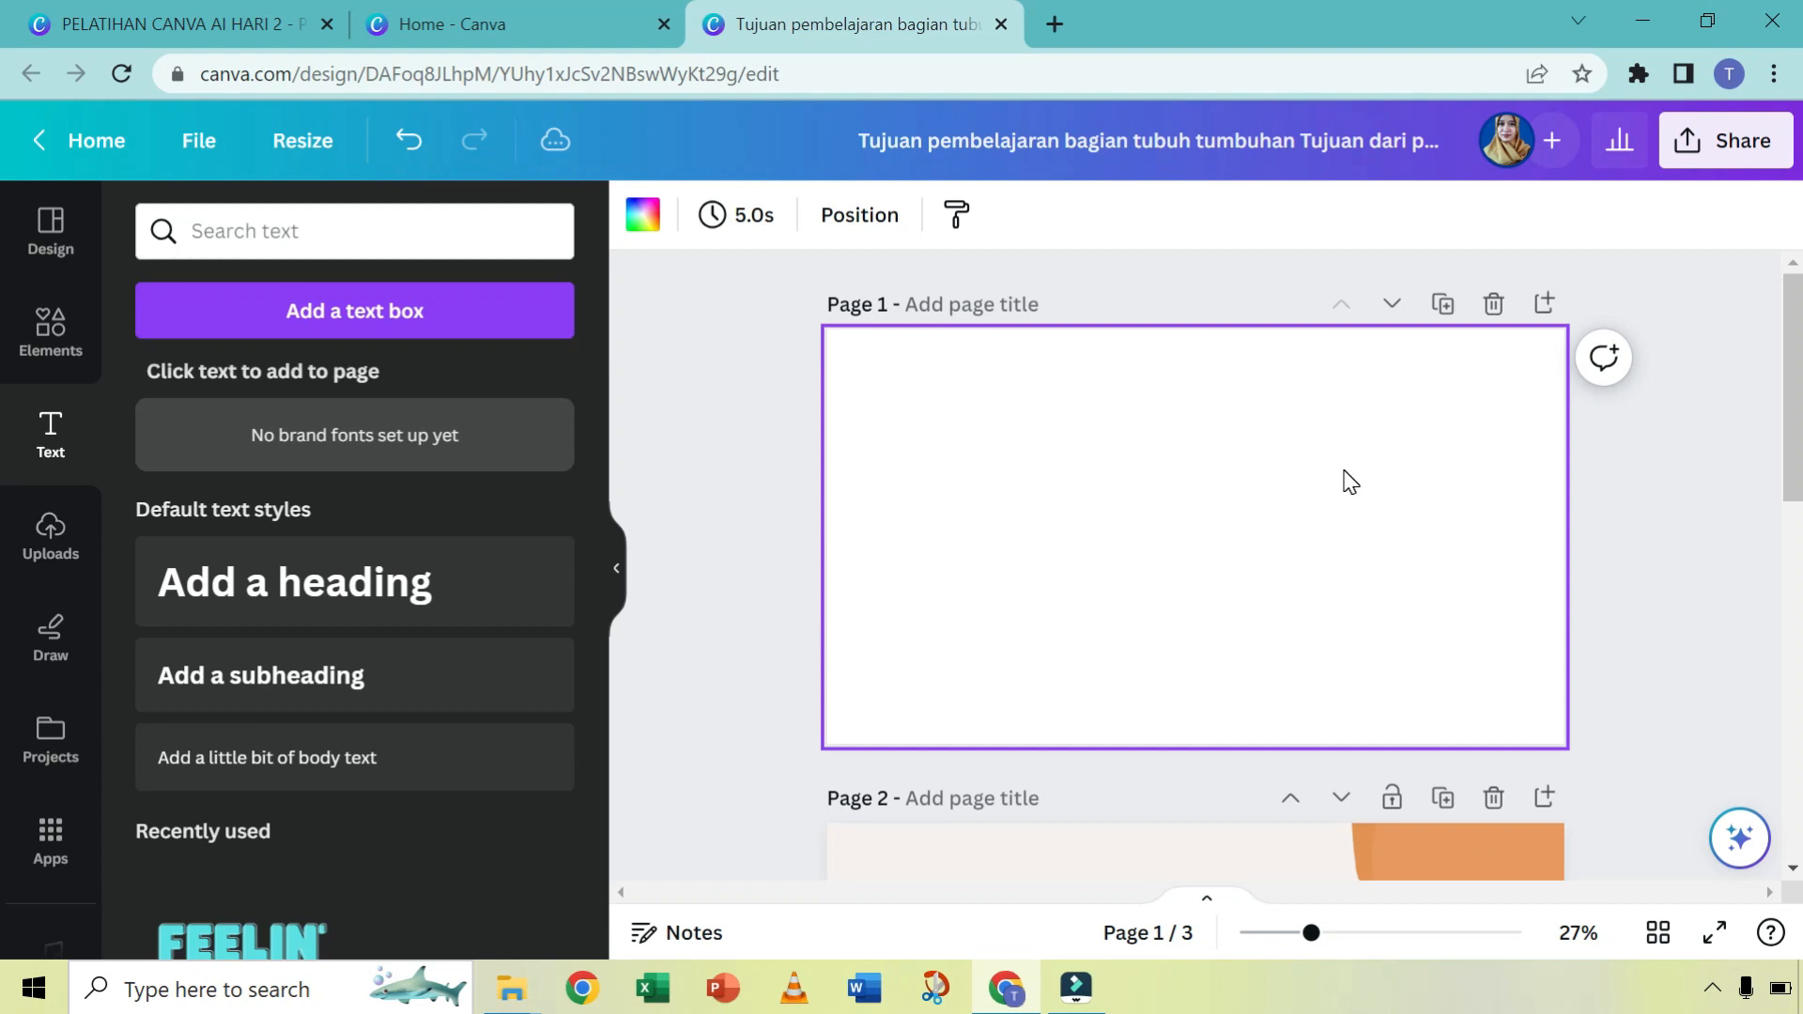
pyautogui.scroll(-3, 1409, 516)
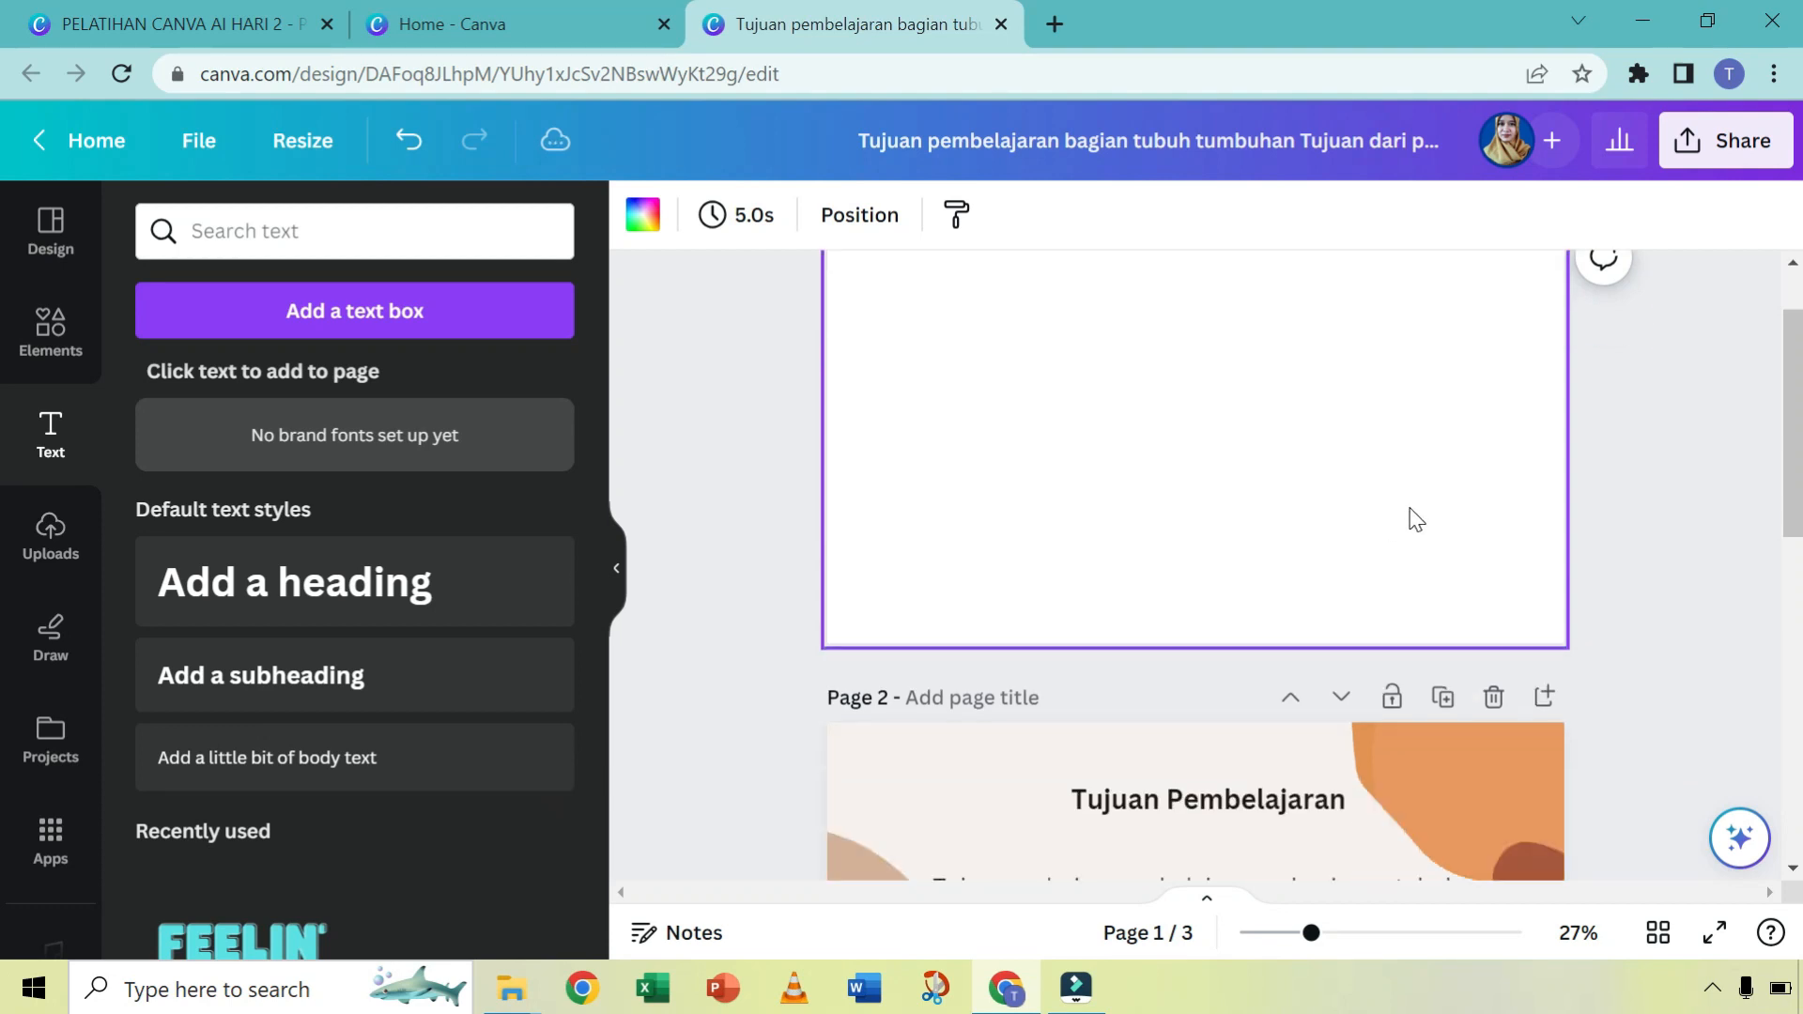
pyautogui.scroll(3, 1416, 520)
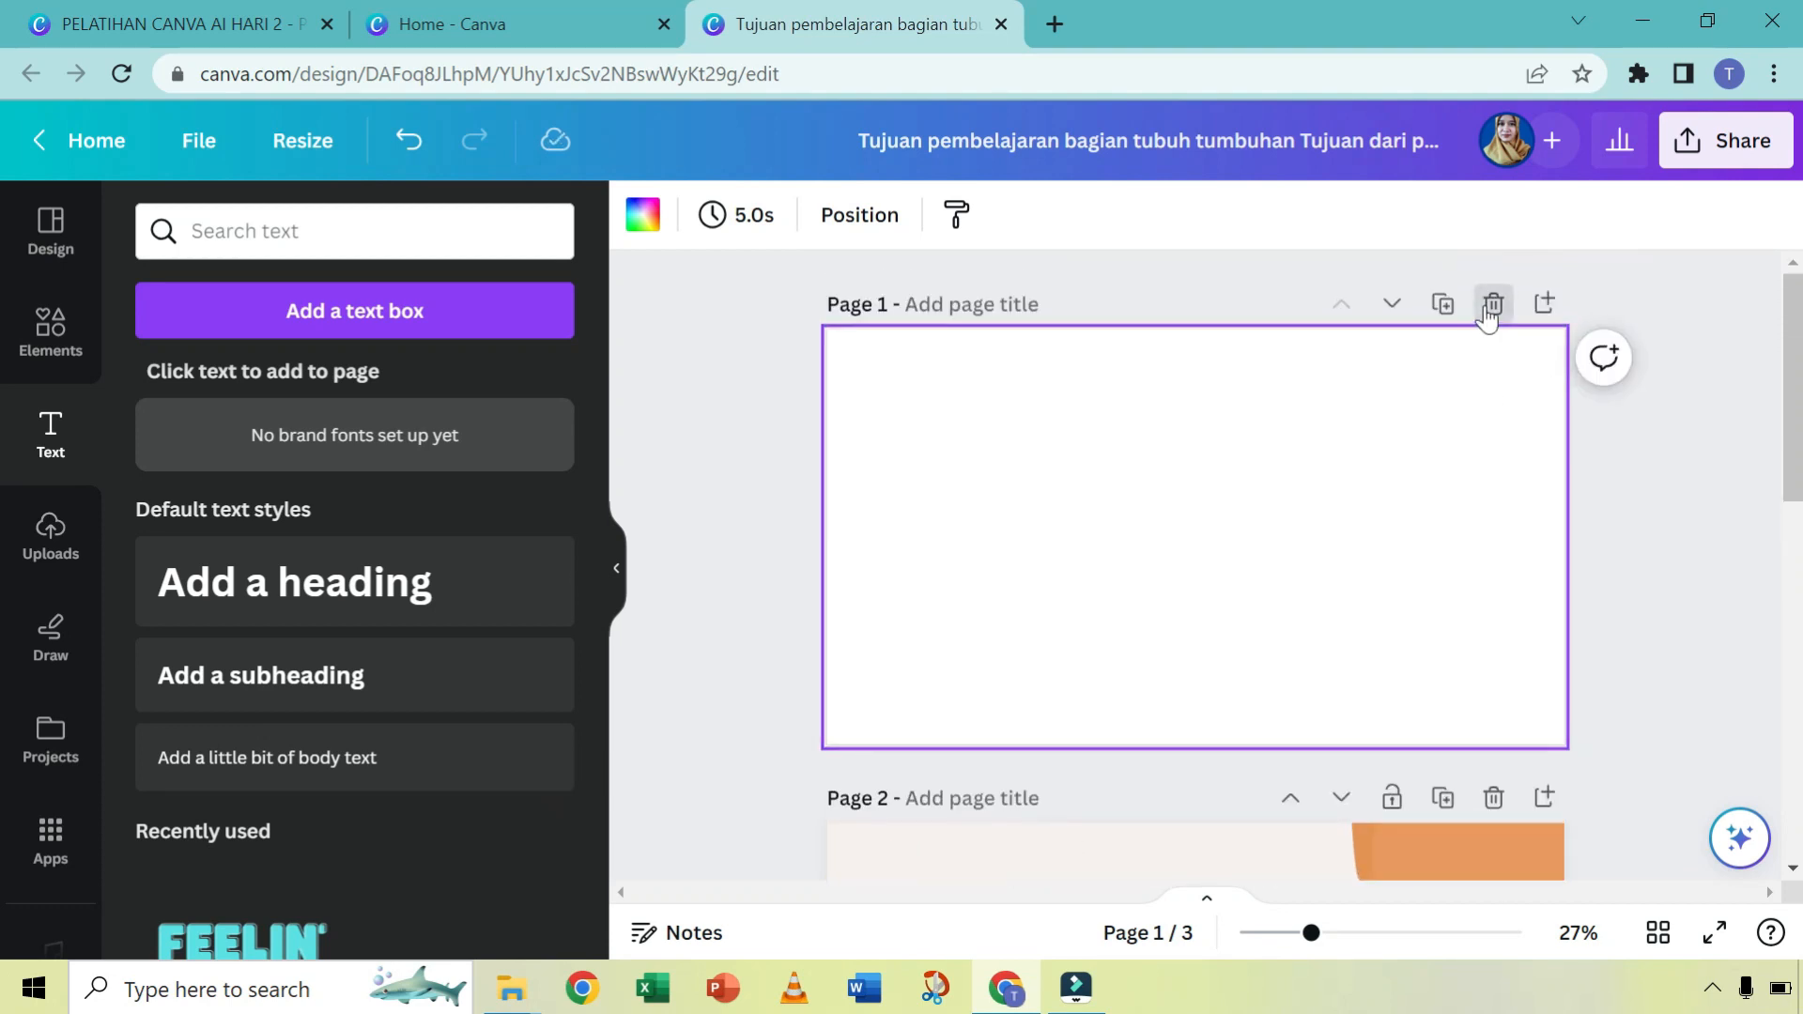
pyautogui.click(1493, 303)
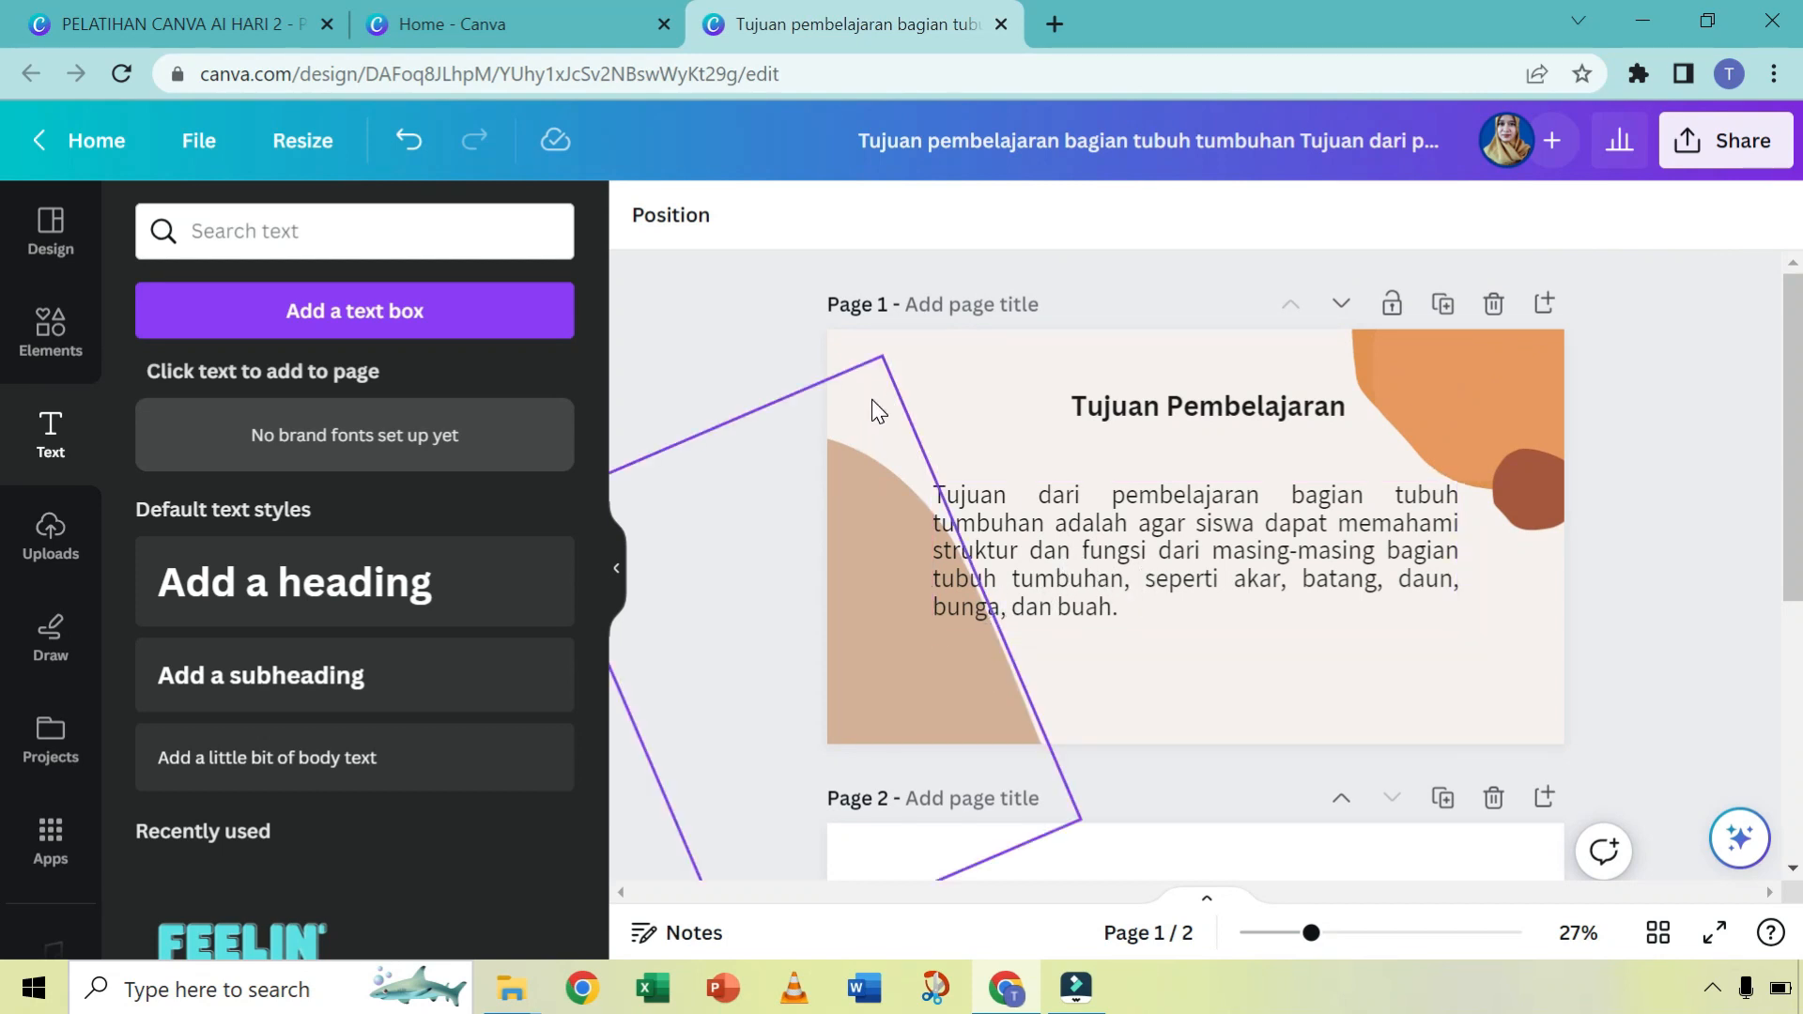
pyautogui.click(971, 346)
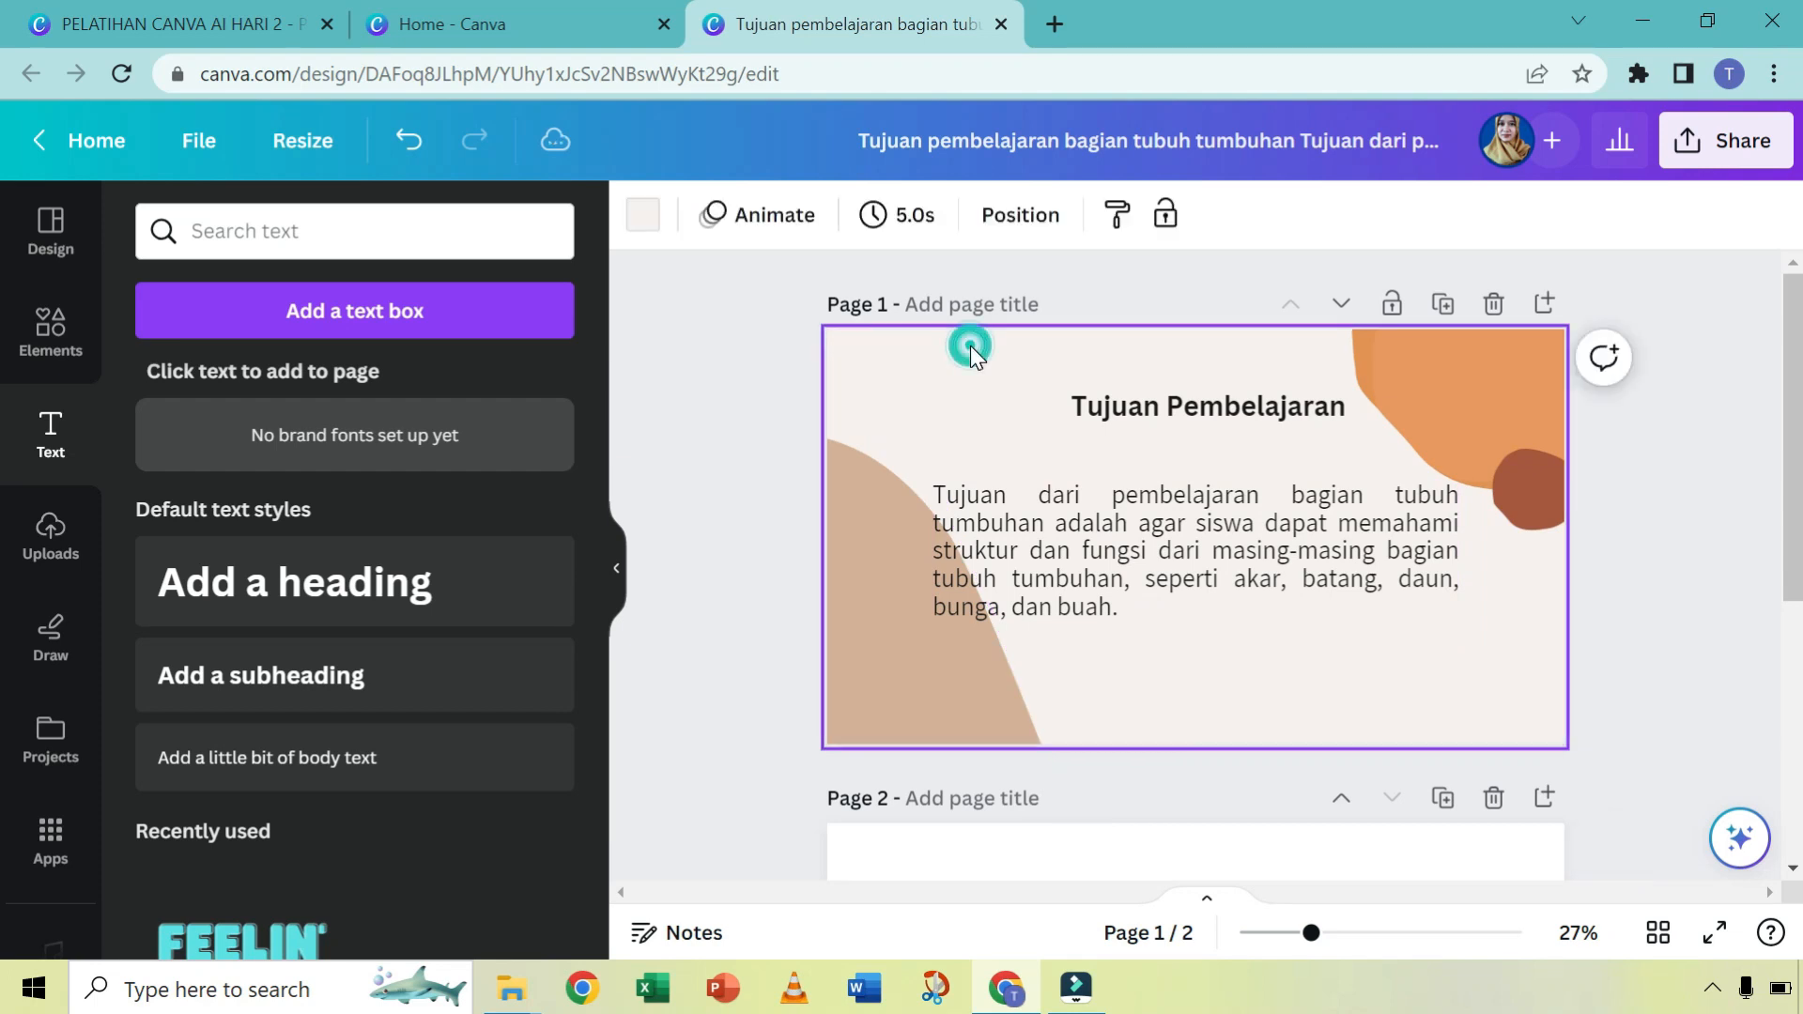
# Step: Summarize the paragraph under "Tujuan Pembelajaran" on page 1 with Magic Write
pyautogui.click(1754, 832)
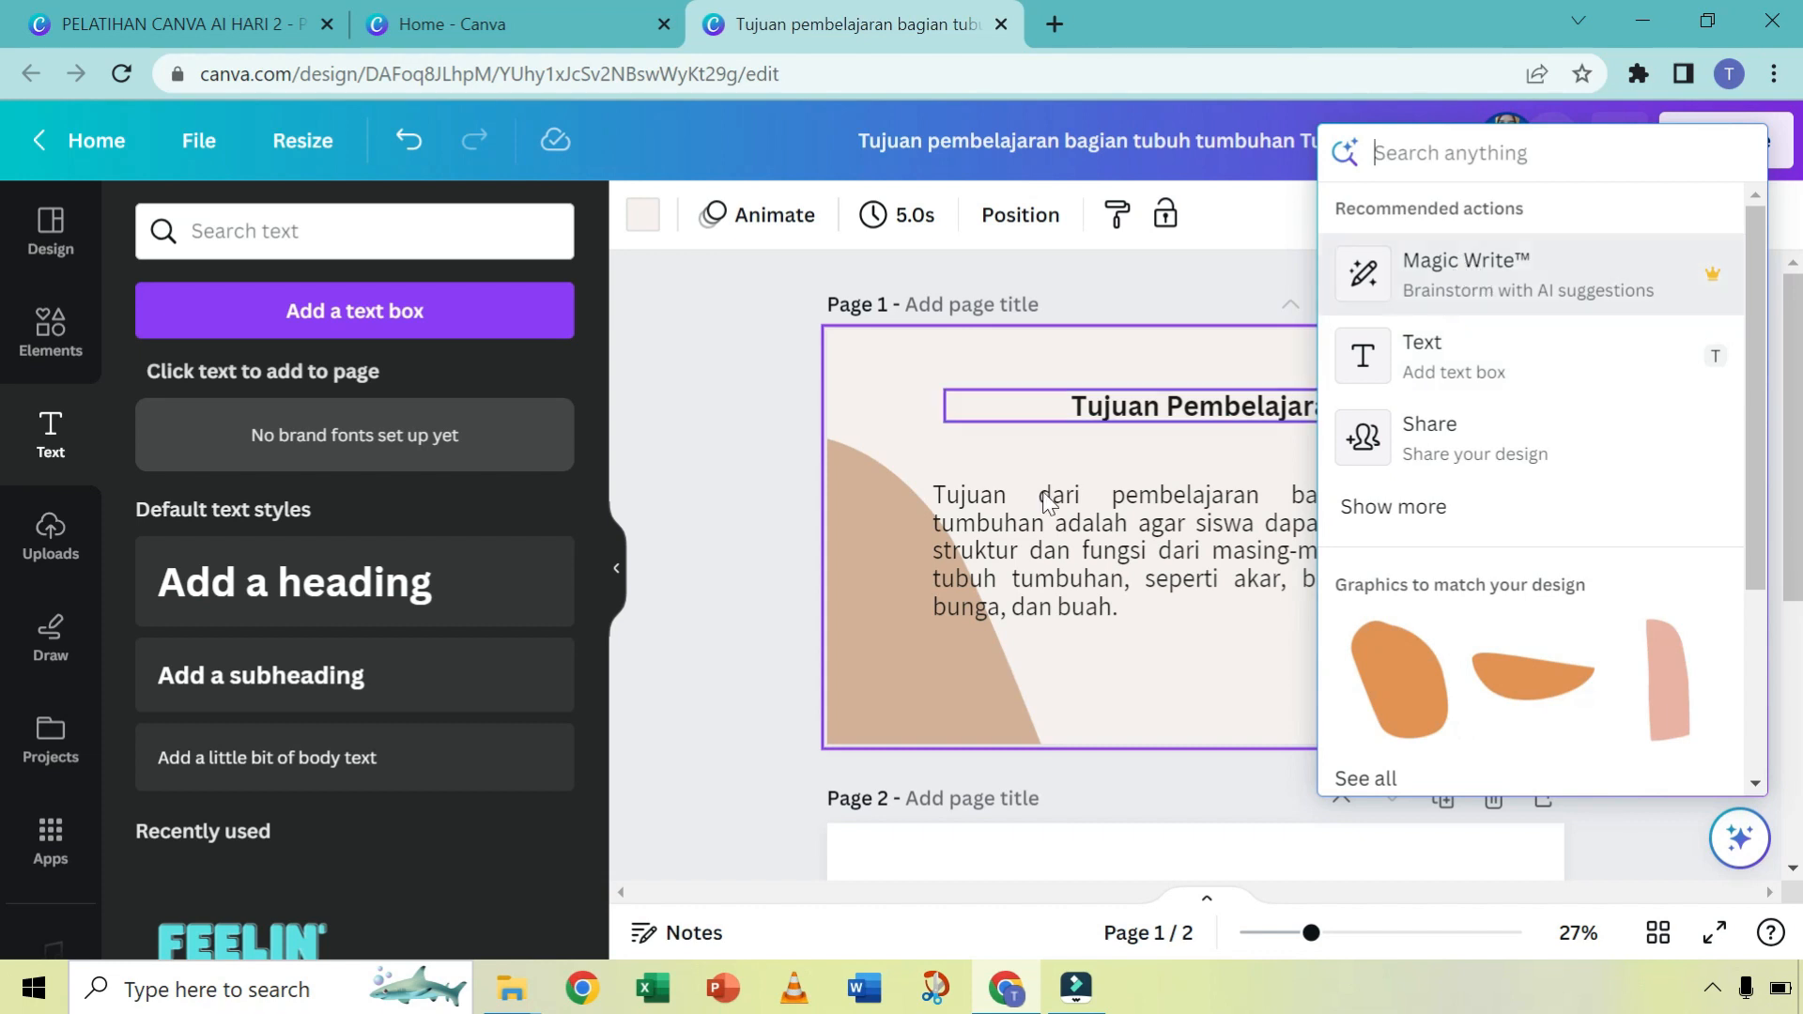
pyautogui.click(986, 540)
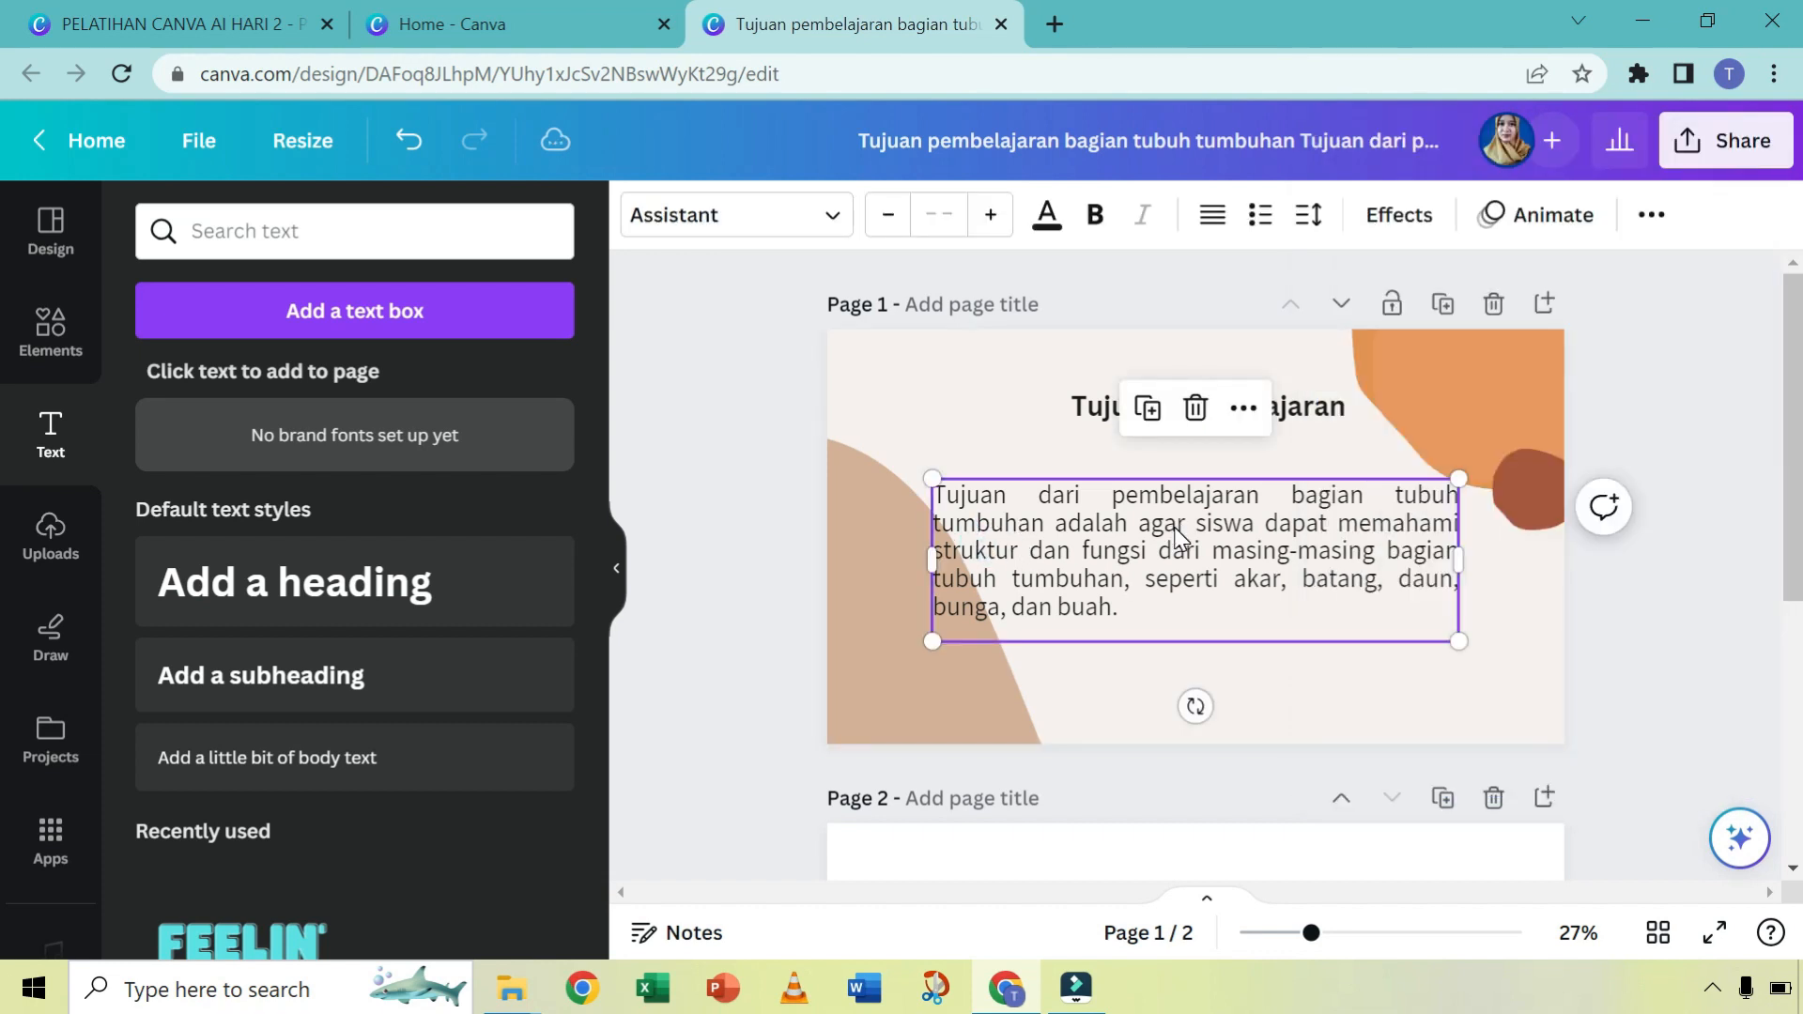
pyautogui.click(1737, 850)
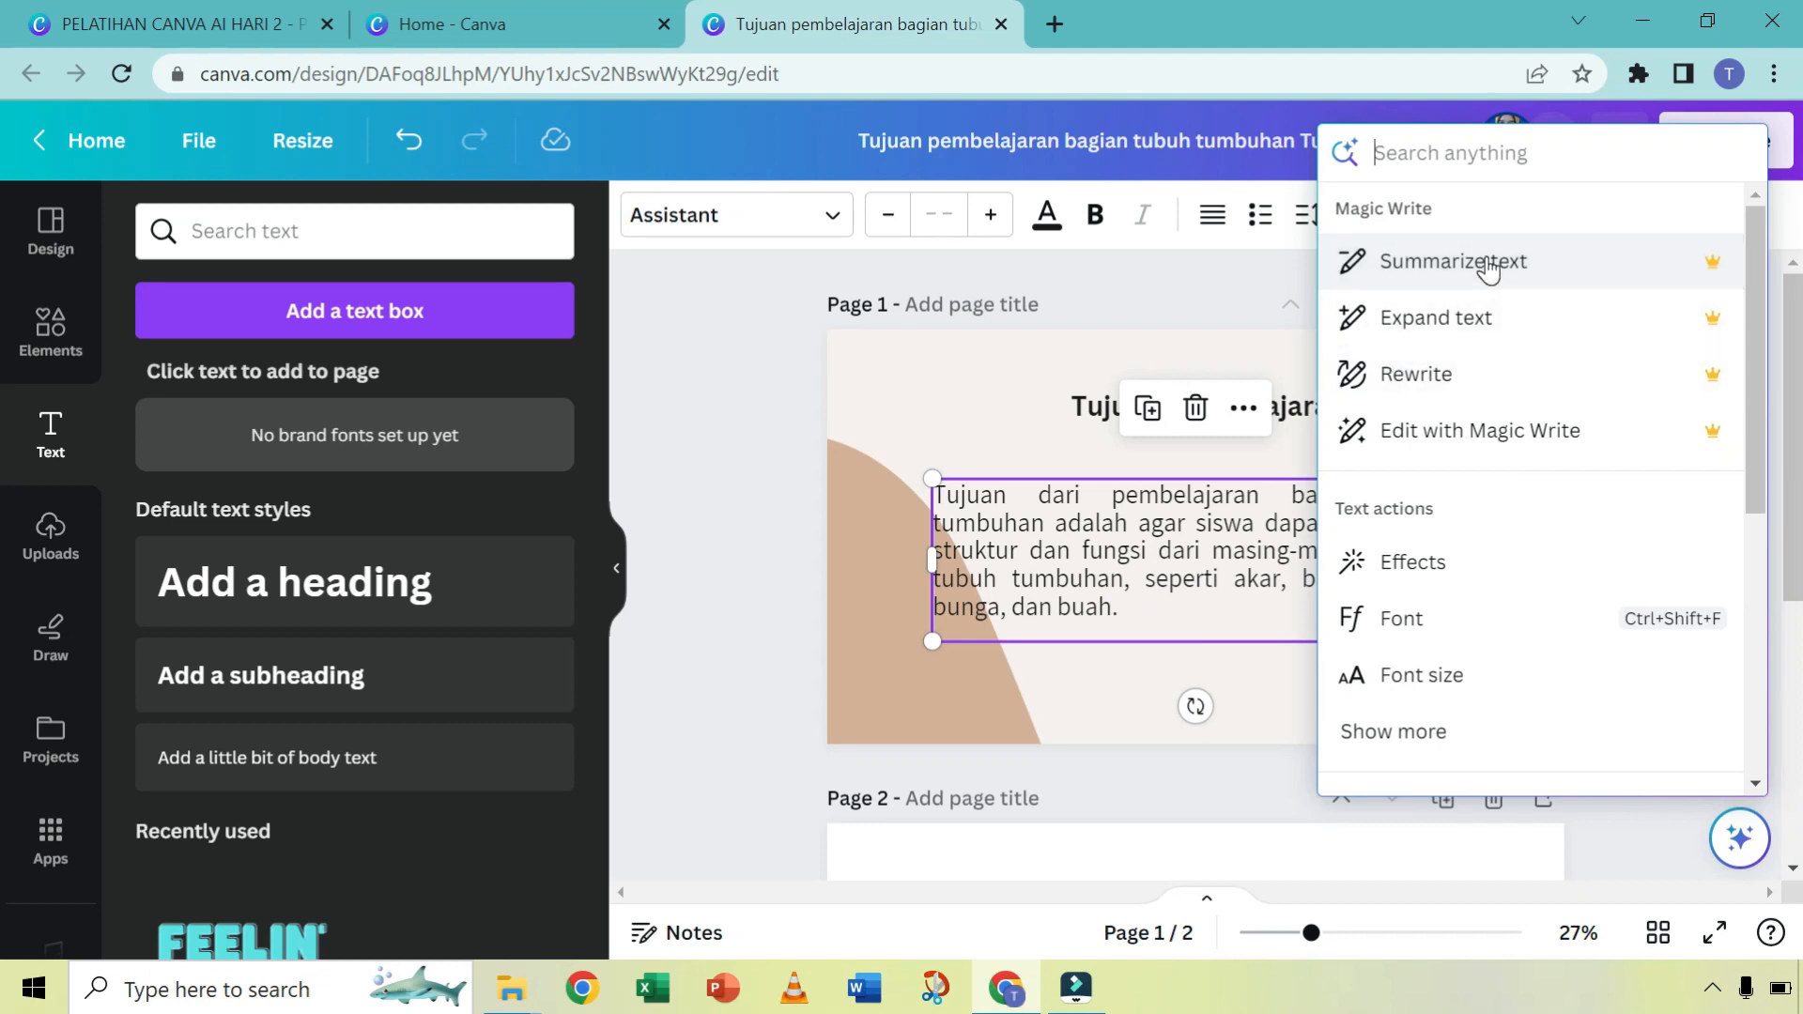
pyautogui.click(1559, 267)
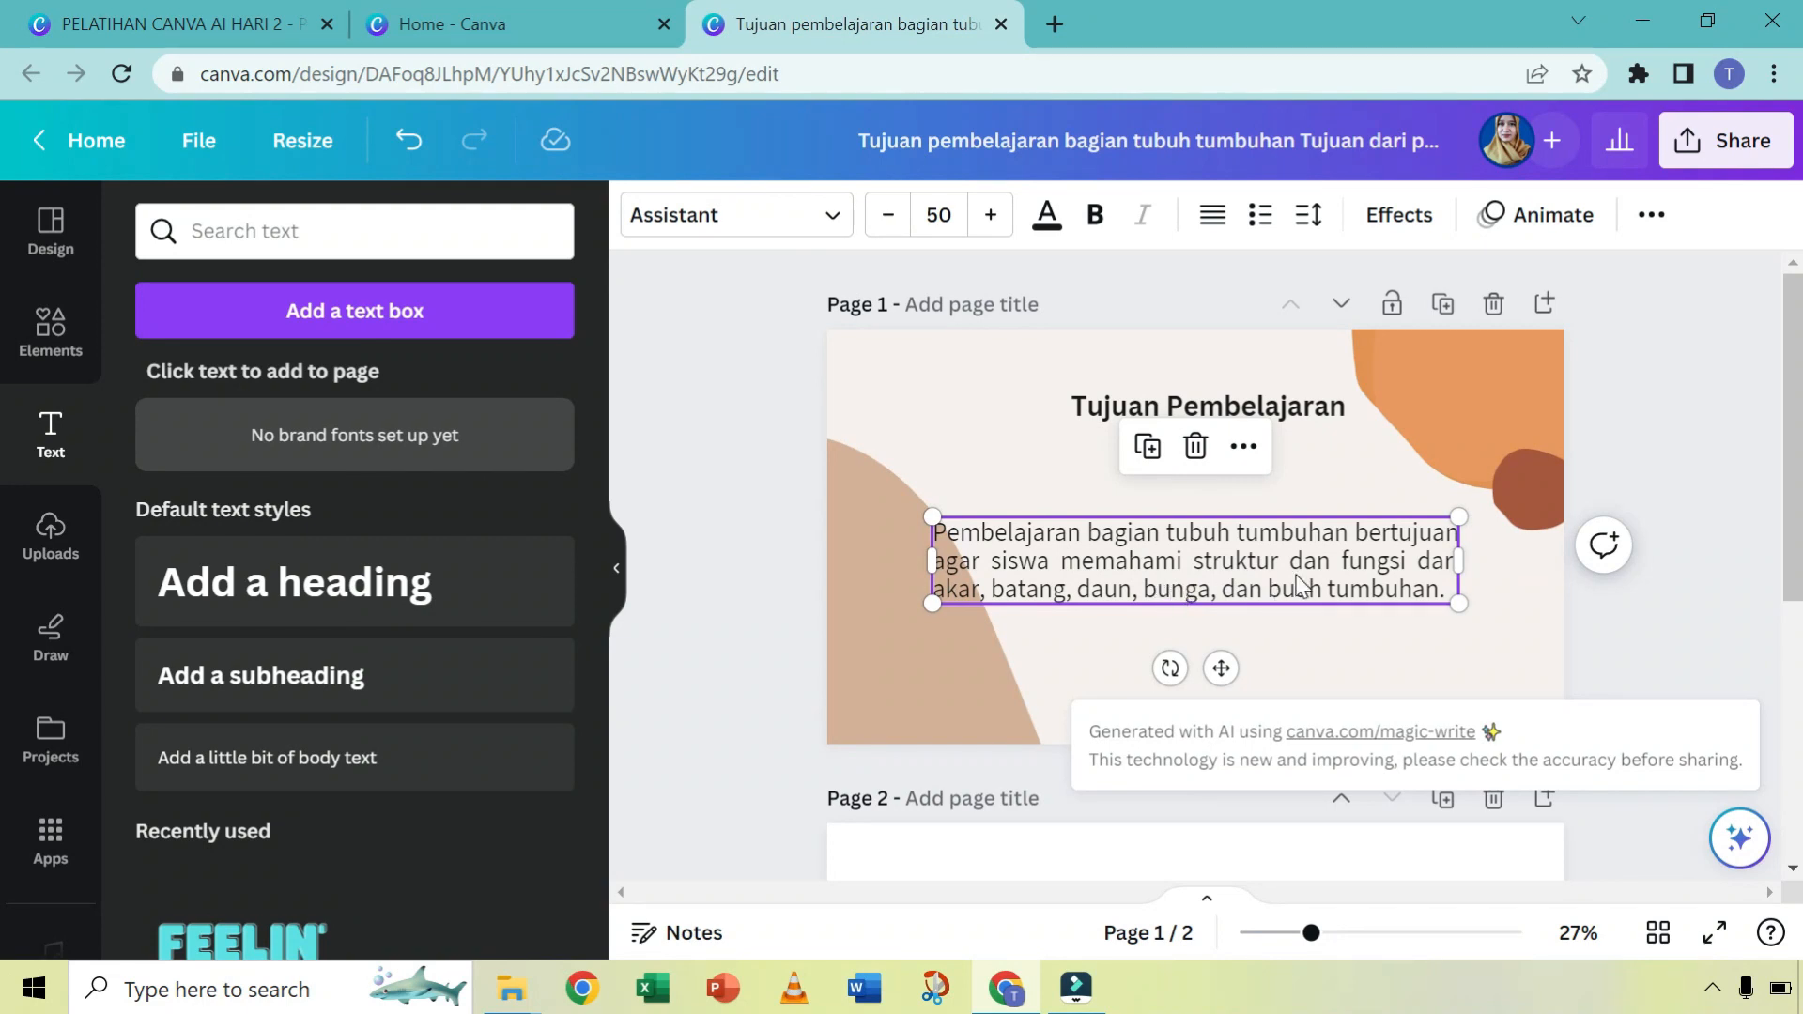
# Step: Check the text-expansion feature on the training deck's Magic Write slide in full screen, and return to the learning-objectives design
pyautogui.click(252, 23)
pyautogui.click(1714, 932)
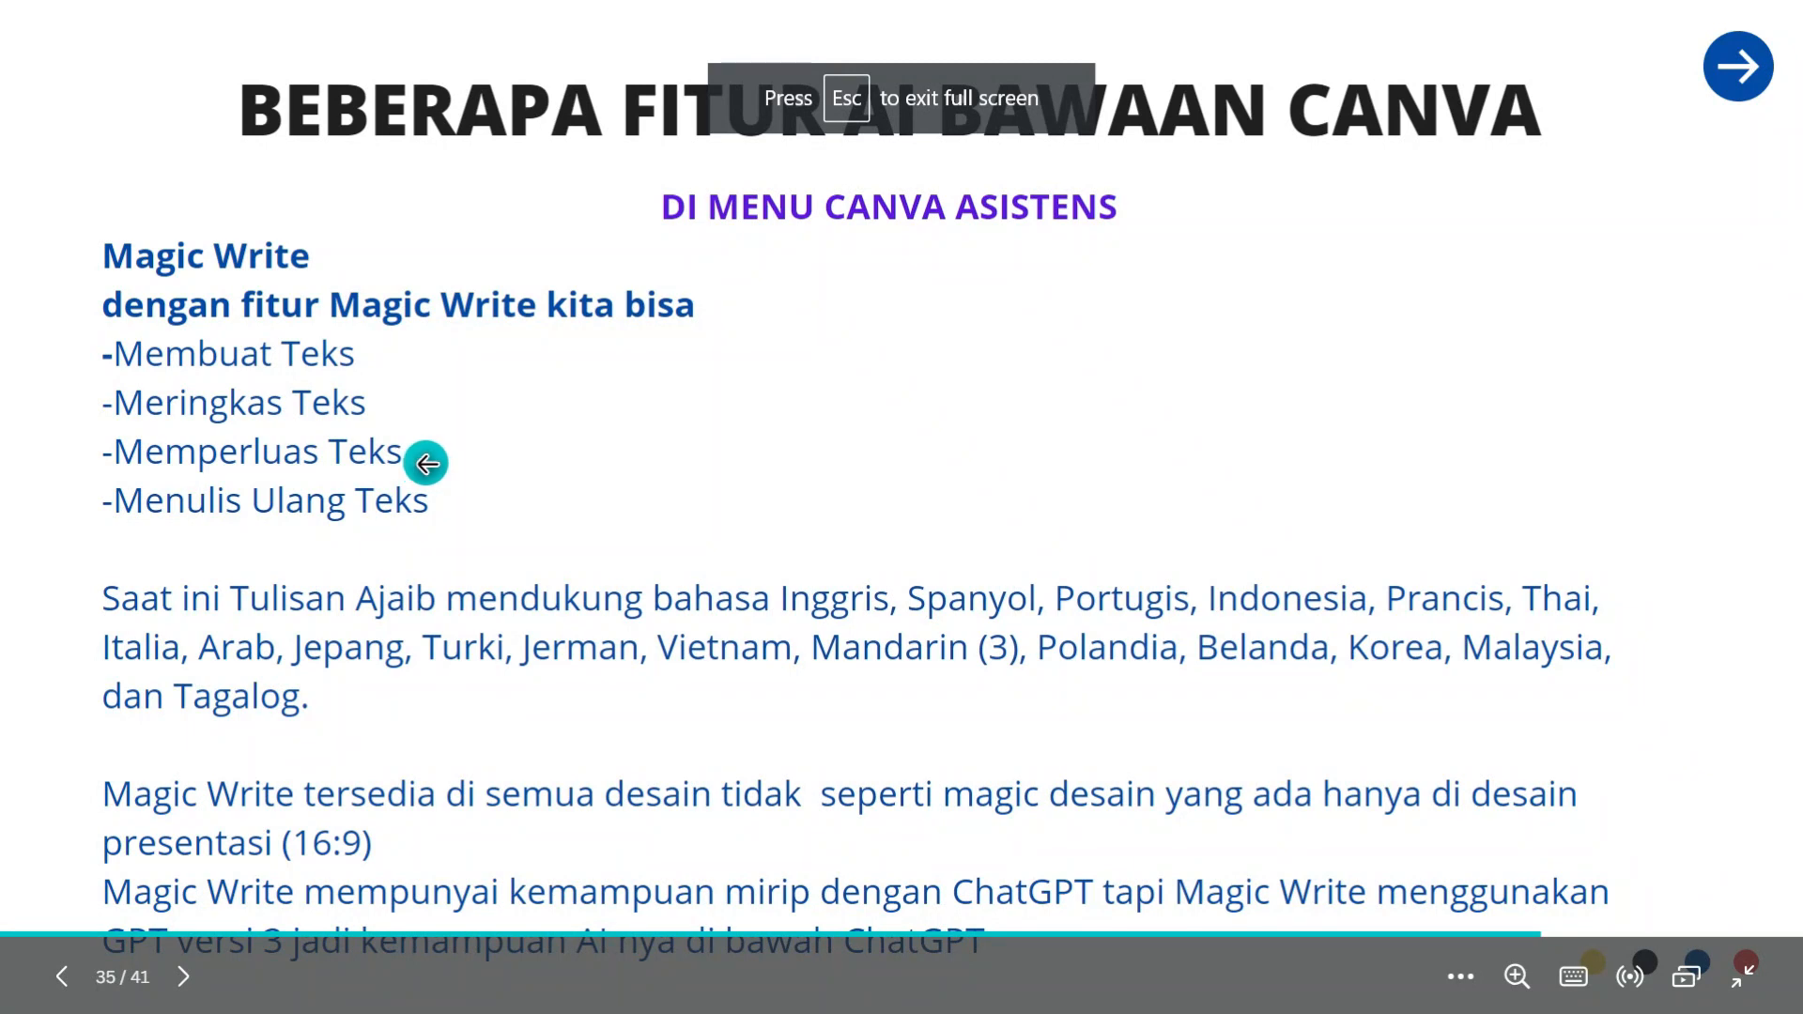
pyautogui.press('Escape')
pyautogui.press('Escape')
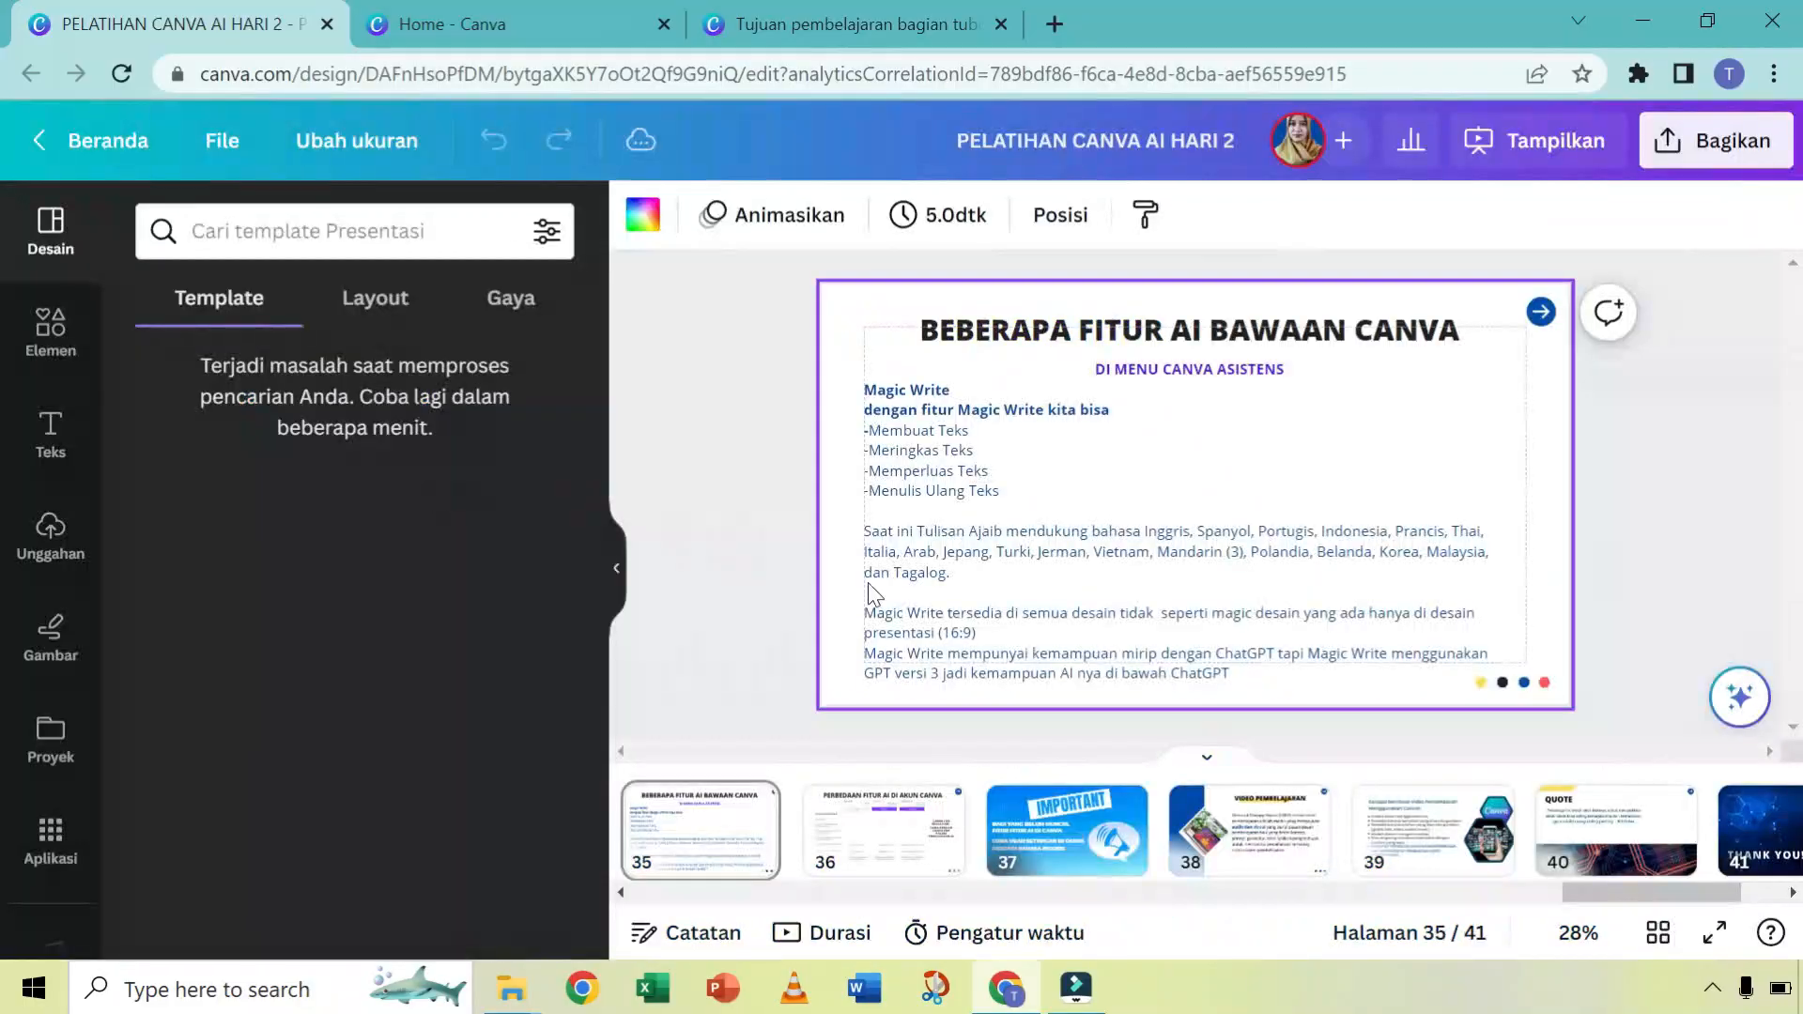
pyautogui.click(854, 23)
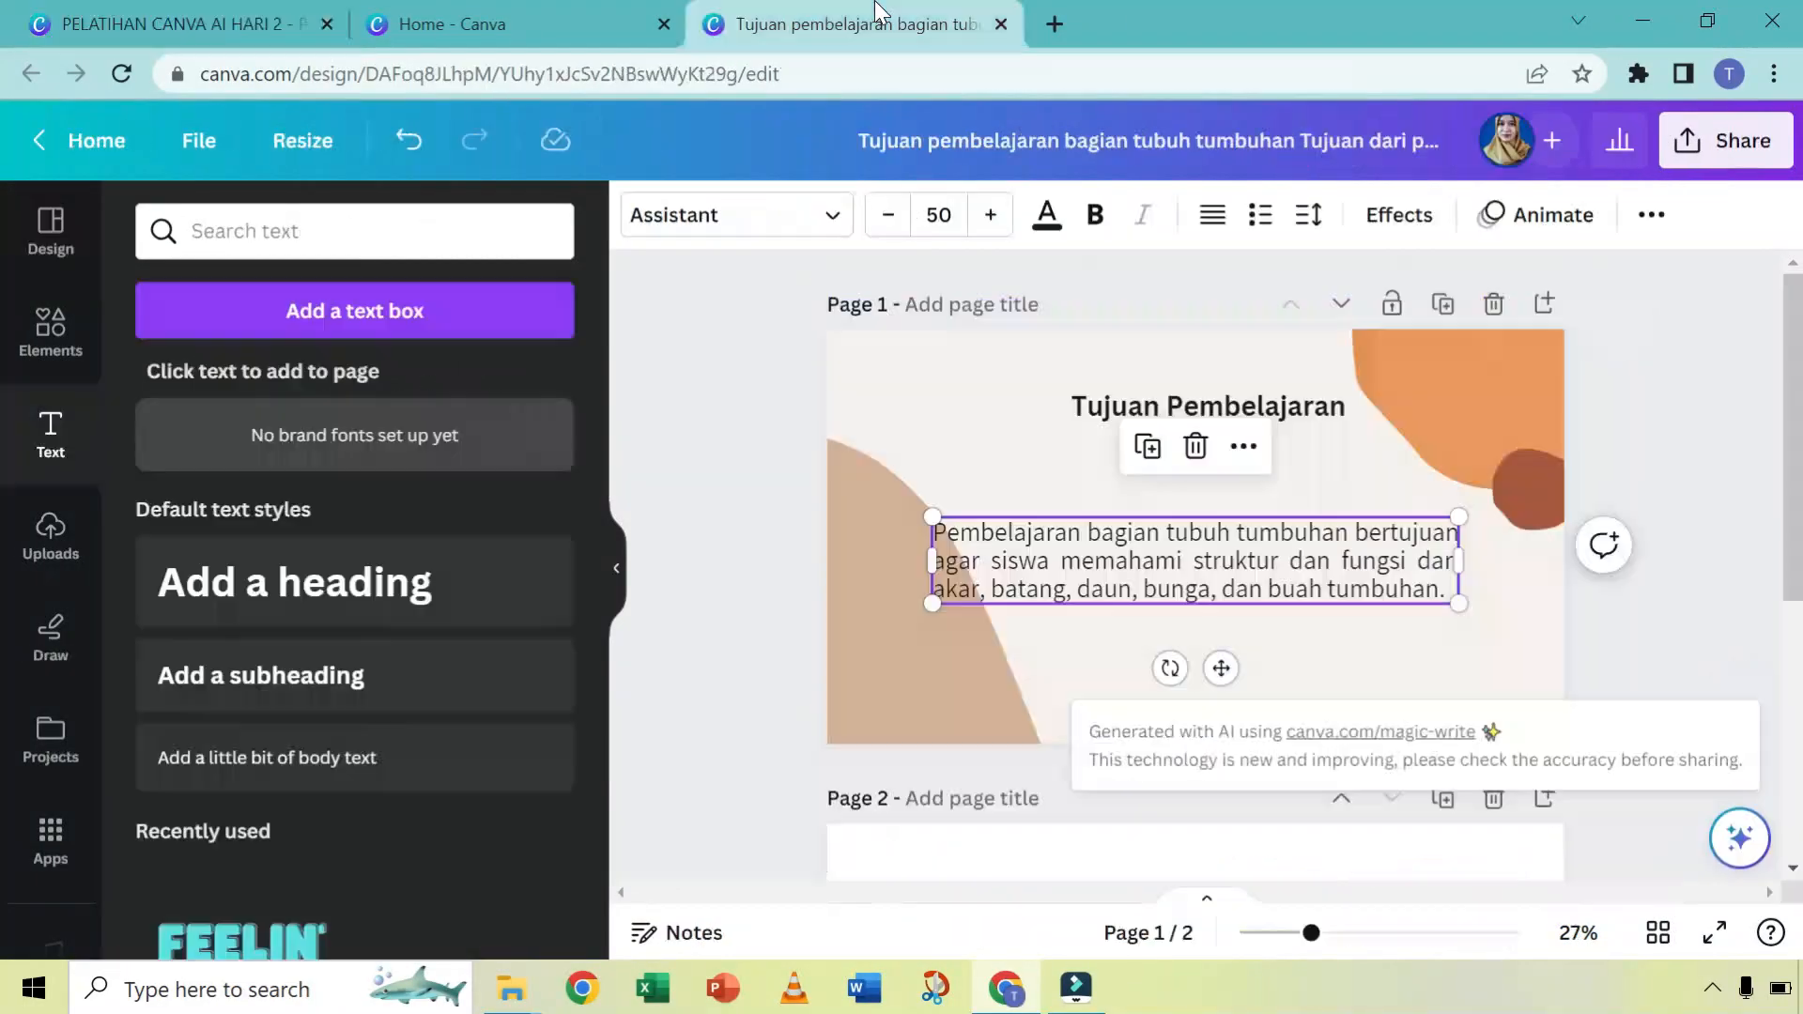
# Step: Expand the summarized paragraph on page 1 with Magic Write and review the generated text across both pages
pyautogui.click(1189, 566)
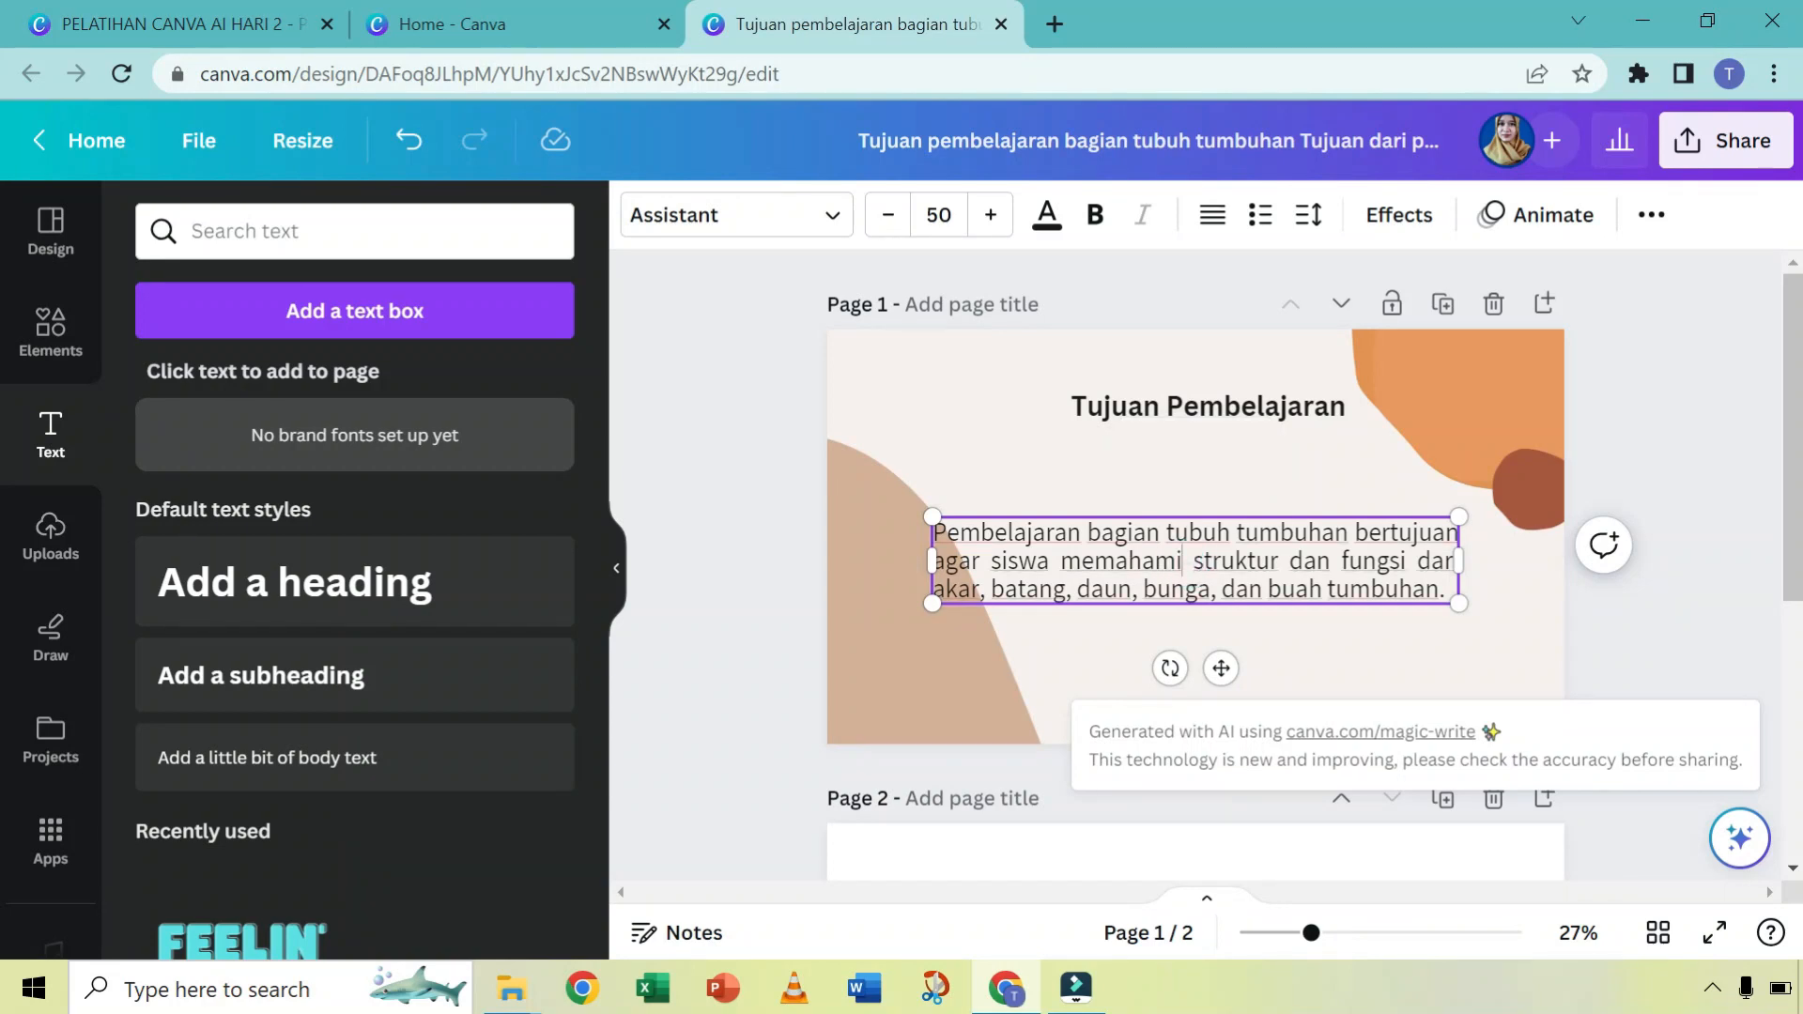
pyautogui.click(1740, 846)
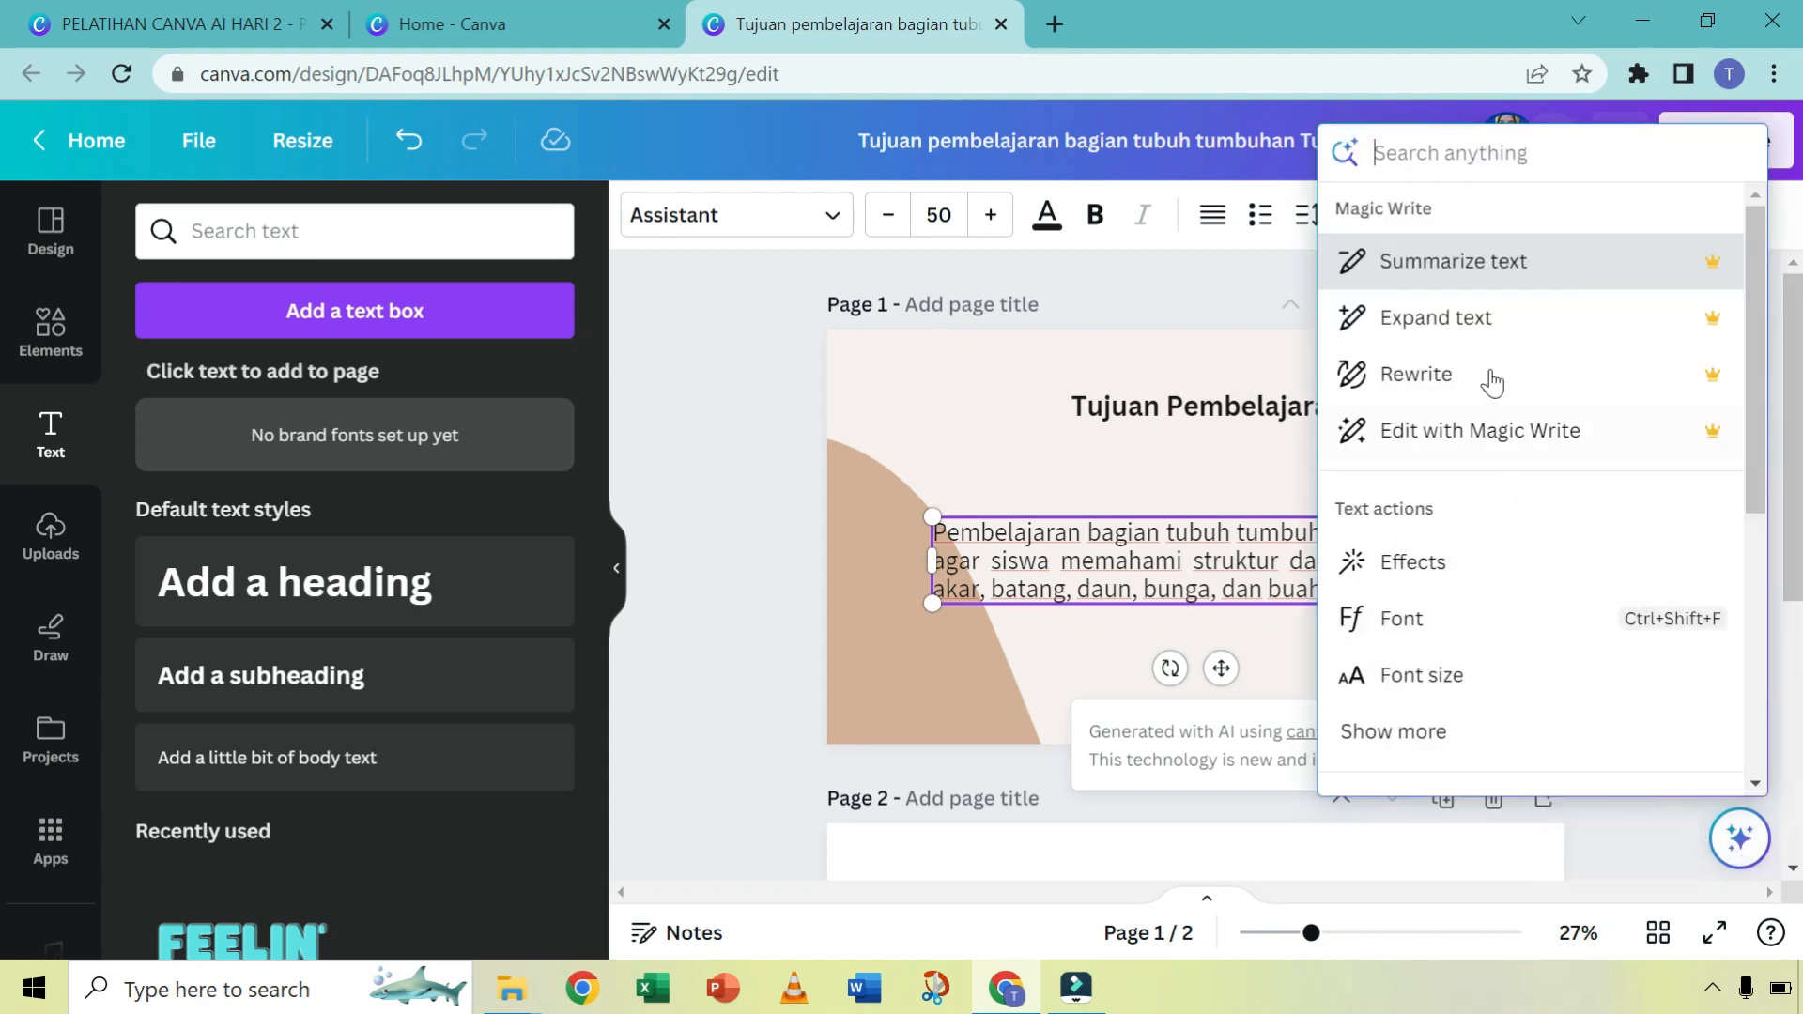
pyautogui.click(1436, 324)
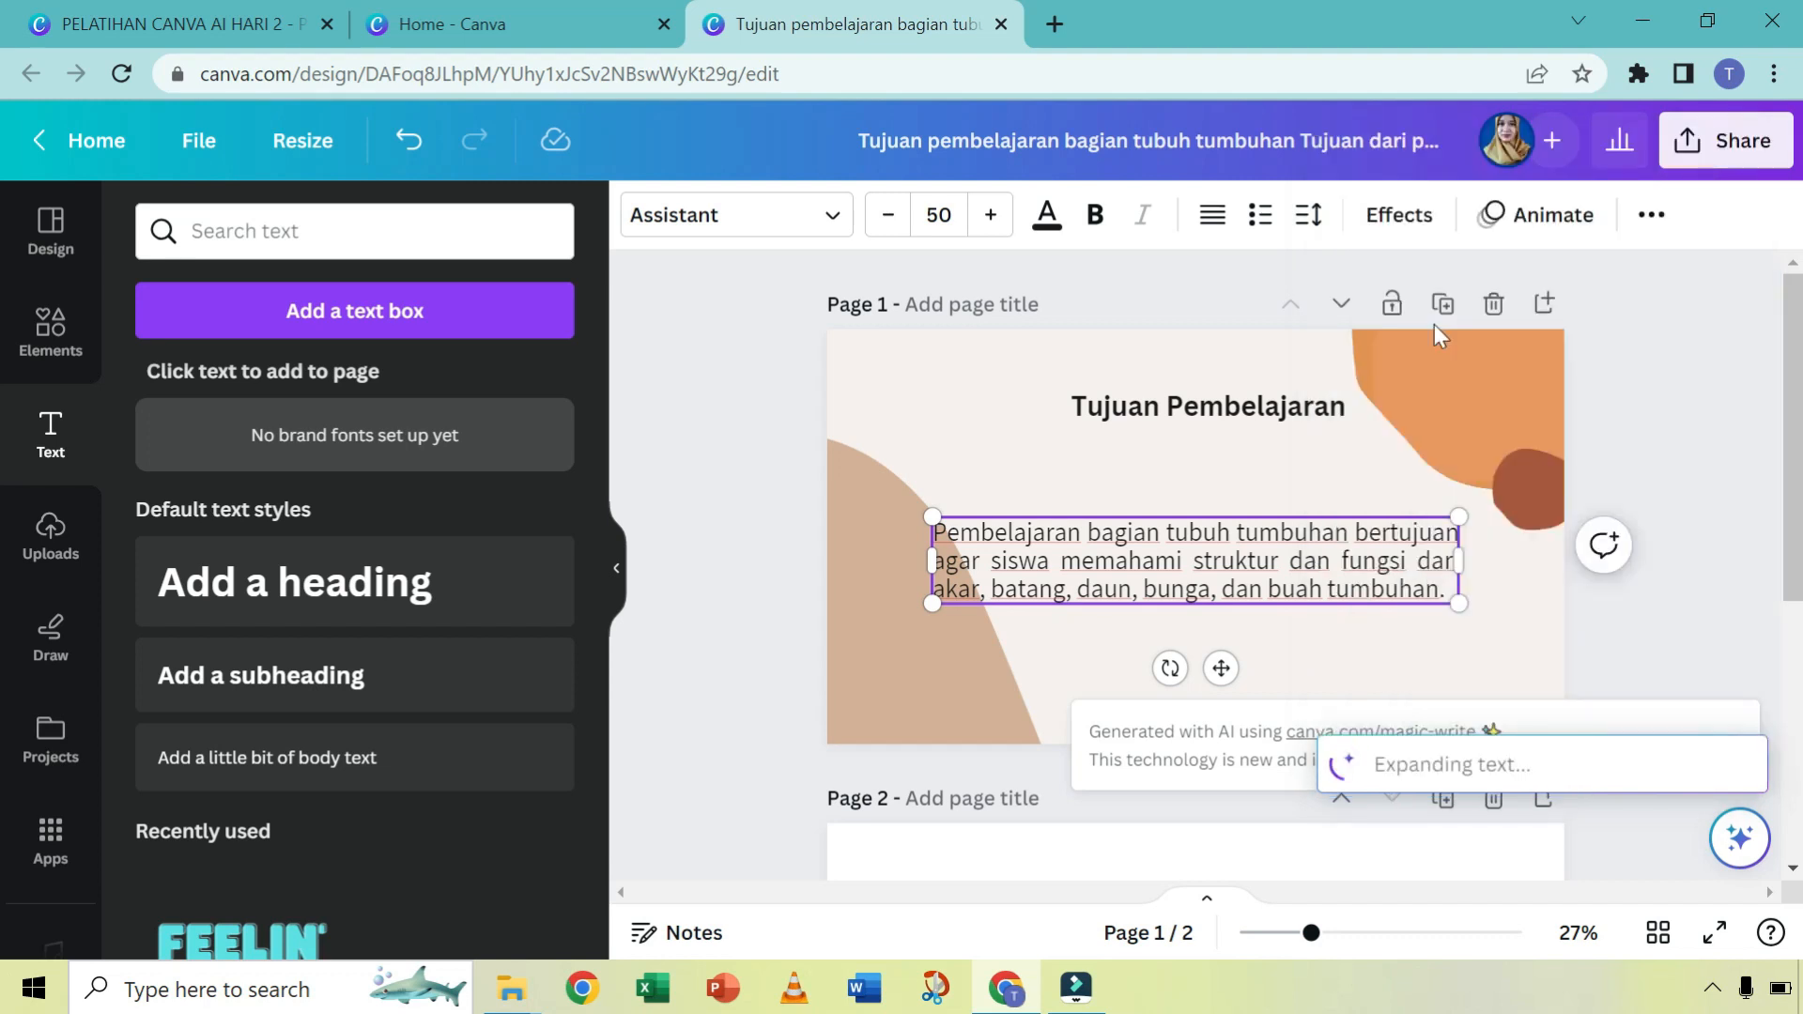
pyautogui.scroll(-3, 1194, 564)
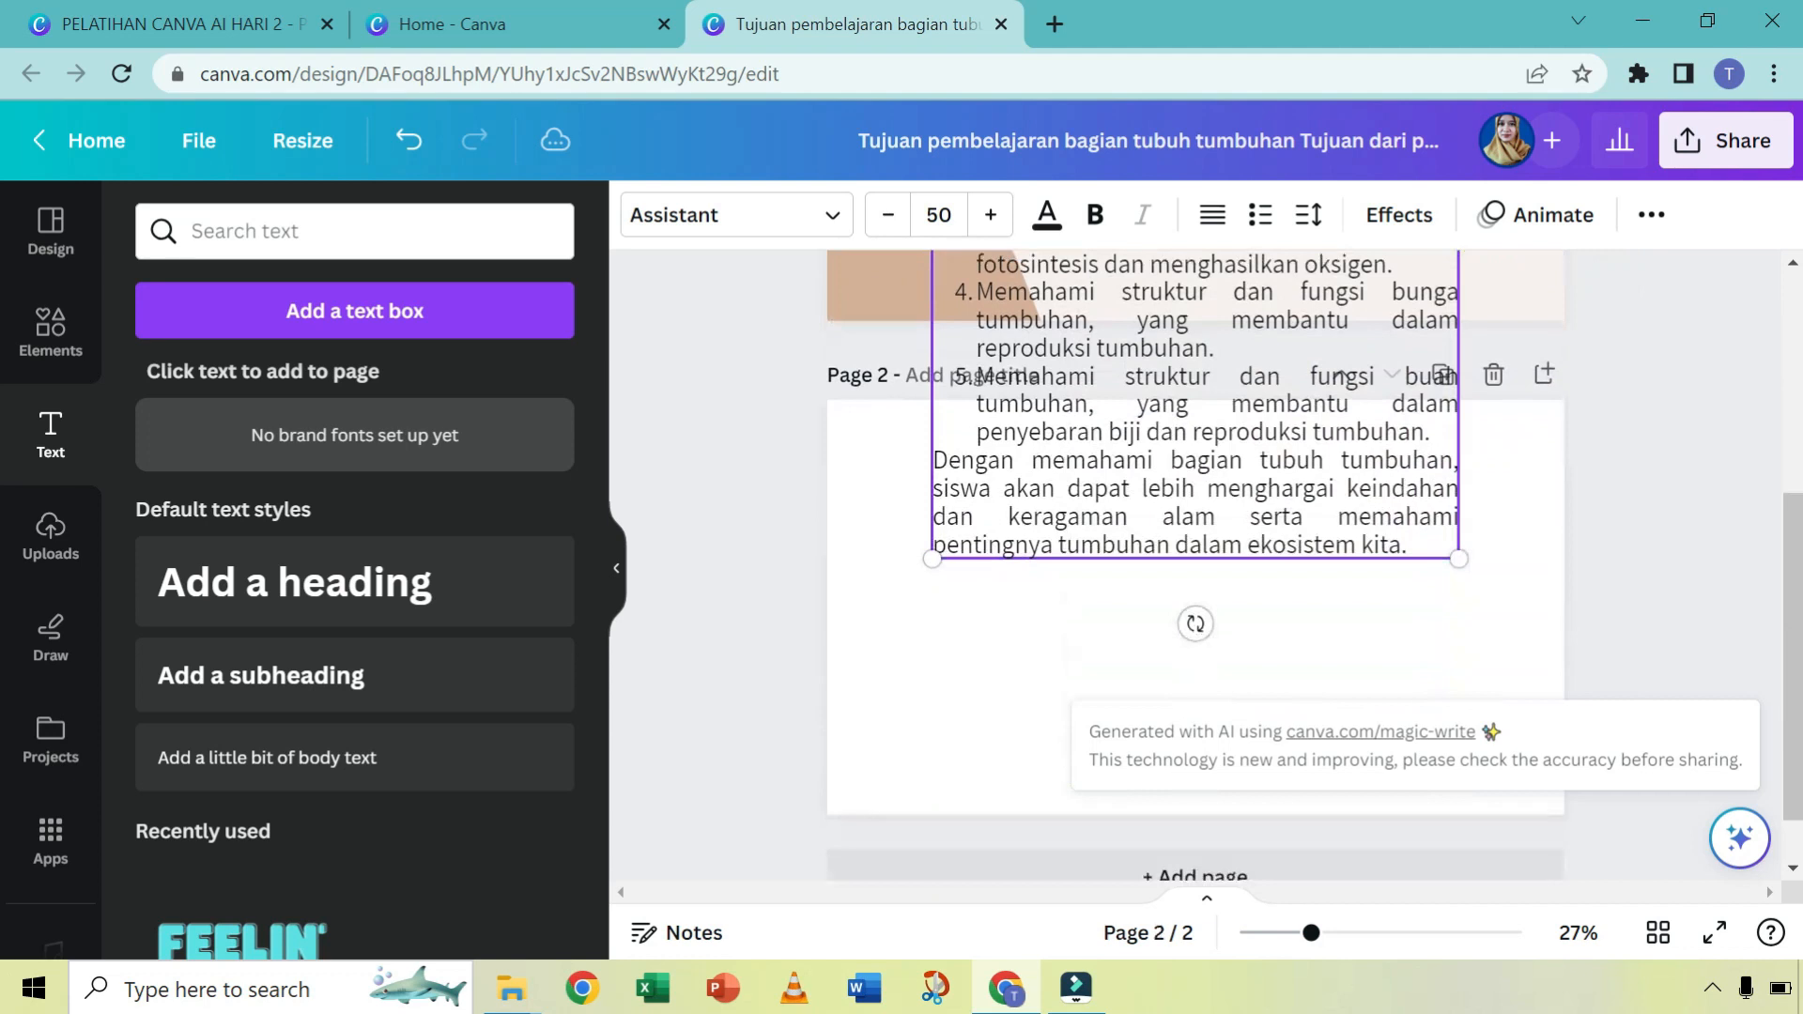
pyautogui.scroll(1, 1195, 564)
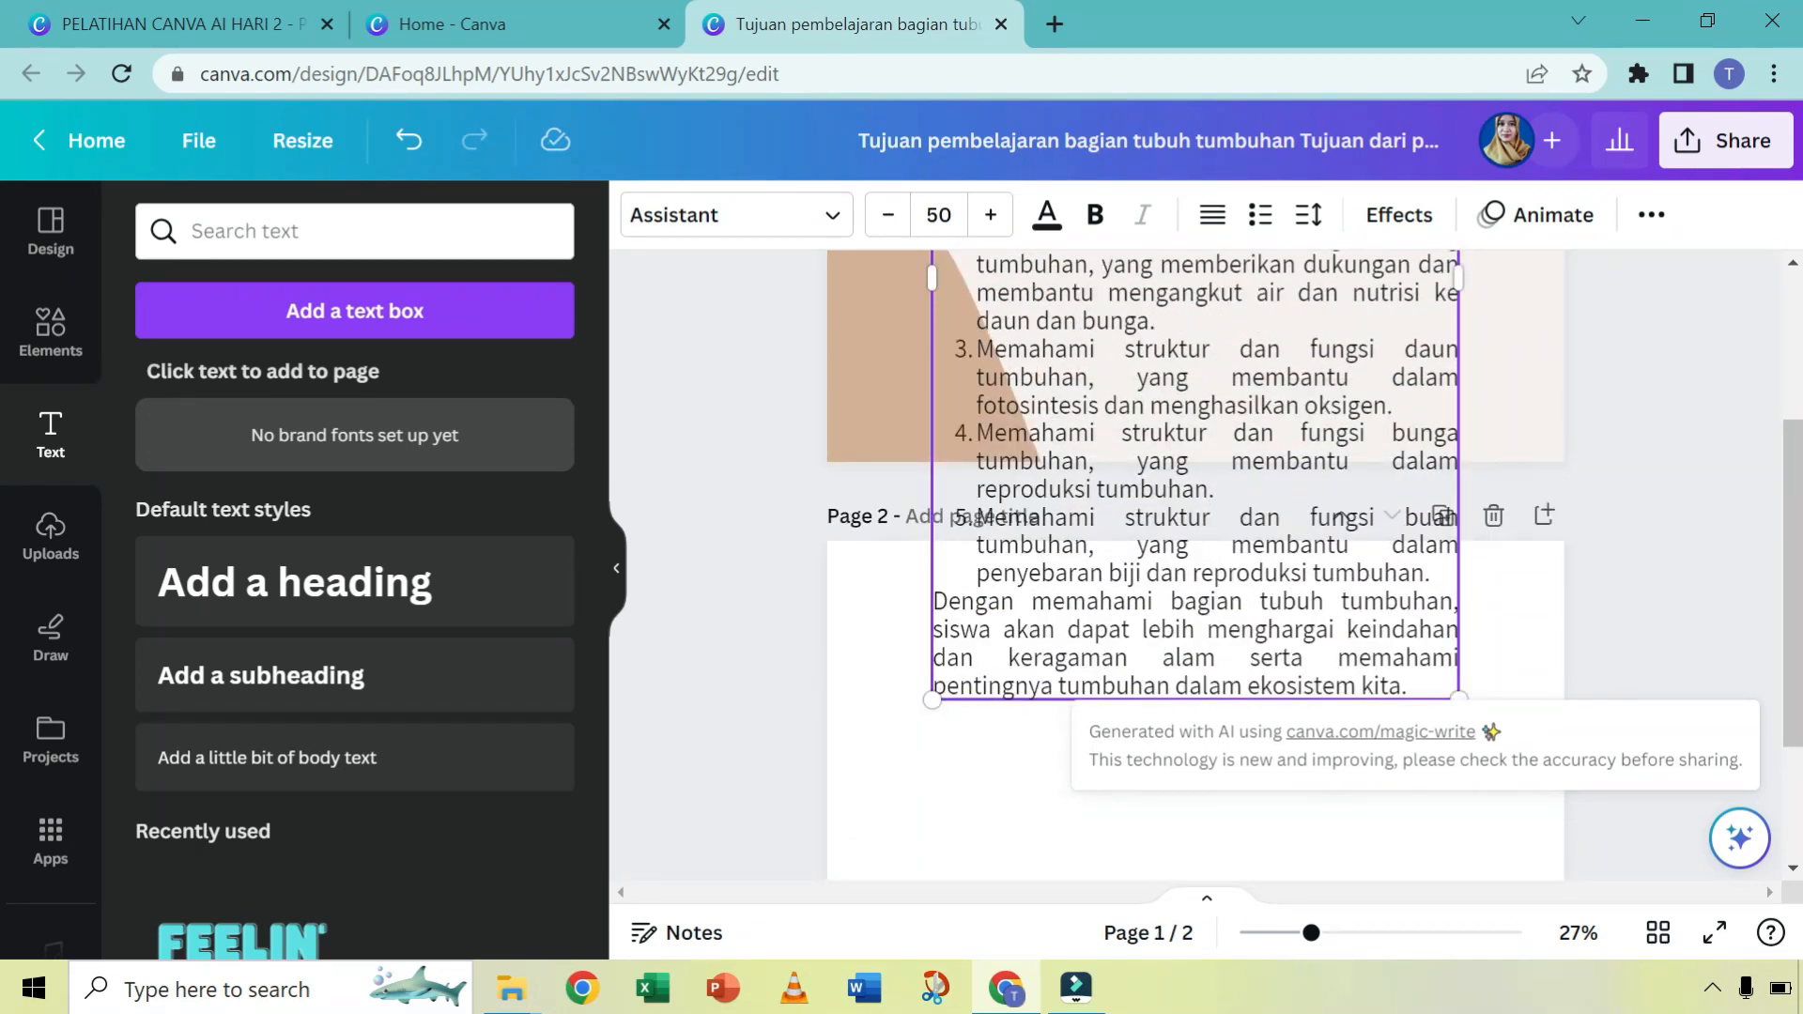
pyautogui.scroll(3, 1195, 563)
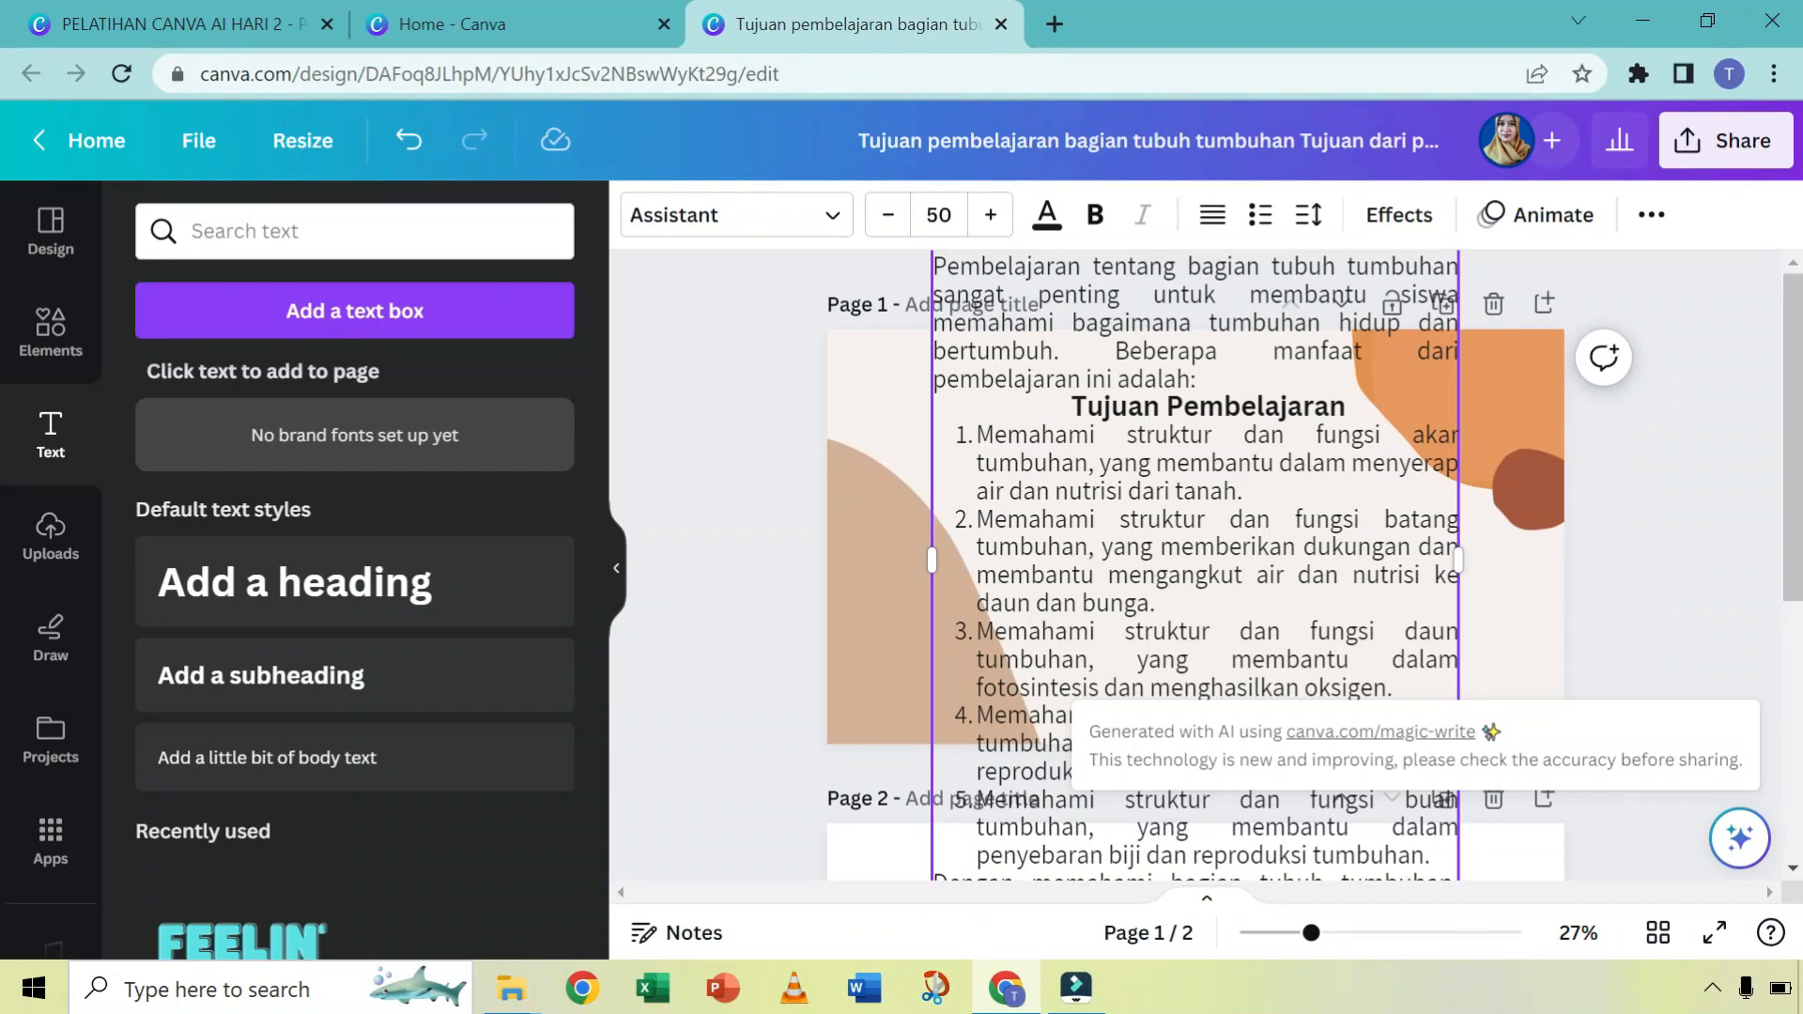
pyautogui.scroll(-2, 1194, 563)
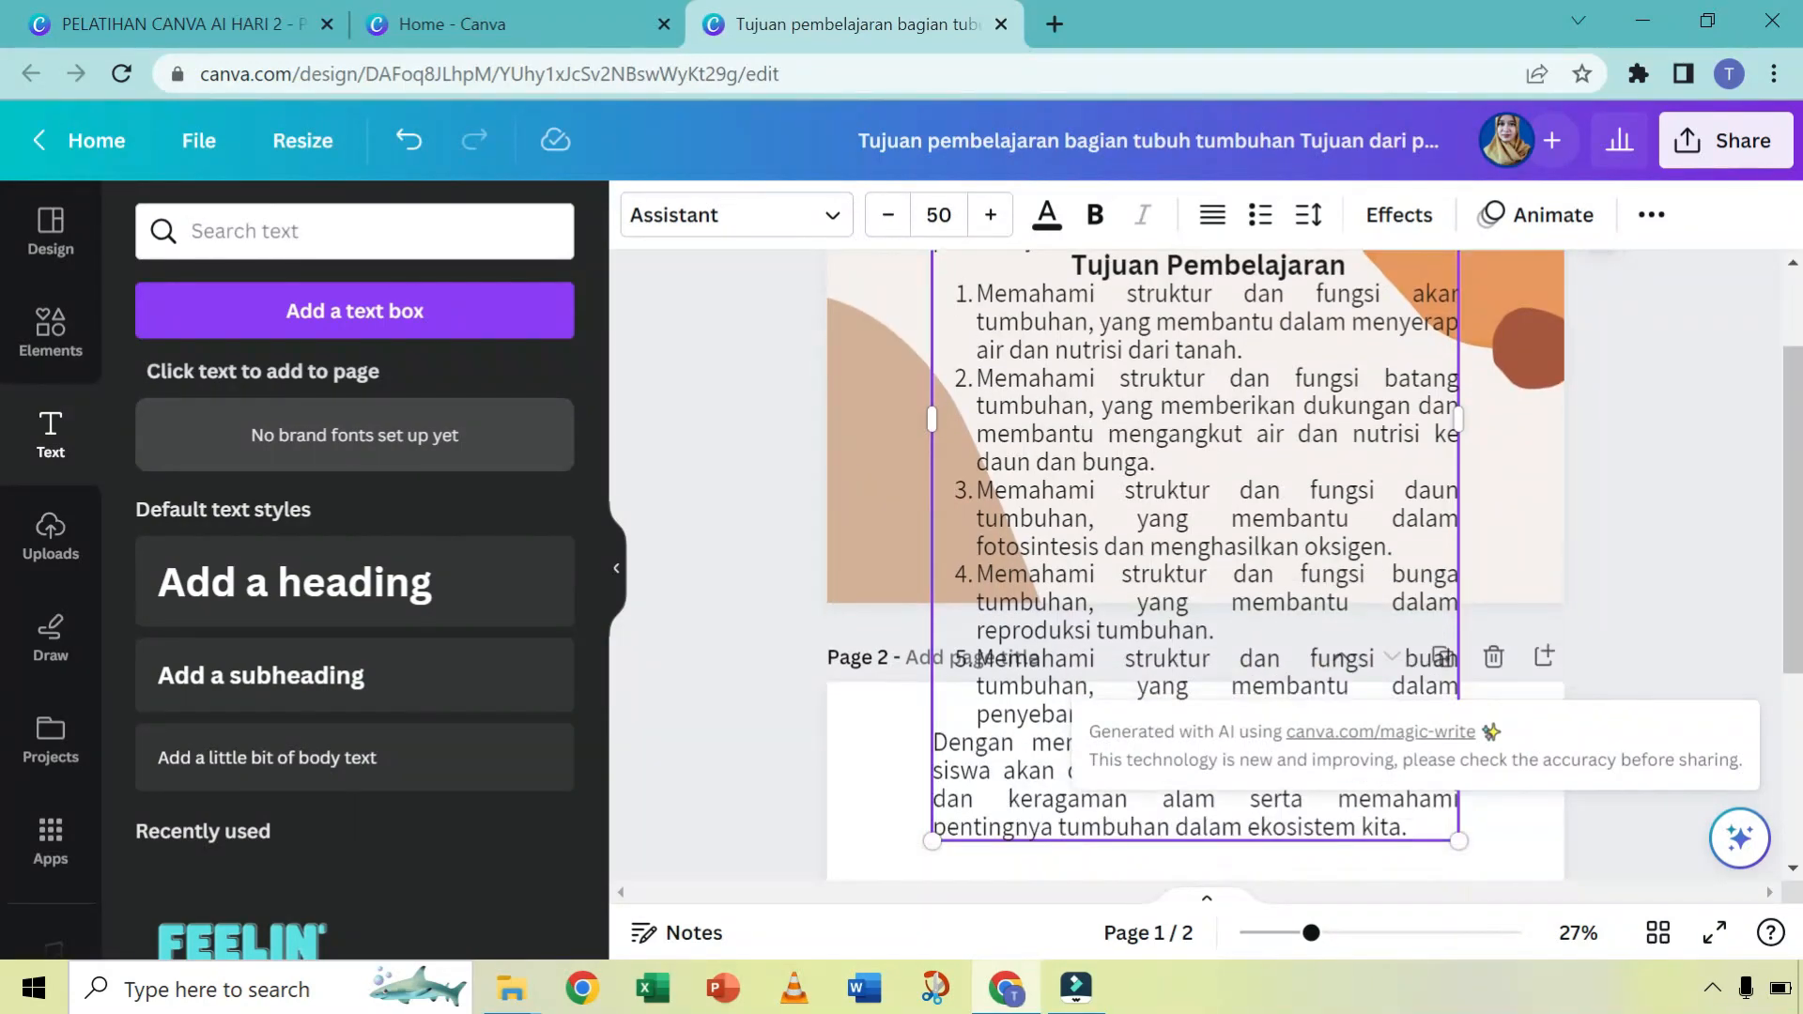
pyautogui.scroll(2, 1195, 563)
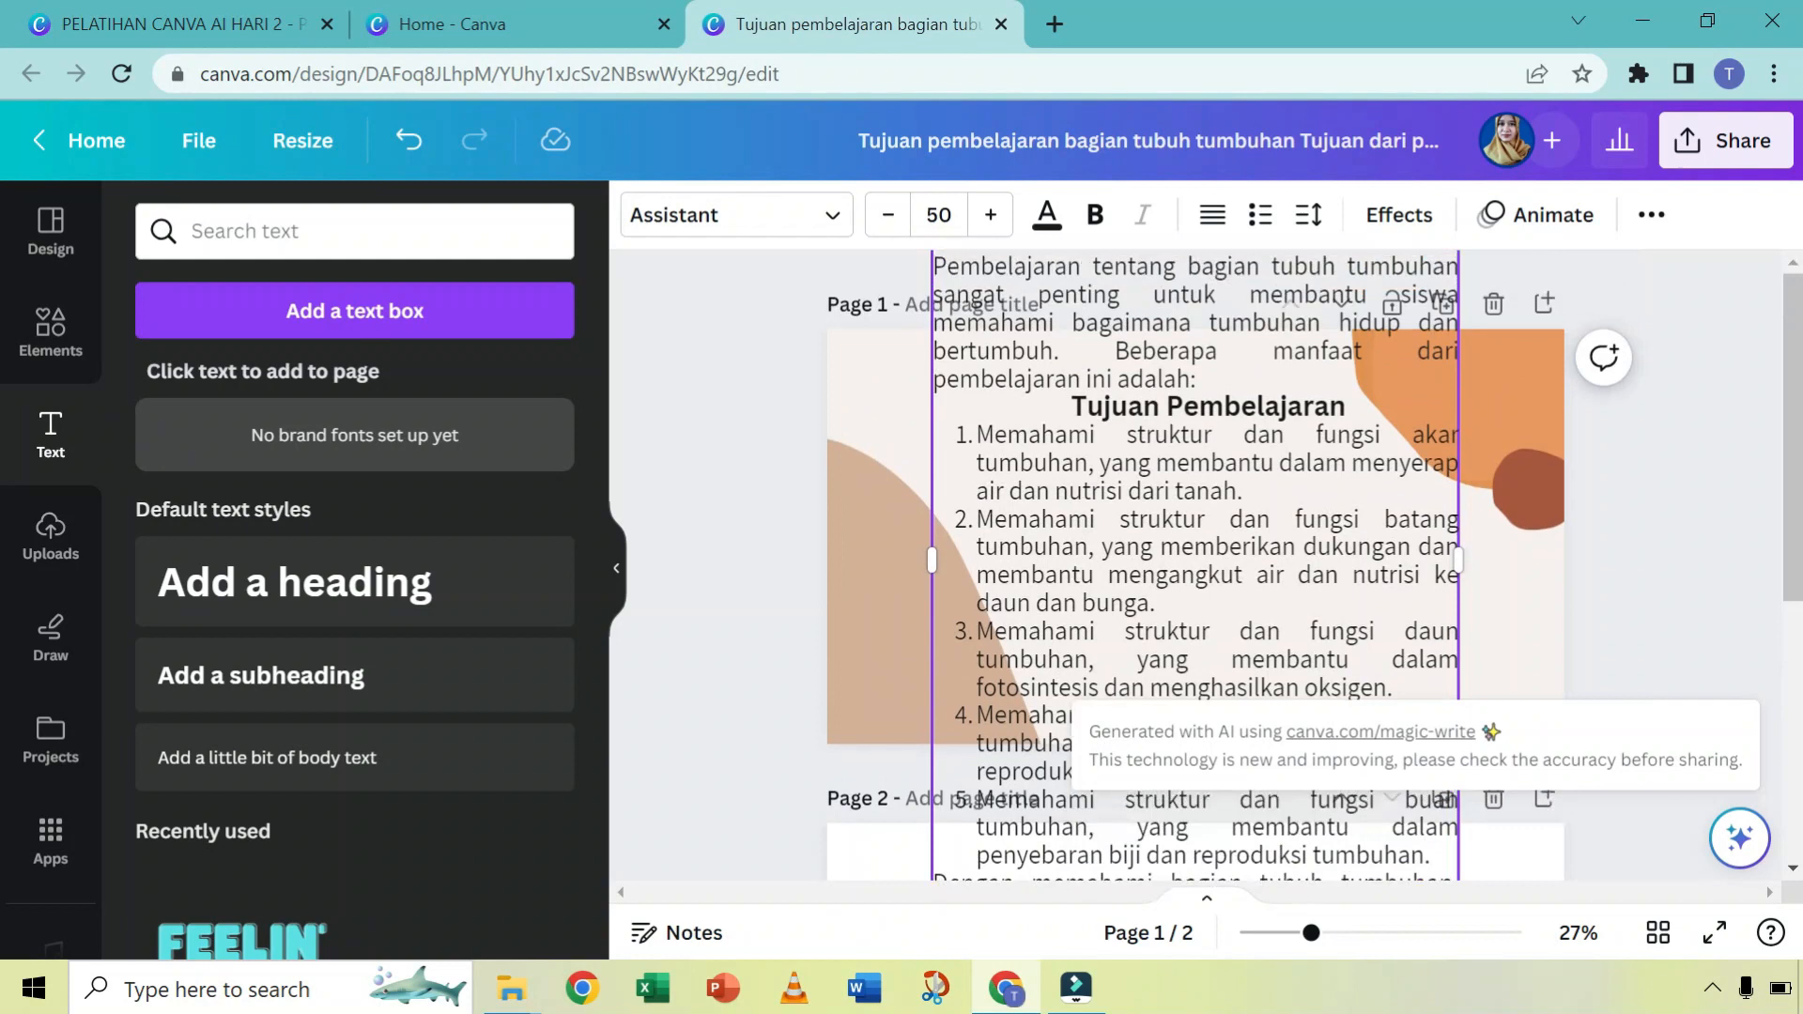
# Step: Check the rewrite feature on the training deck's Magic Write slide in full screen, and return to the expanded text
pyautogui.click(169, 24)
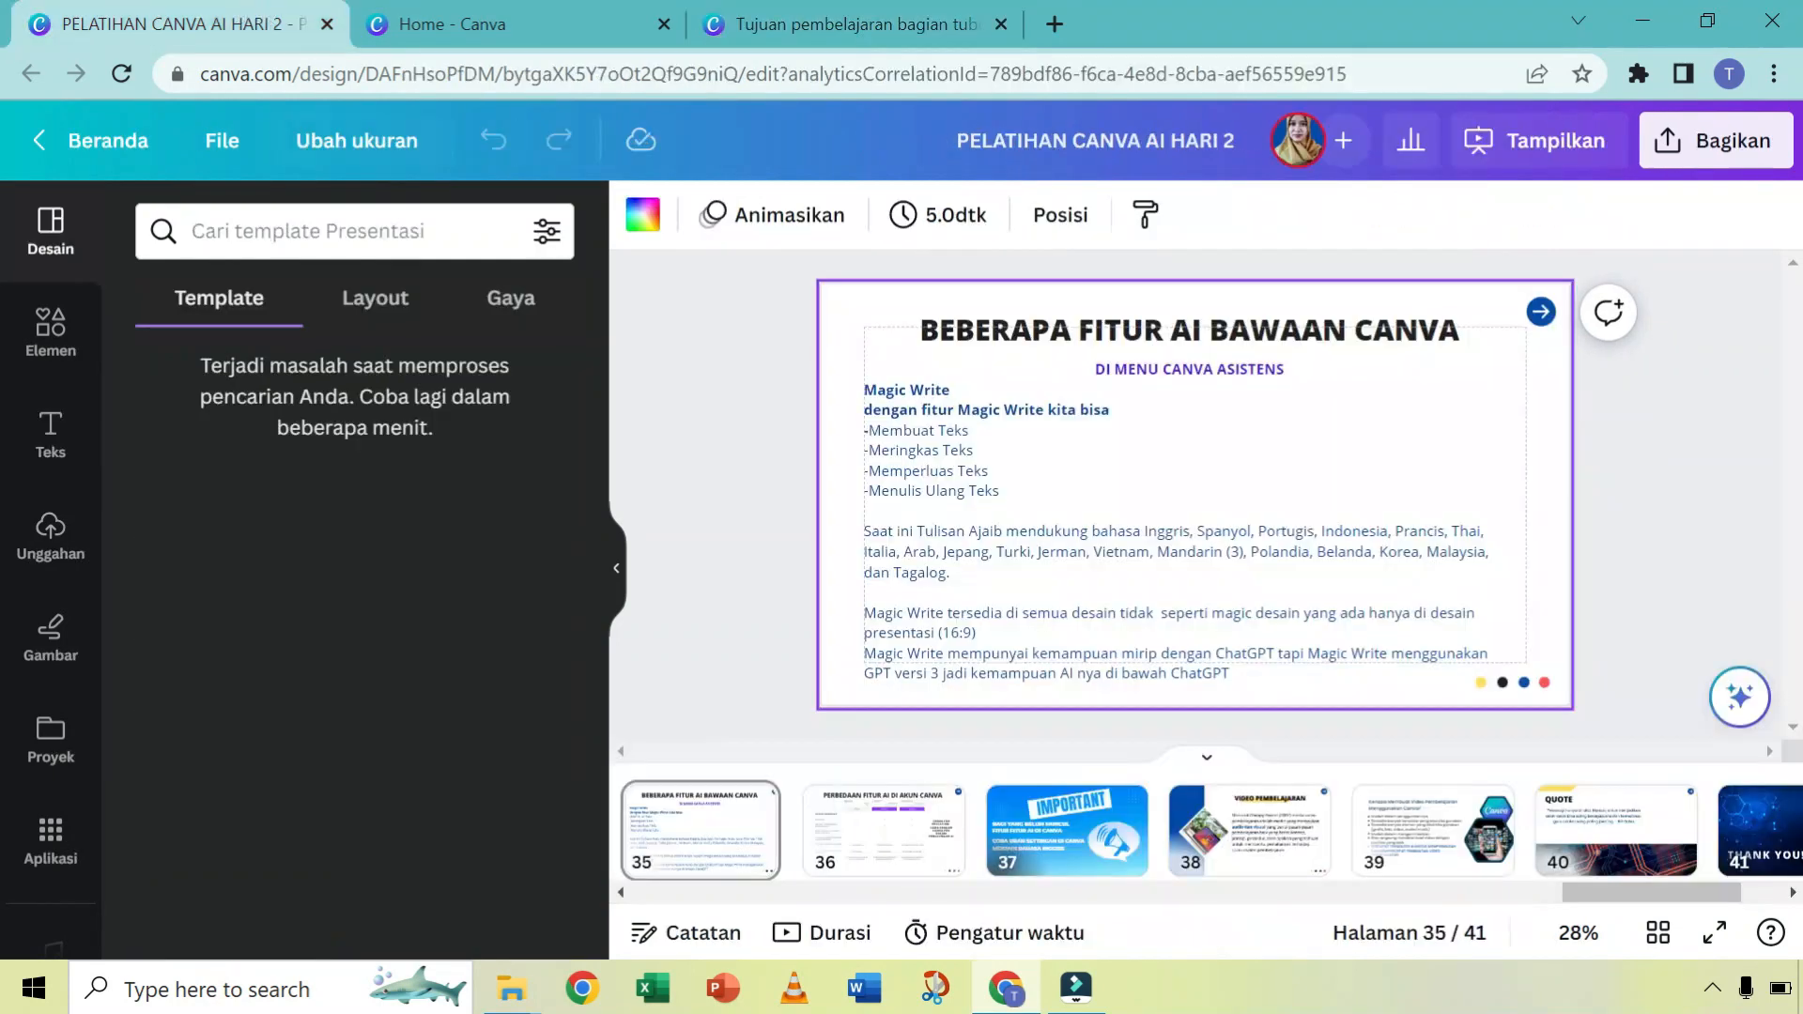
pyautogui.click(1713, 930)
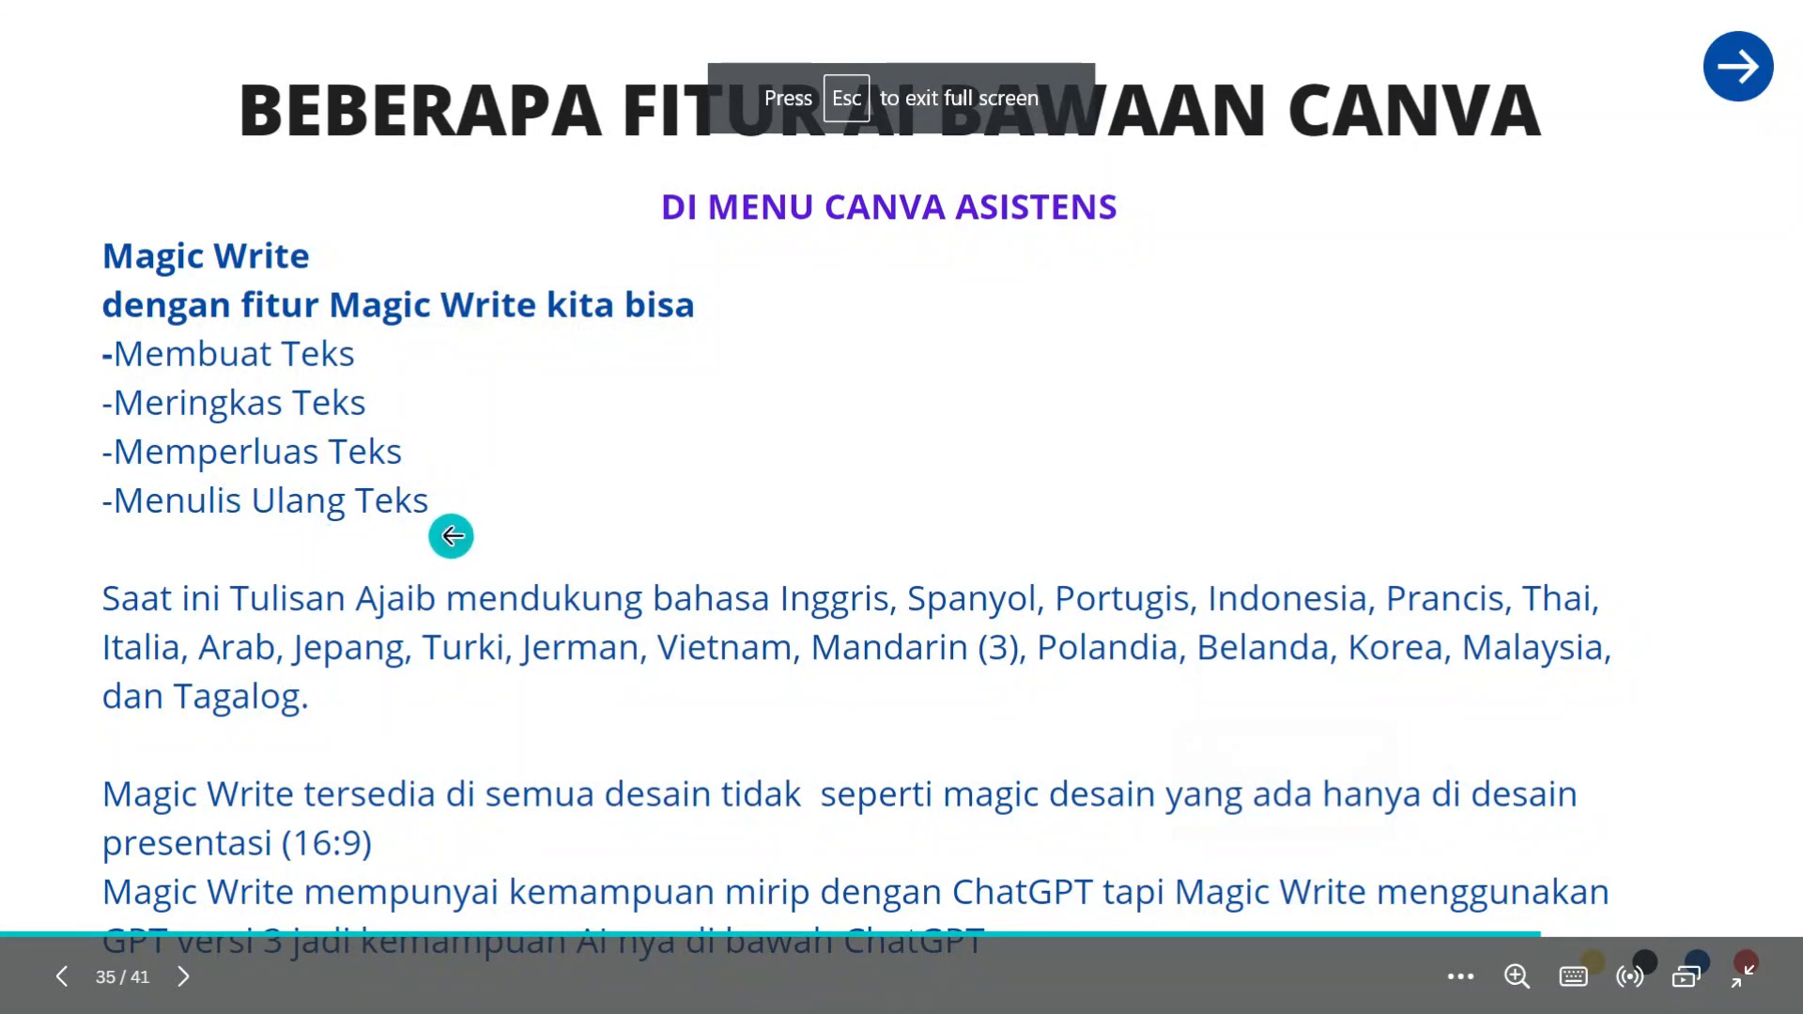
pyautogui.press('Escape')
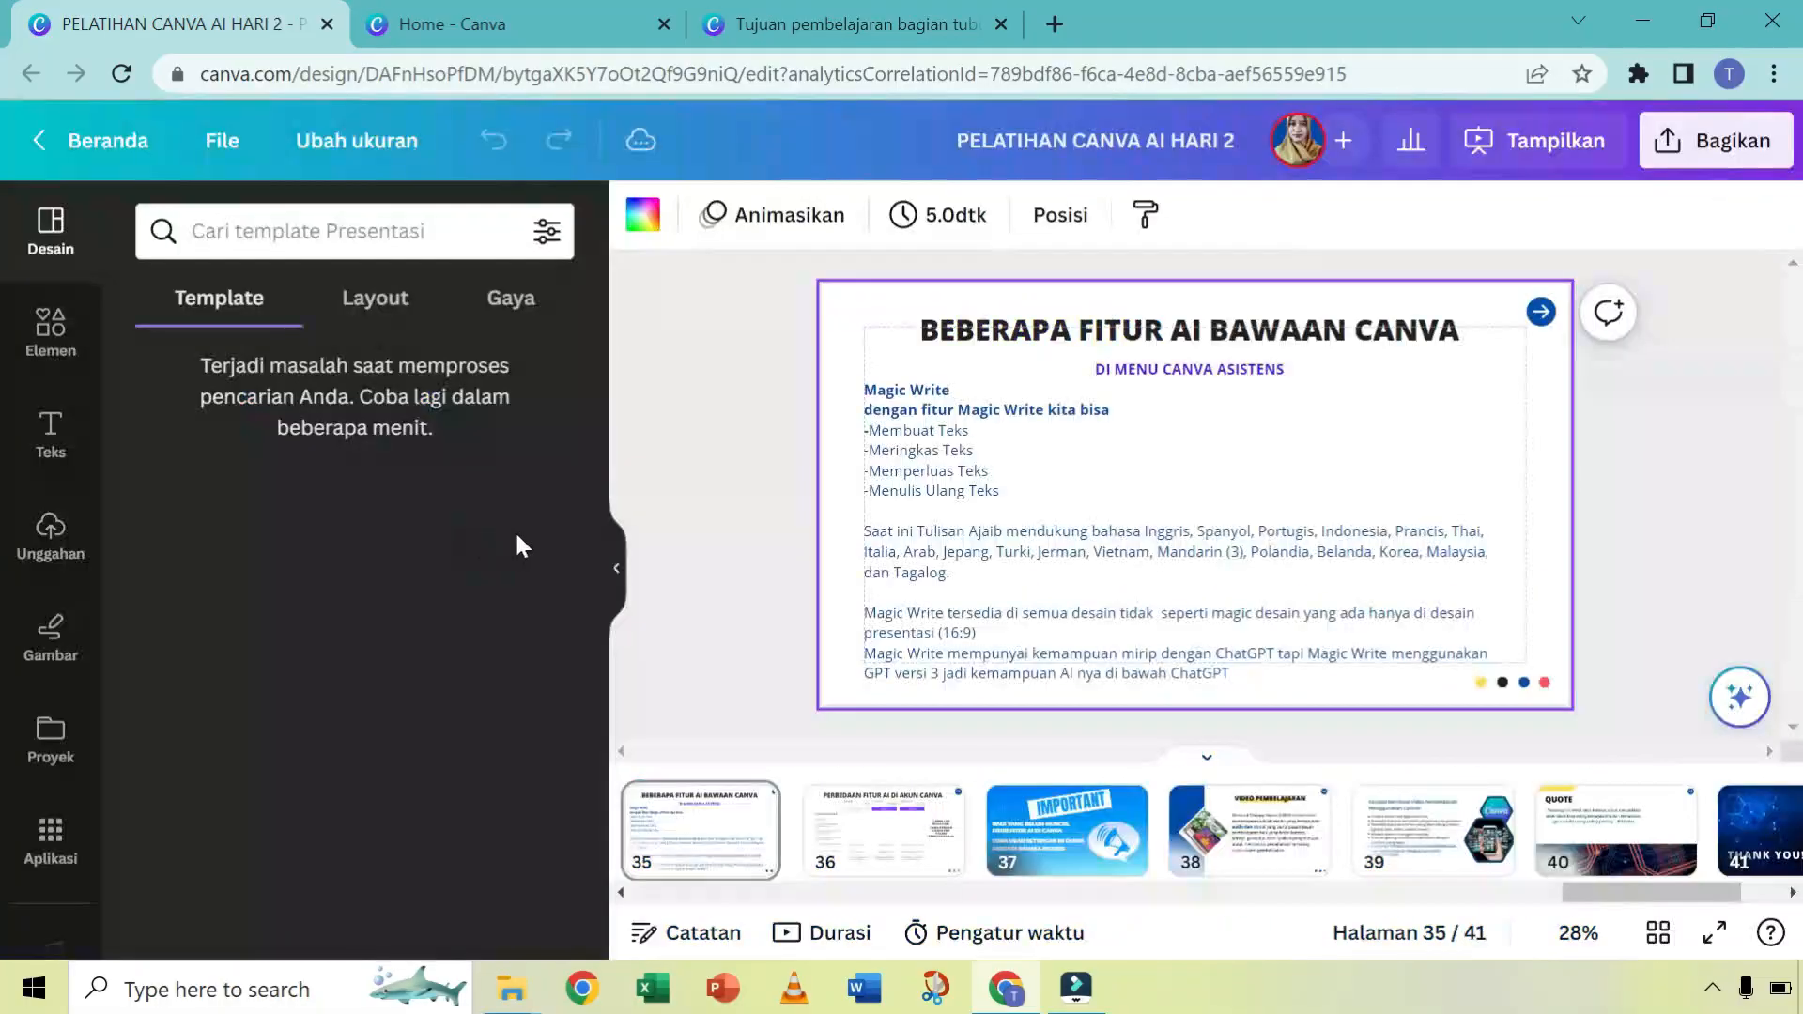
pyautogui.click(845, 11)
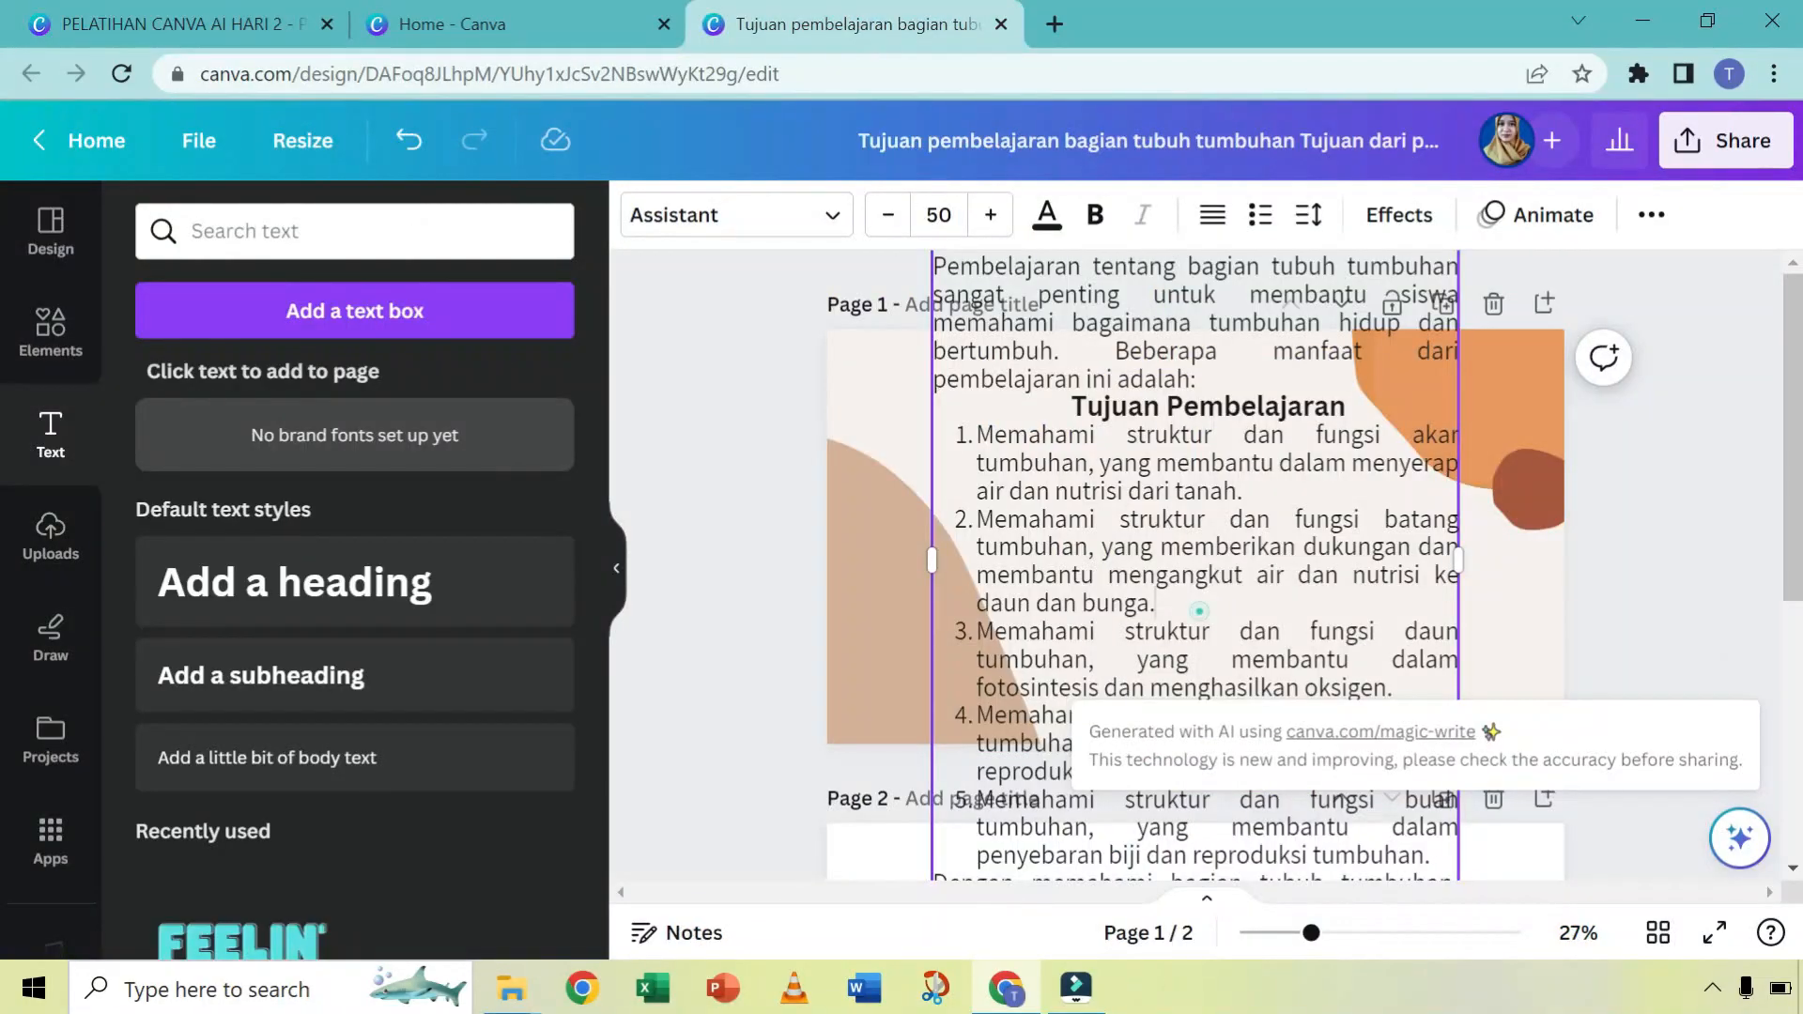
# Step: Rewrite the expanded learning-objectives text on page 1 with Magic Write and review the generated text across both pages
pyautogui.click(1740, 839)
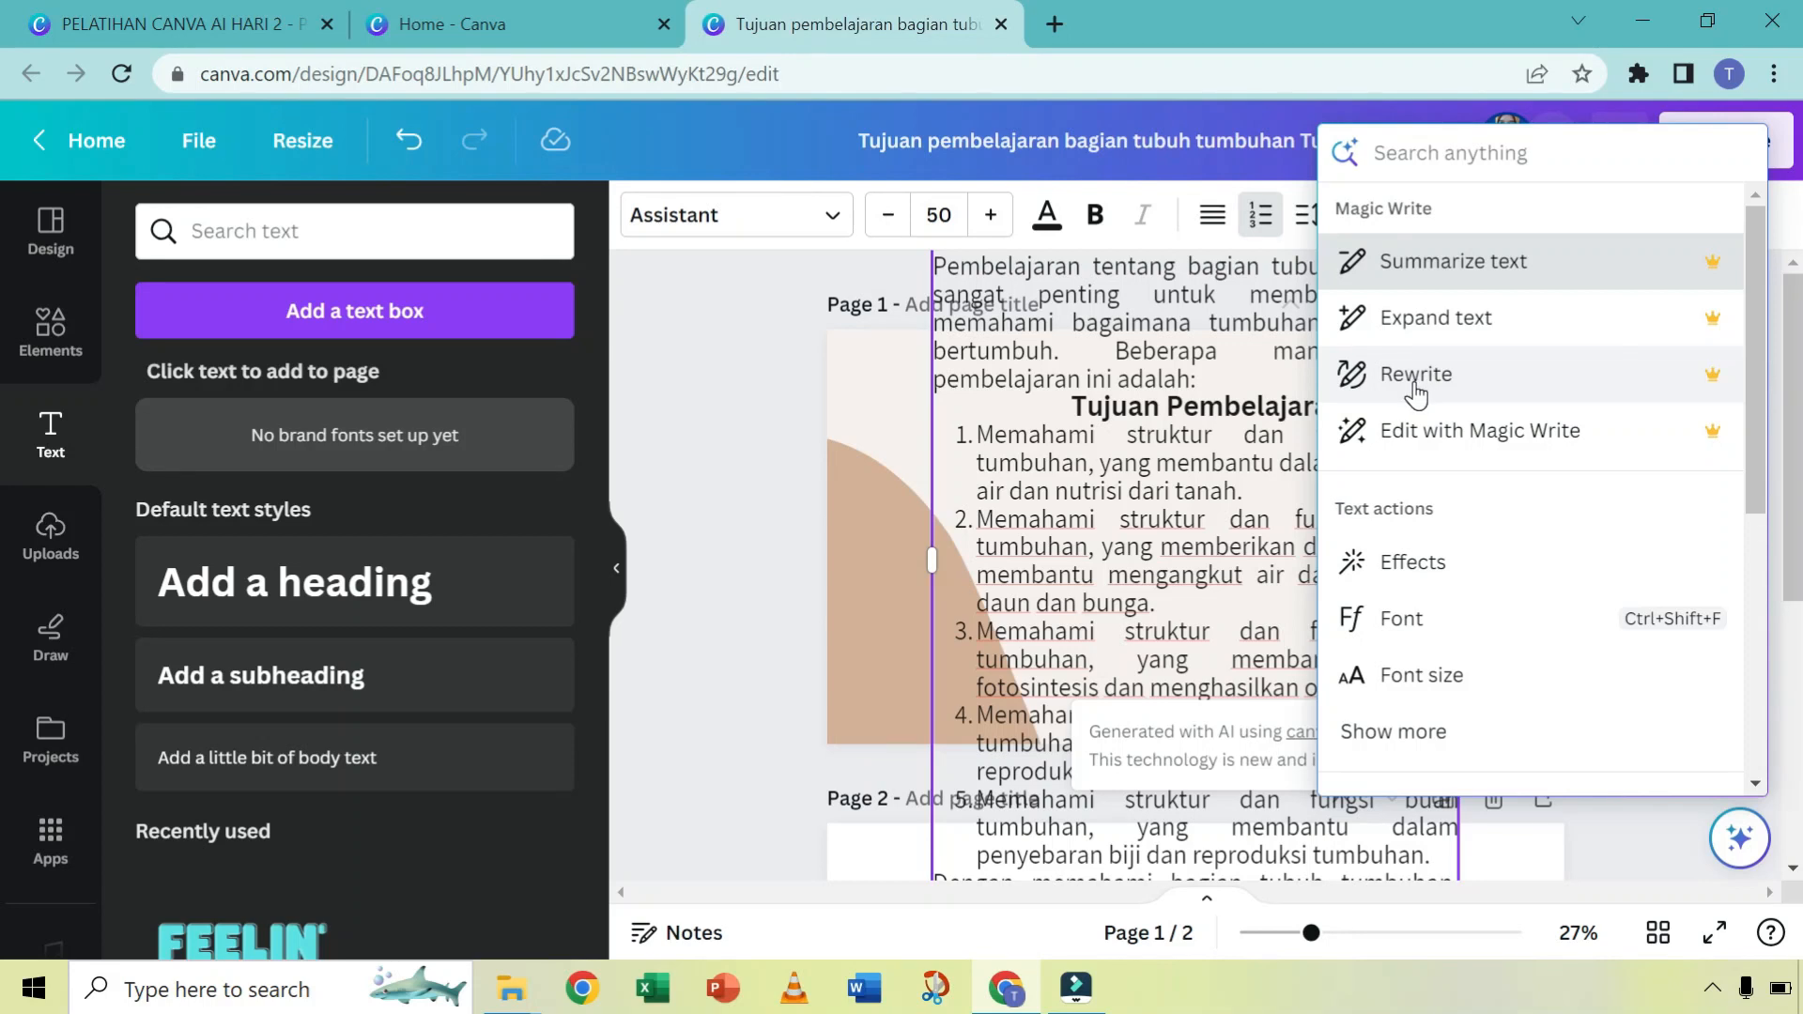
pyautogui.click(1492, 385)
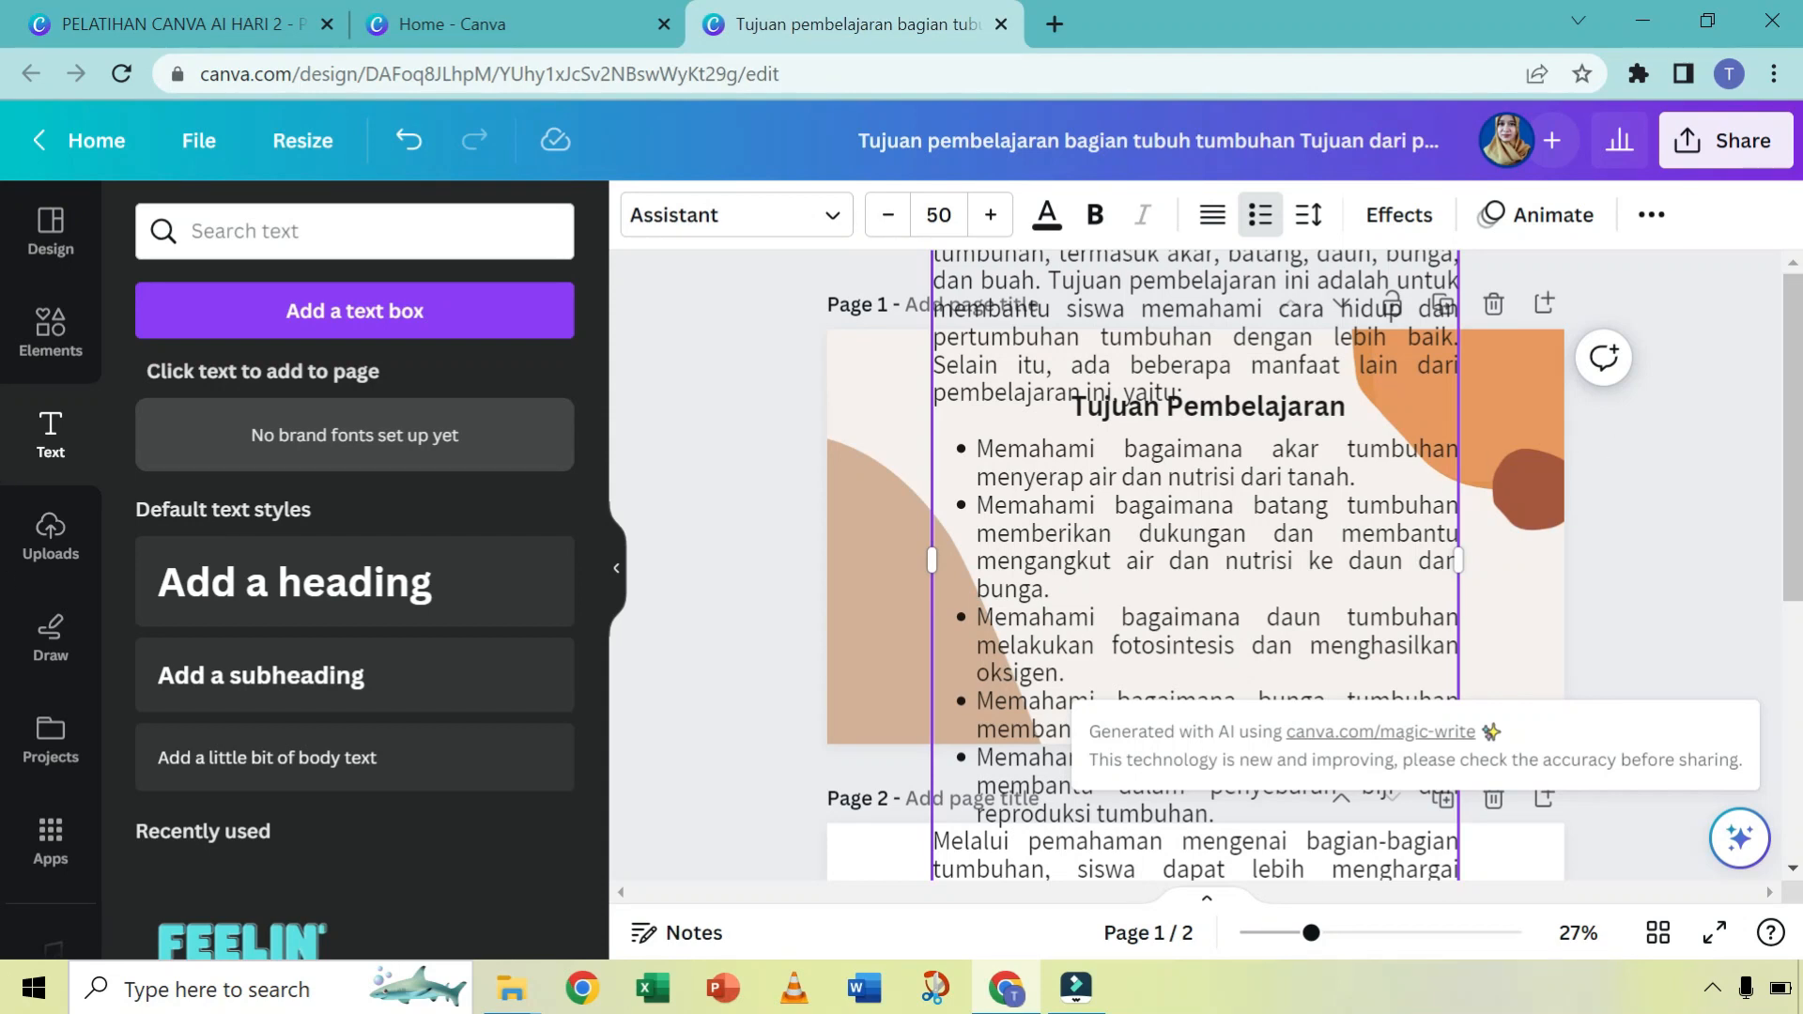
pyautogui.scroll(-4, 1195, 563)
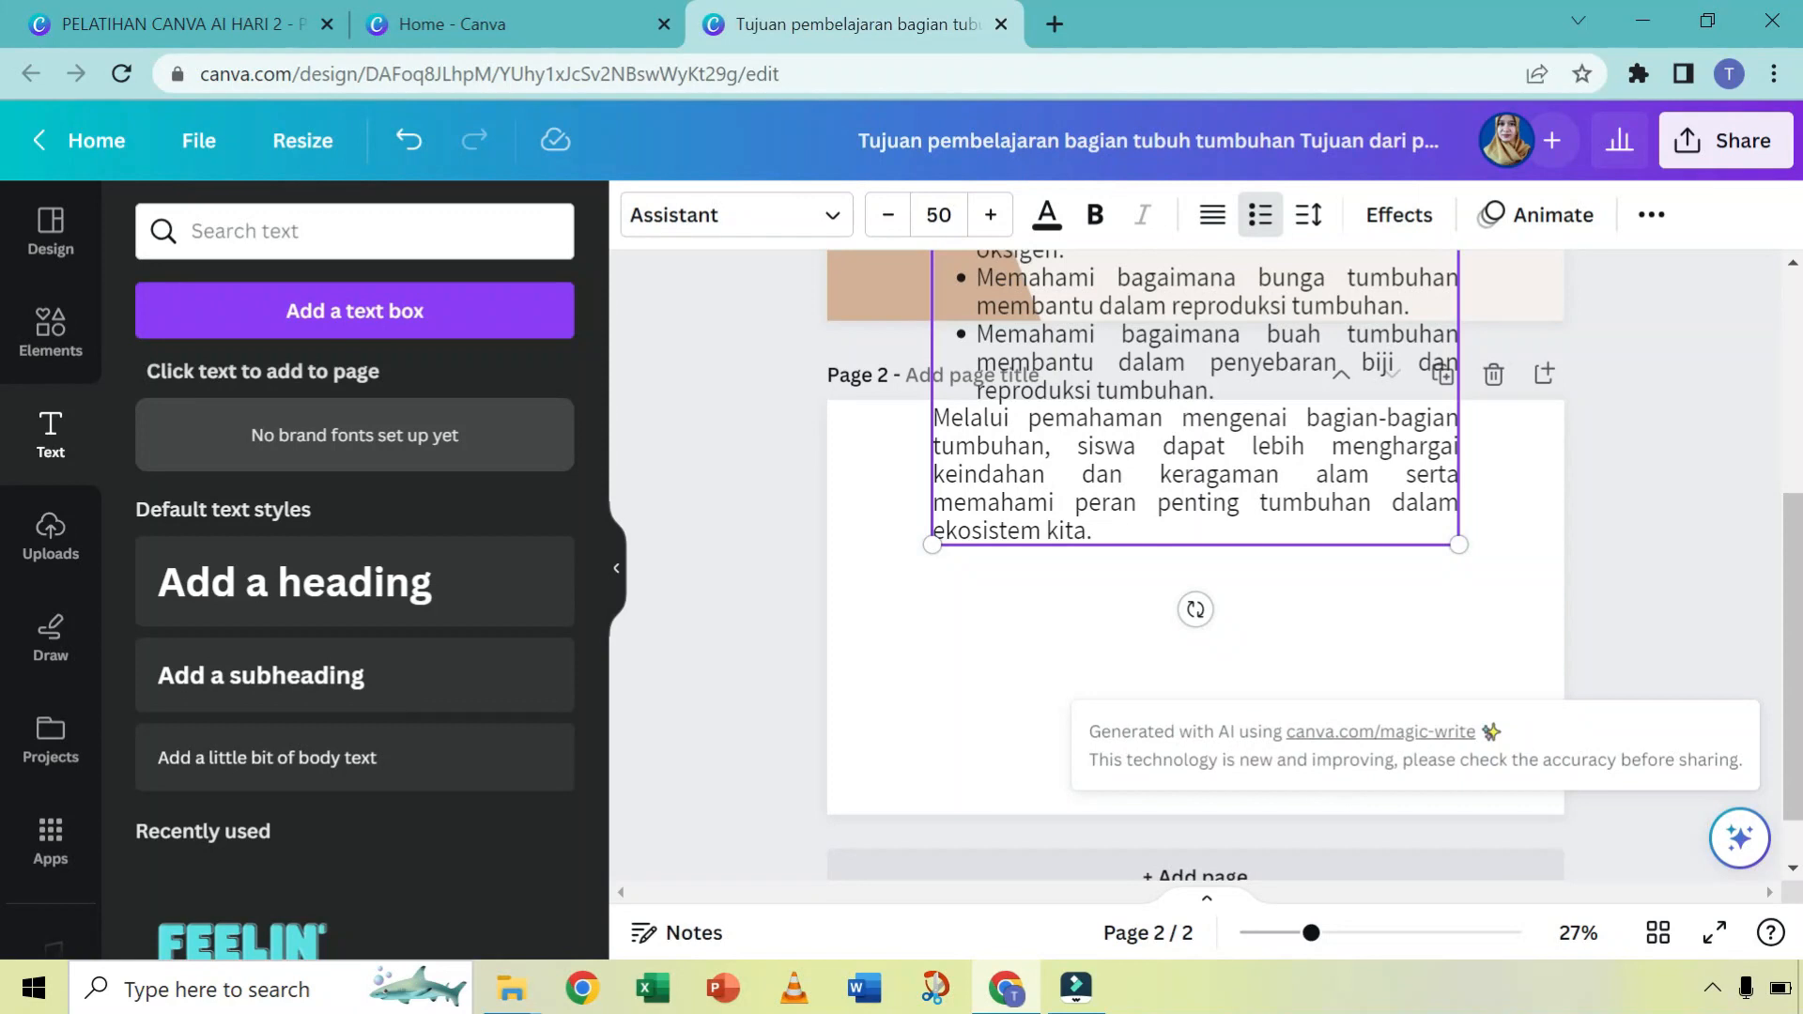
pyautogui.scroll(1, 1194, 469)
pyautogui.moveTo(1094, 674); pyautogui.dragTo(977, 280)
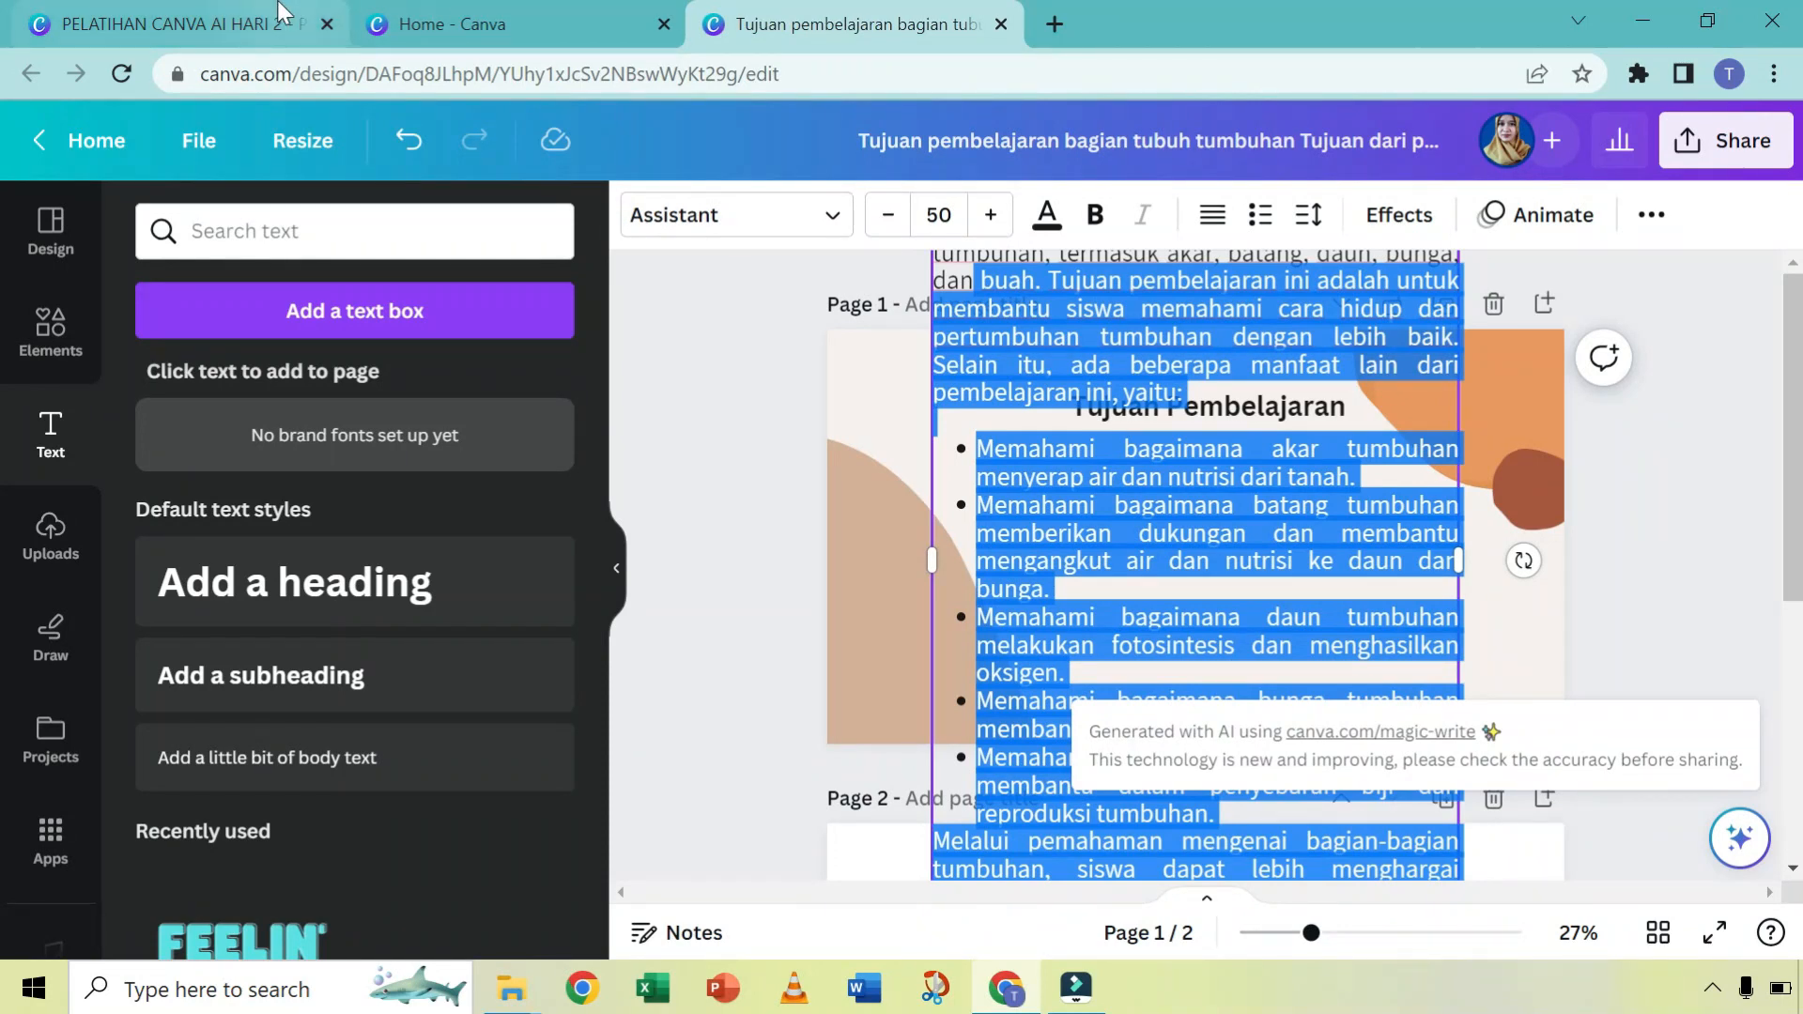
# Step: Switch to the training deck, show its Magic Write slide in full screen, and move on toward the following slides
pyautogui.click(209, 11)
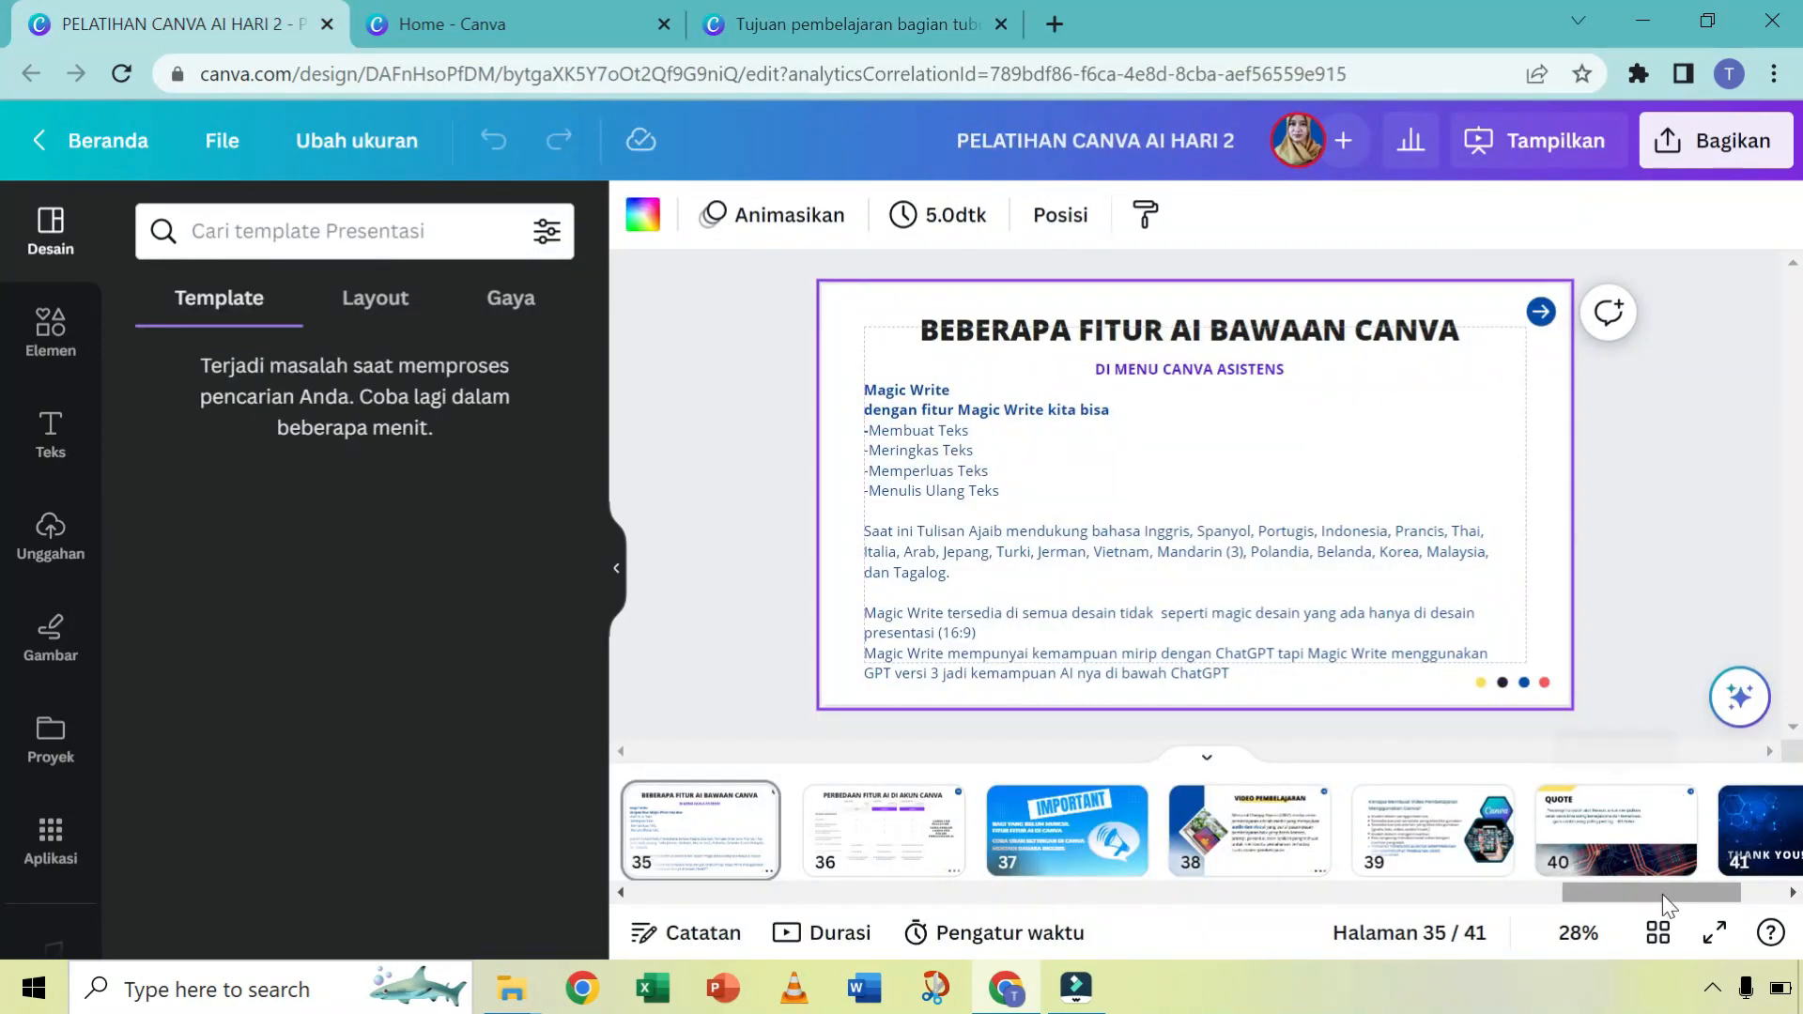
pyautogui.click(1715, 933)
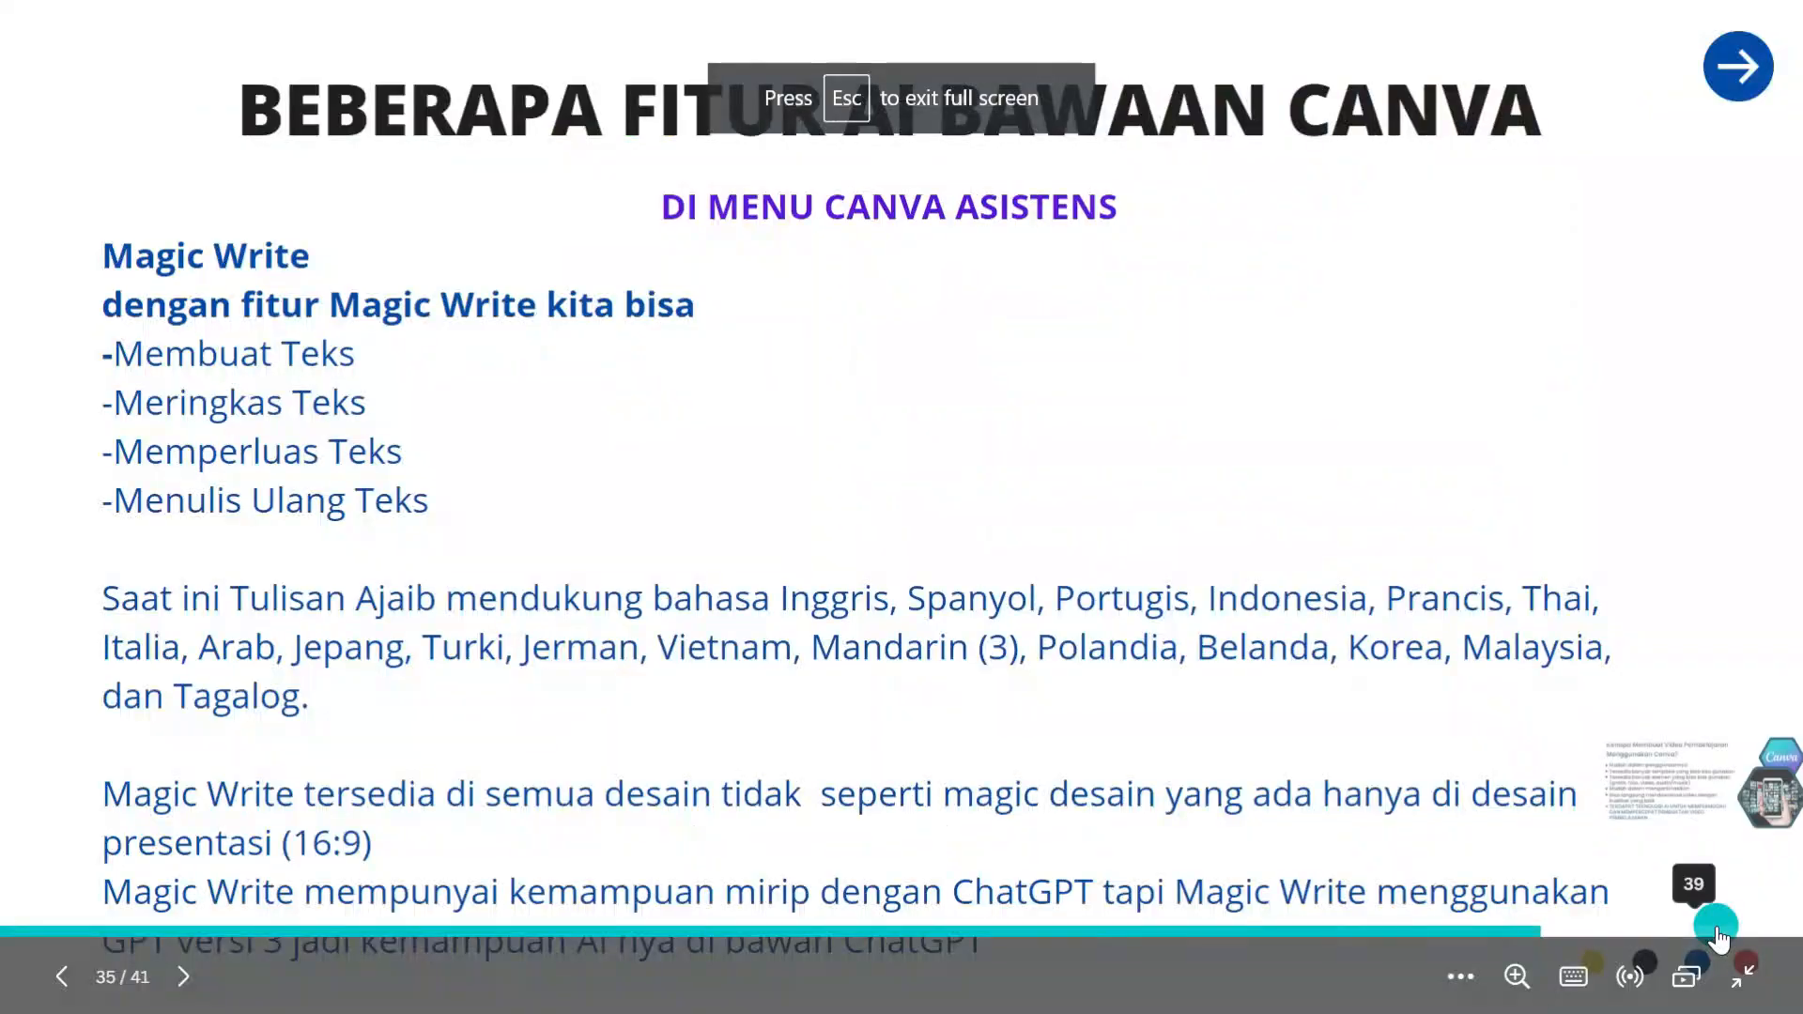
pyautogui.press('Right')
pyautogui.press('Right')
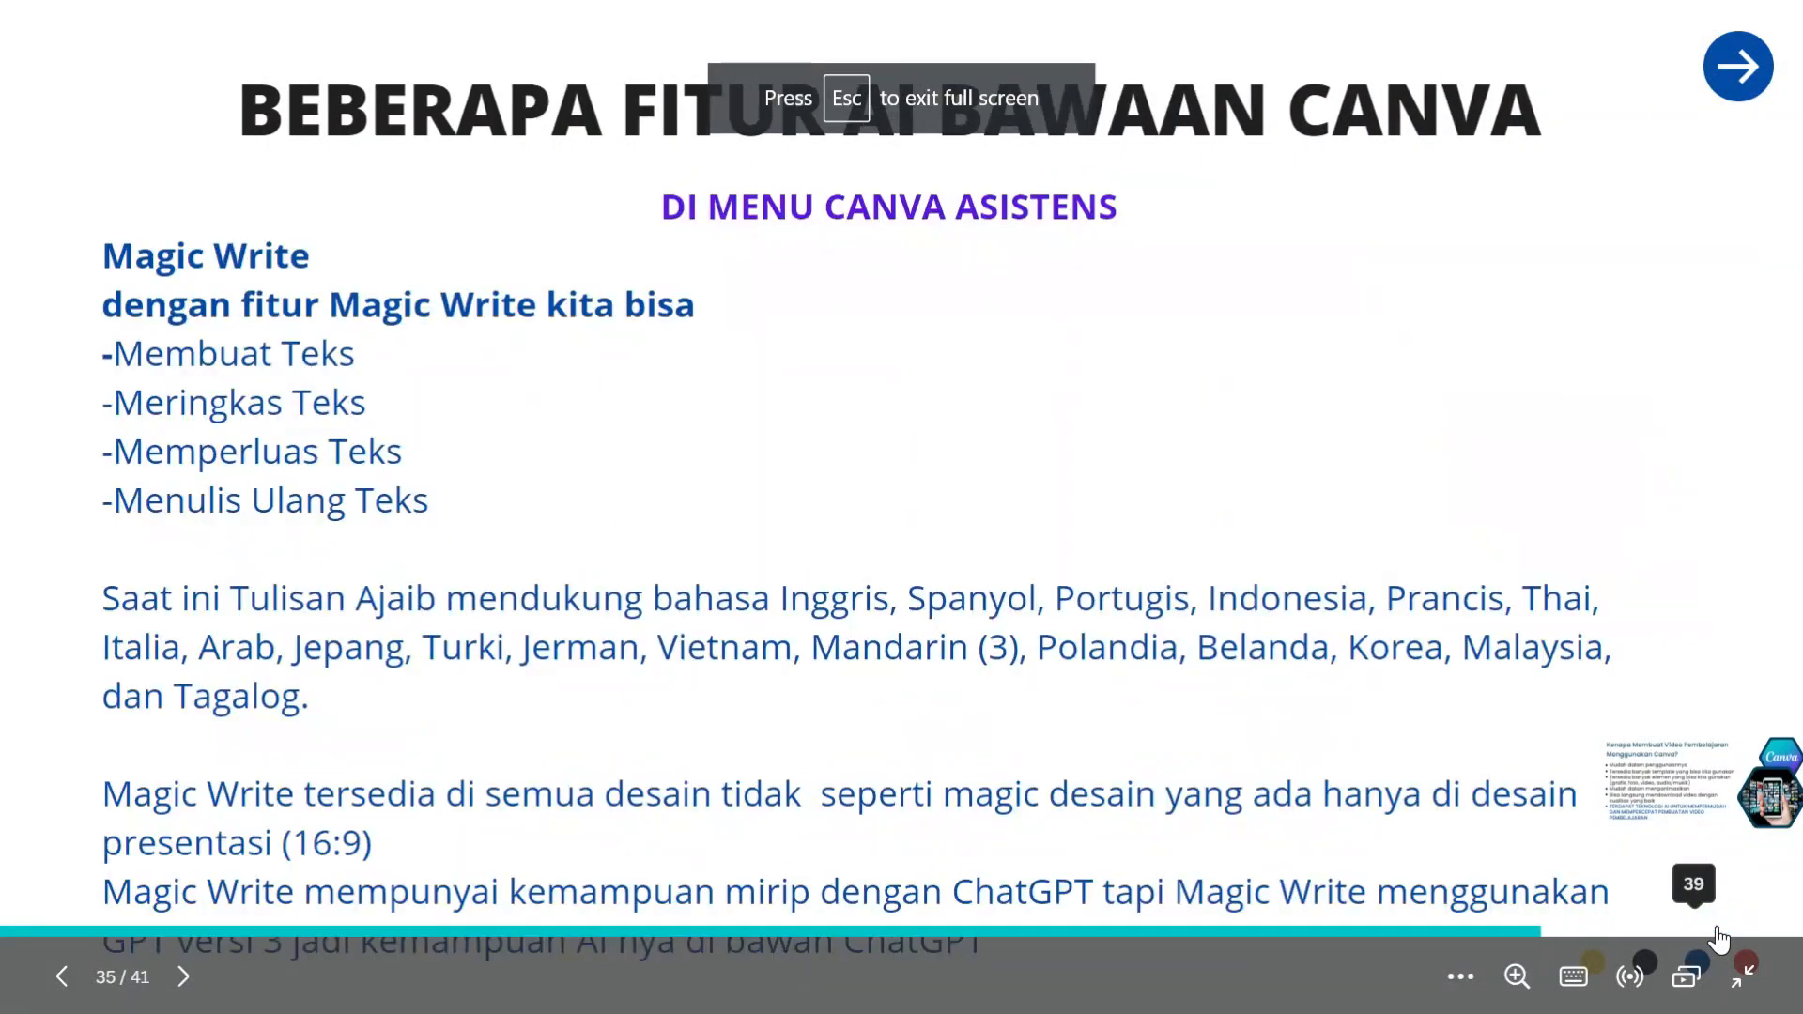